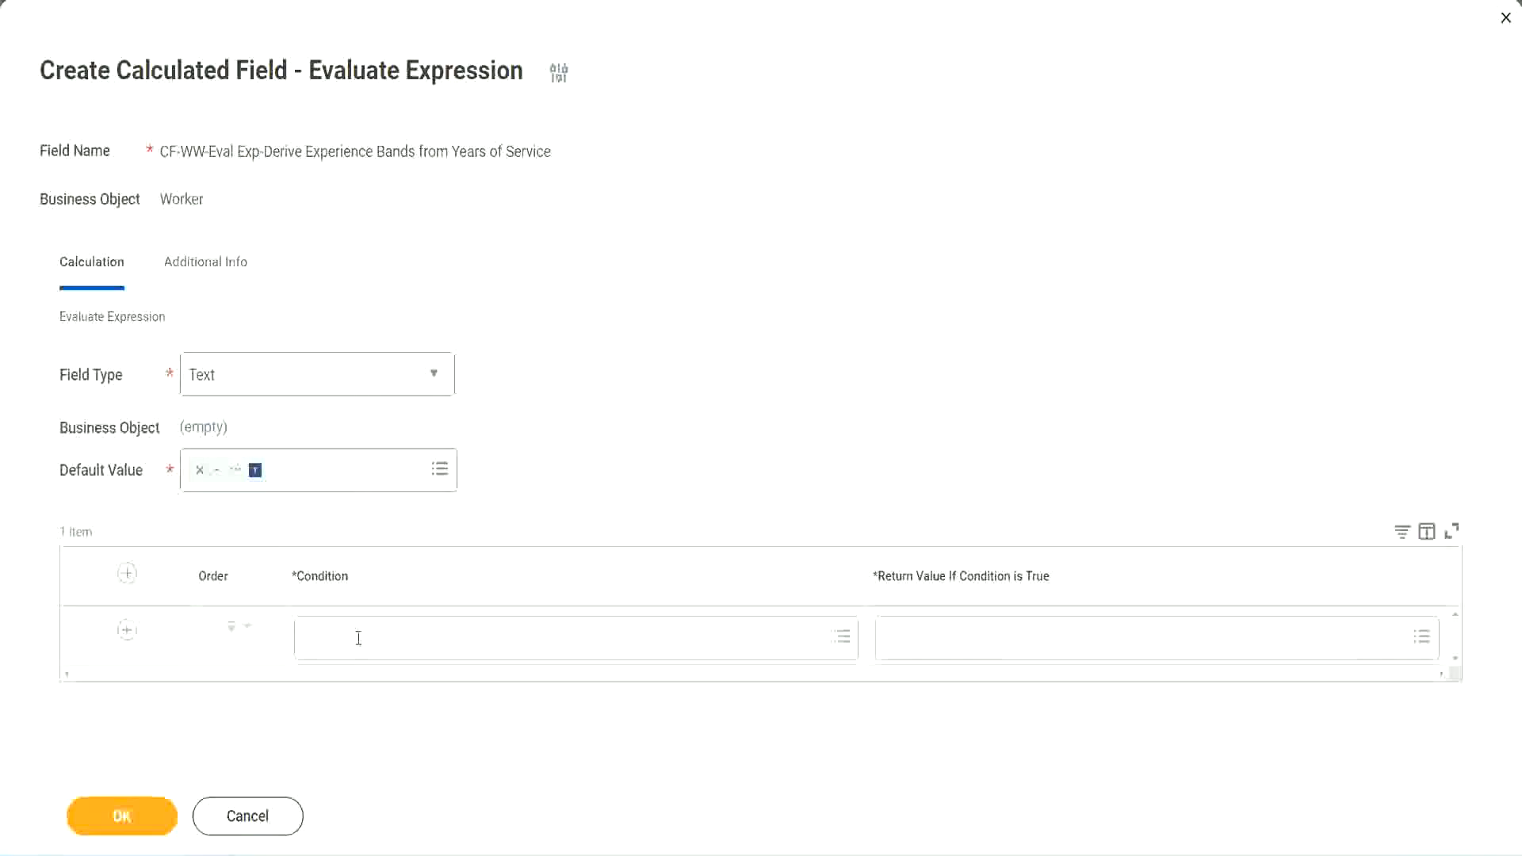
# Copy the Field 1 name from the notes and set the first condition to CF-WW-TF-Length of Service between 0 and 7 years.
pyautogui.click(358, 639)
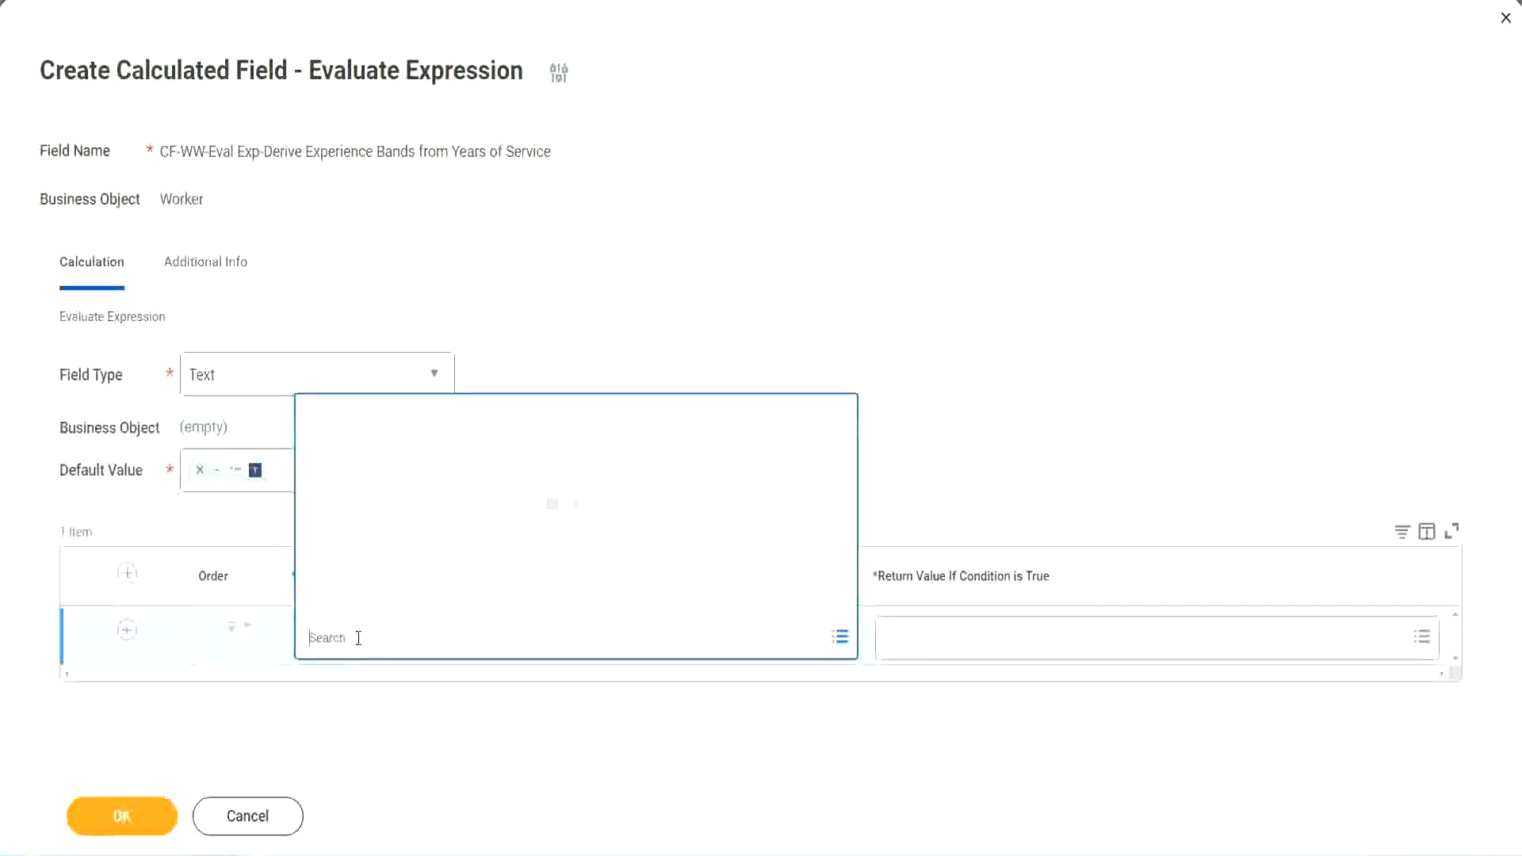
pyautogui.click(584, 359)
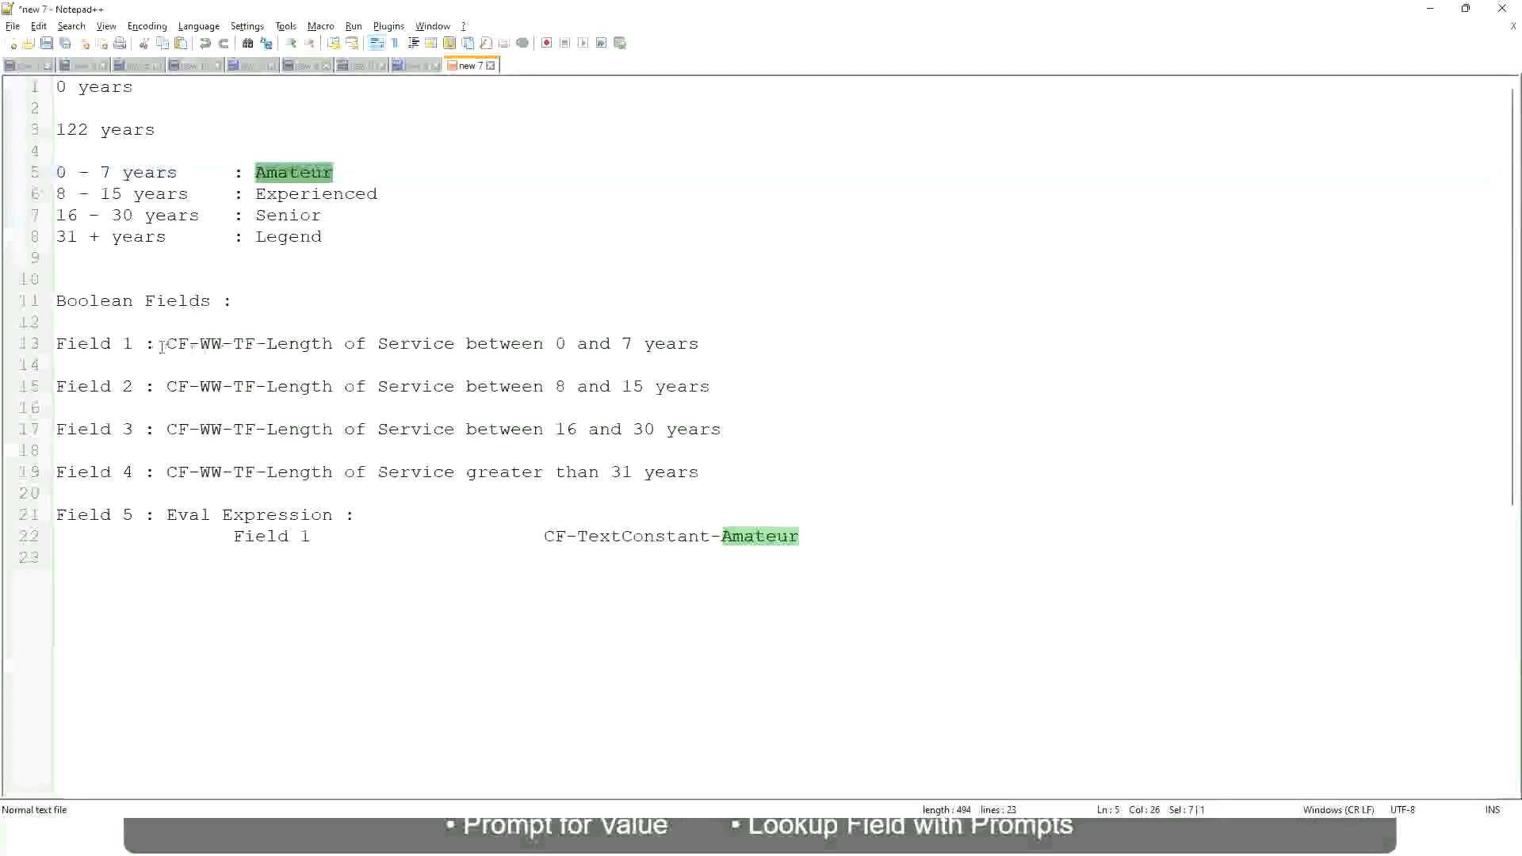
pyautogui.moveTo(168, 344); pyautogui.dragTo(701, 349)
pyautogui.hotkey('ctrl', 'c')
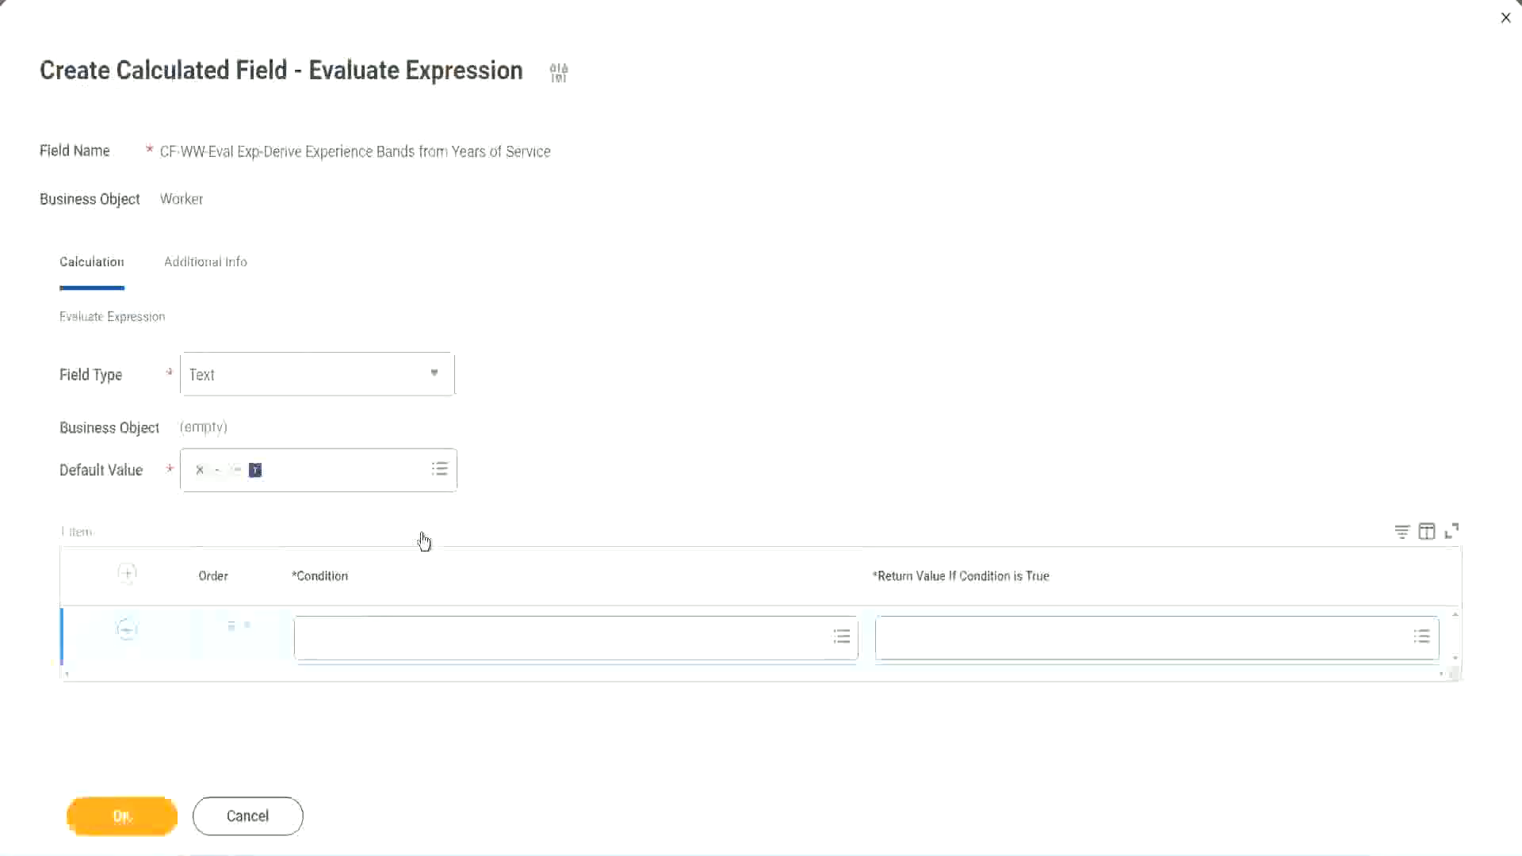
pyautogui.click(388, 643)
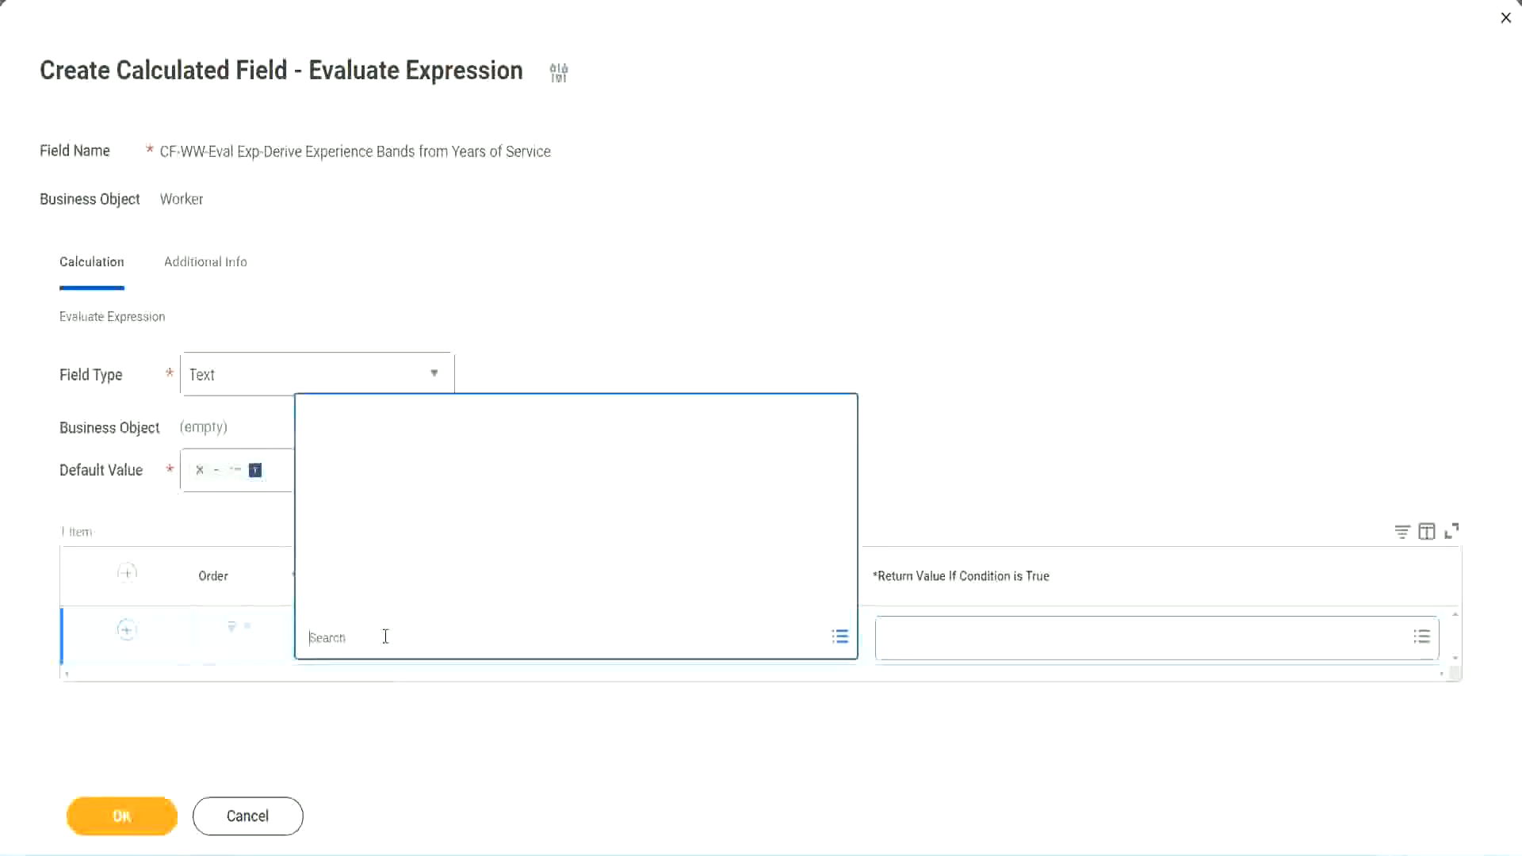
pyautogui.hotkey('ctrl', 'v')
pyautogui.press('Return')
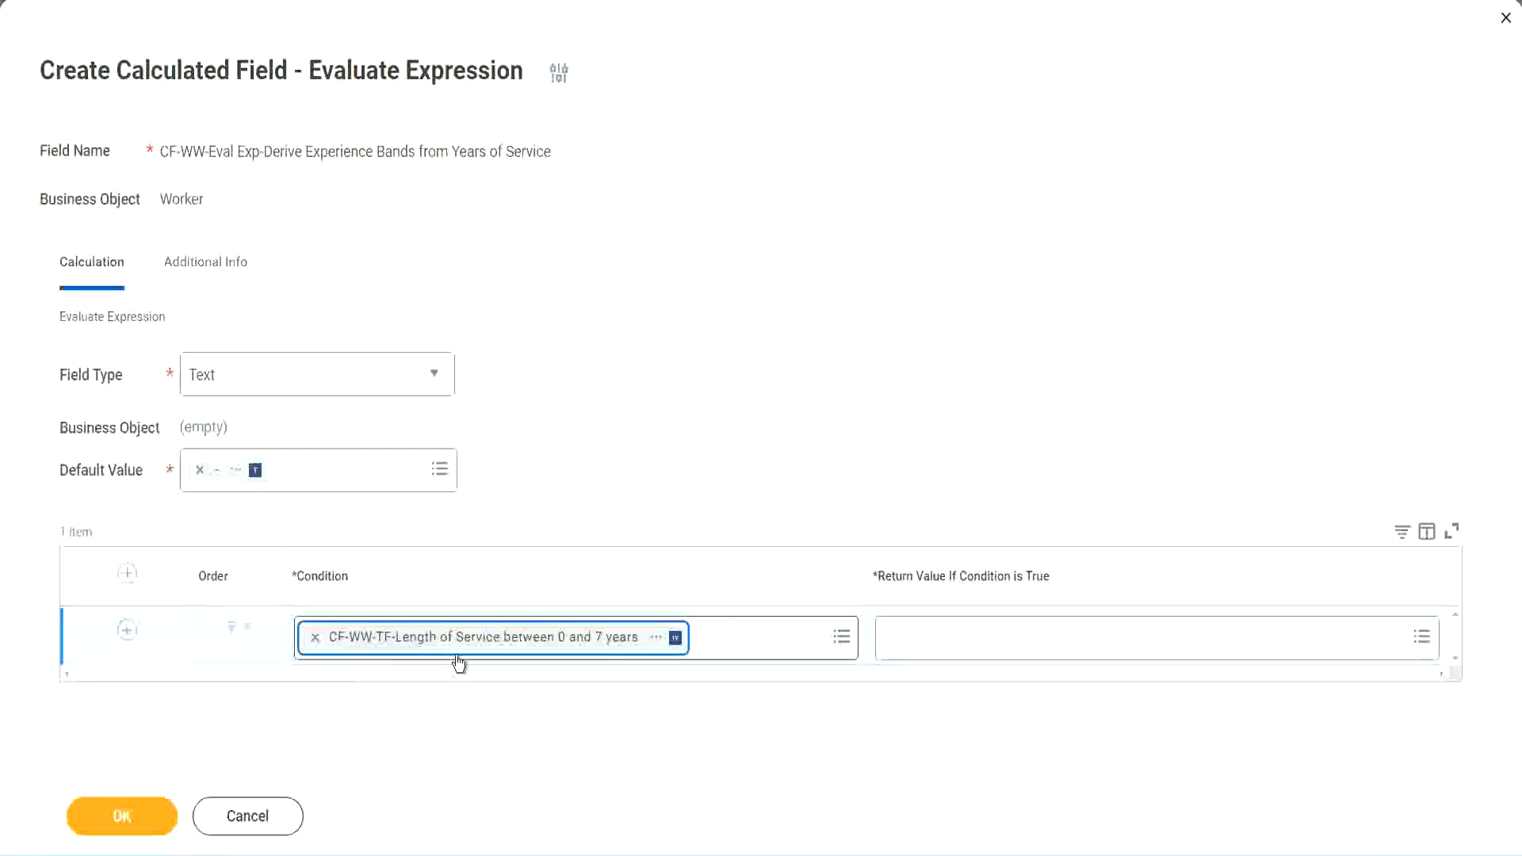
pyautogui.click(704, 445)
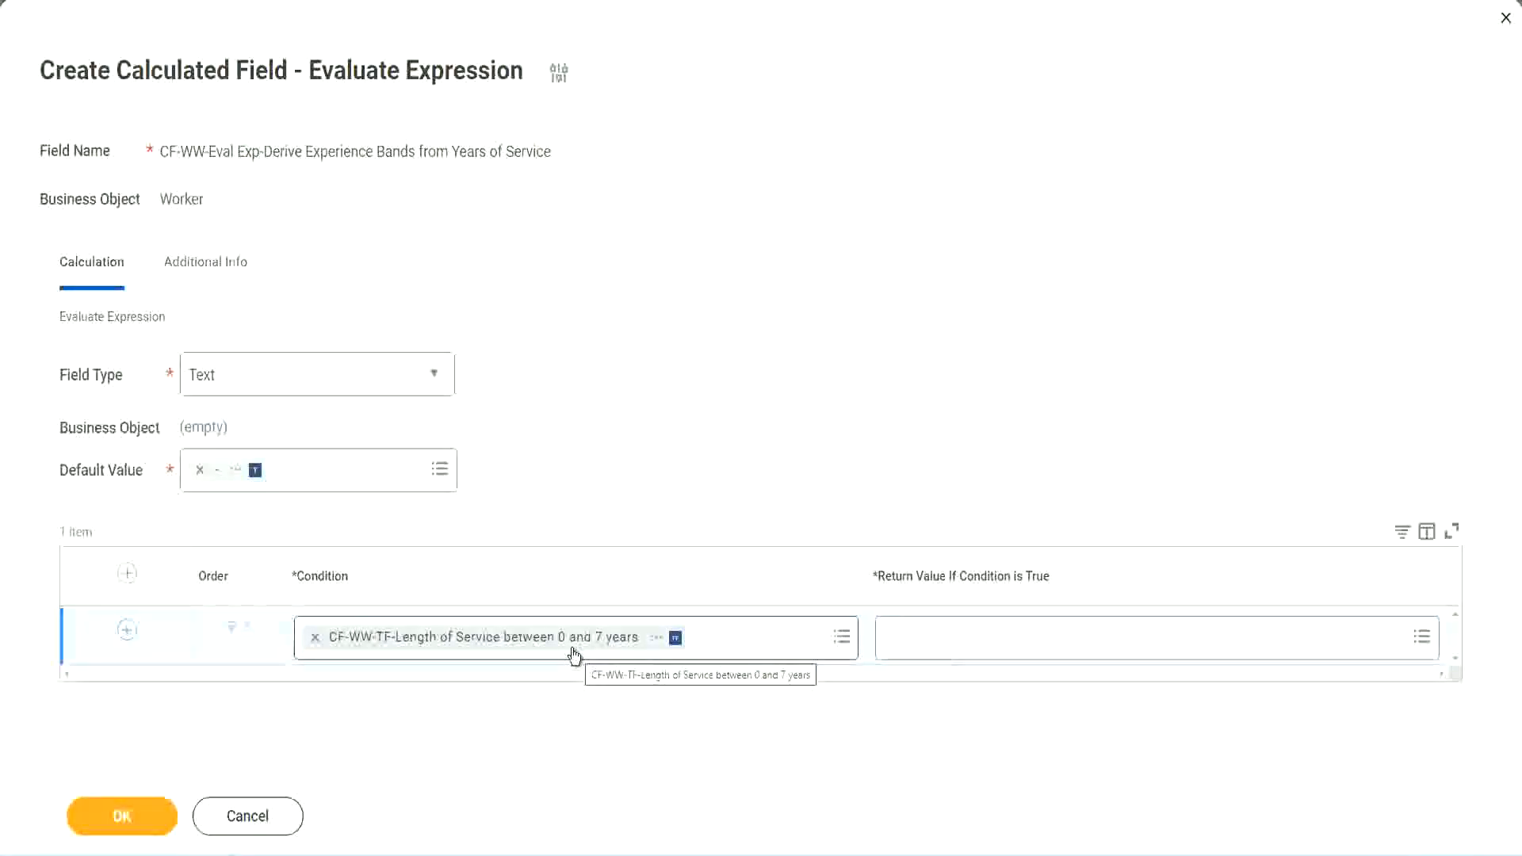
pyautogui.click(990, 650)
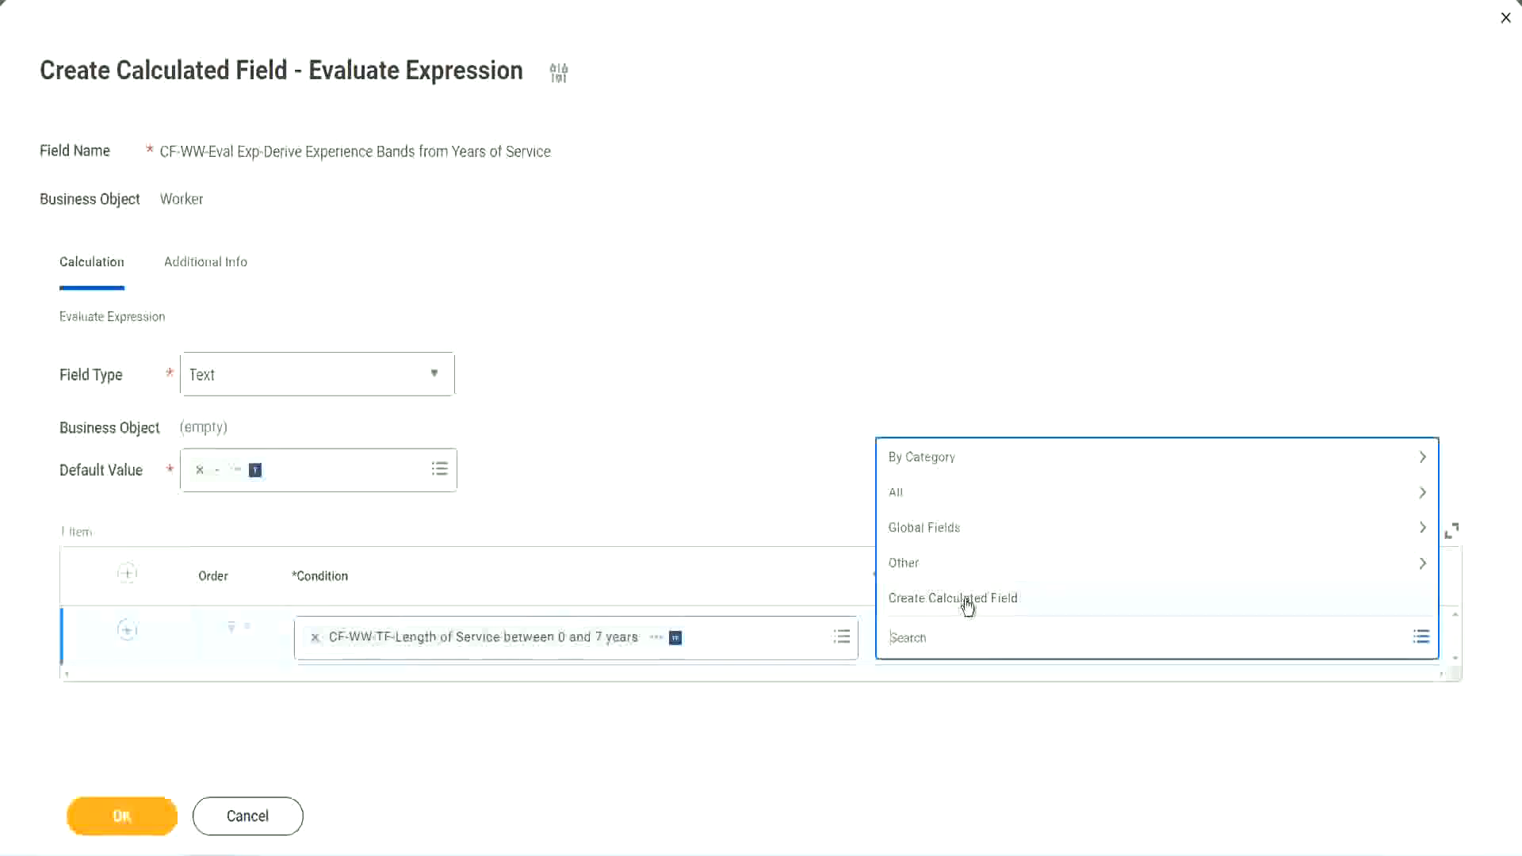
pyautogui.click(885, 396)
pyautogui.click(917, 646)
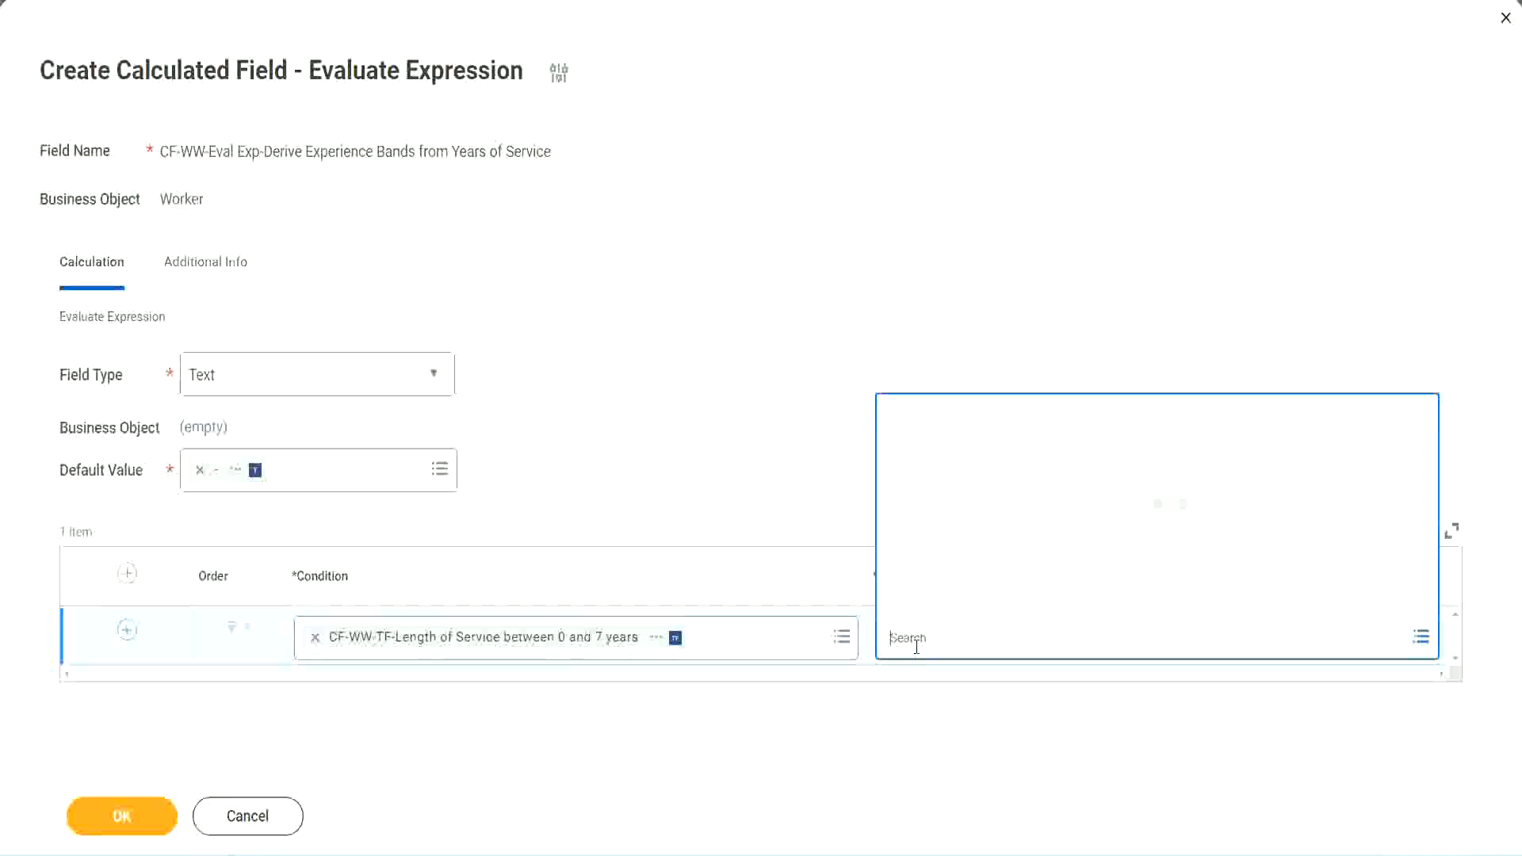
pyautogui.write('Amaterue')
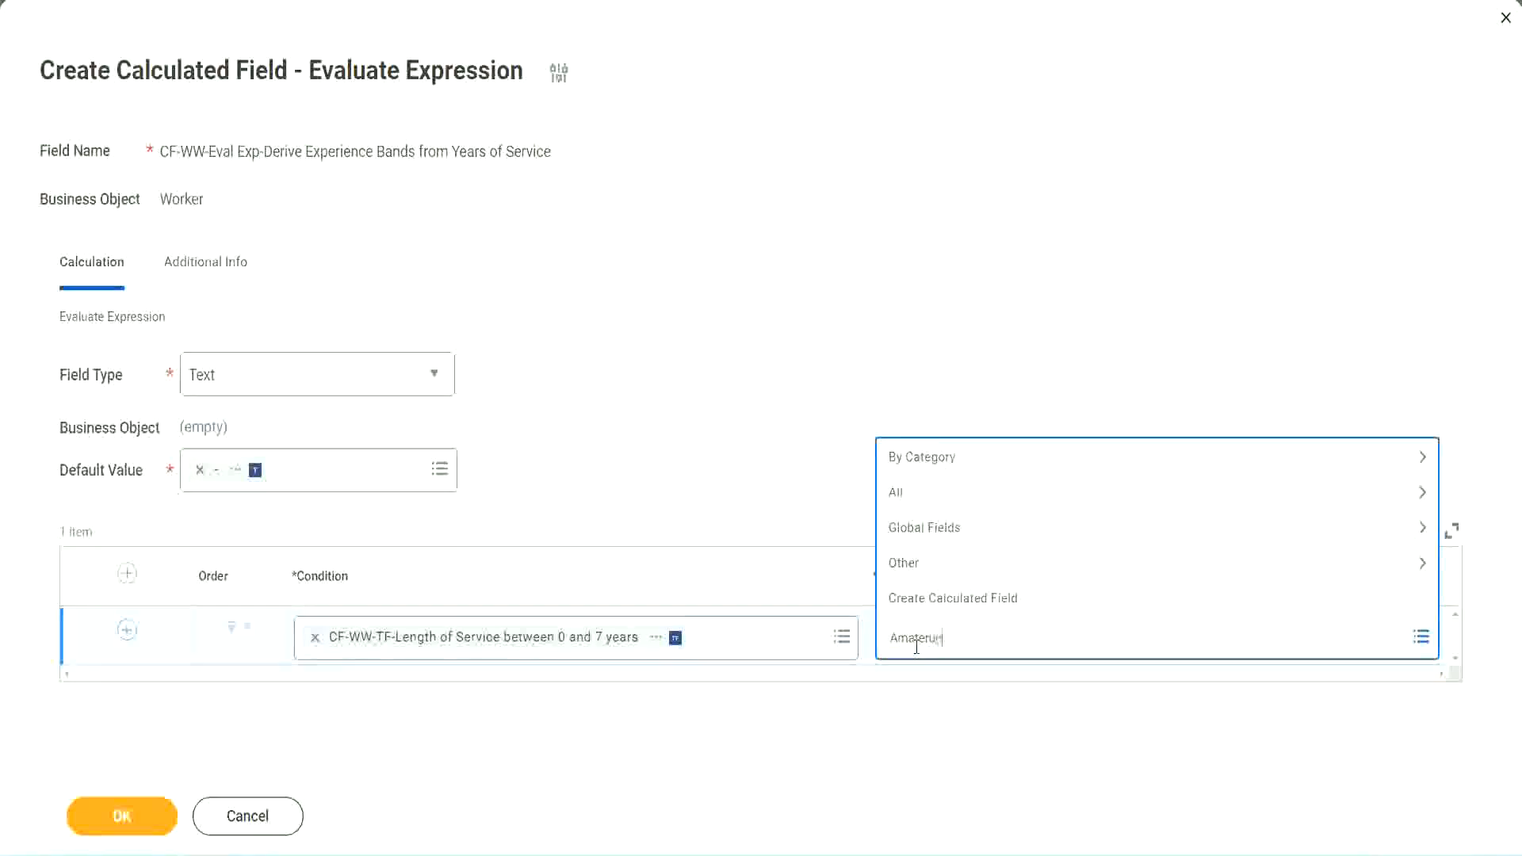
pyautogui.click(768, 460)
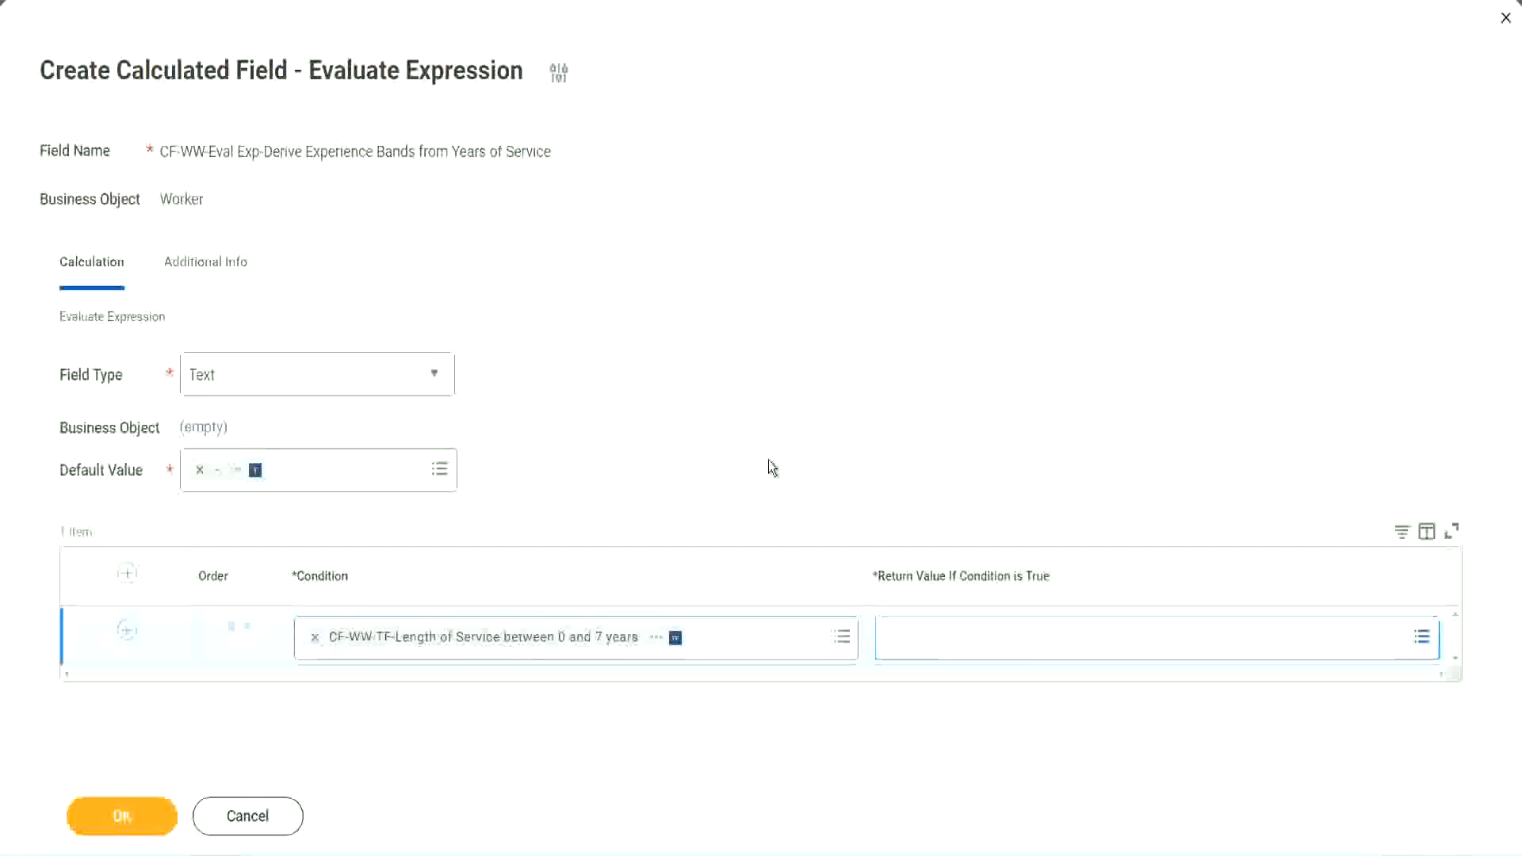
pyautogui.click(959, 647)
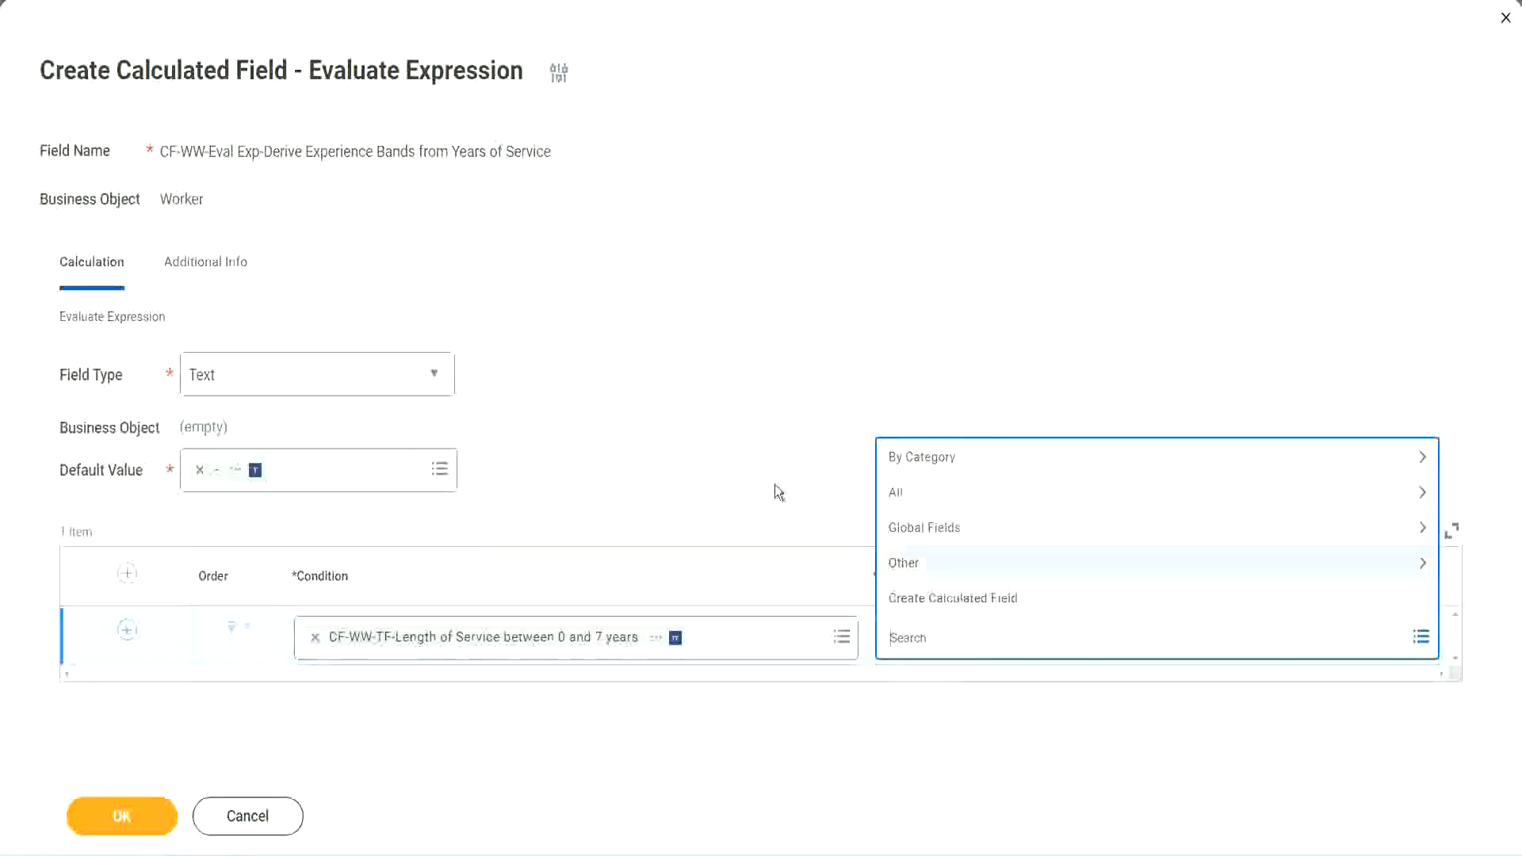
pyautogui.click(768, 460)
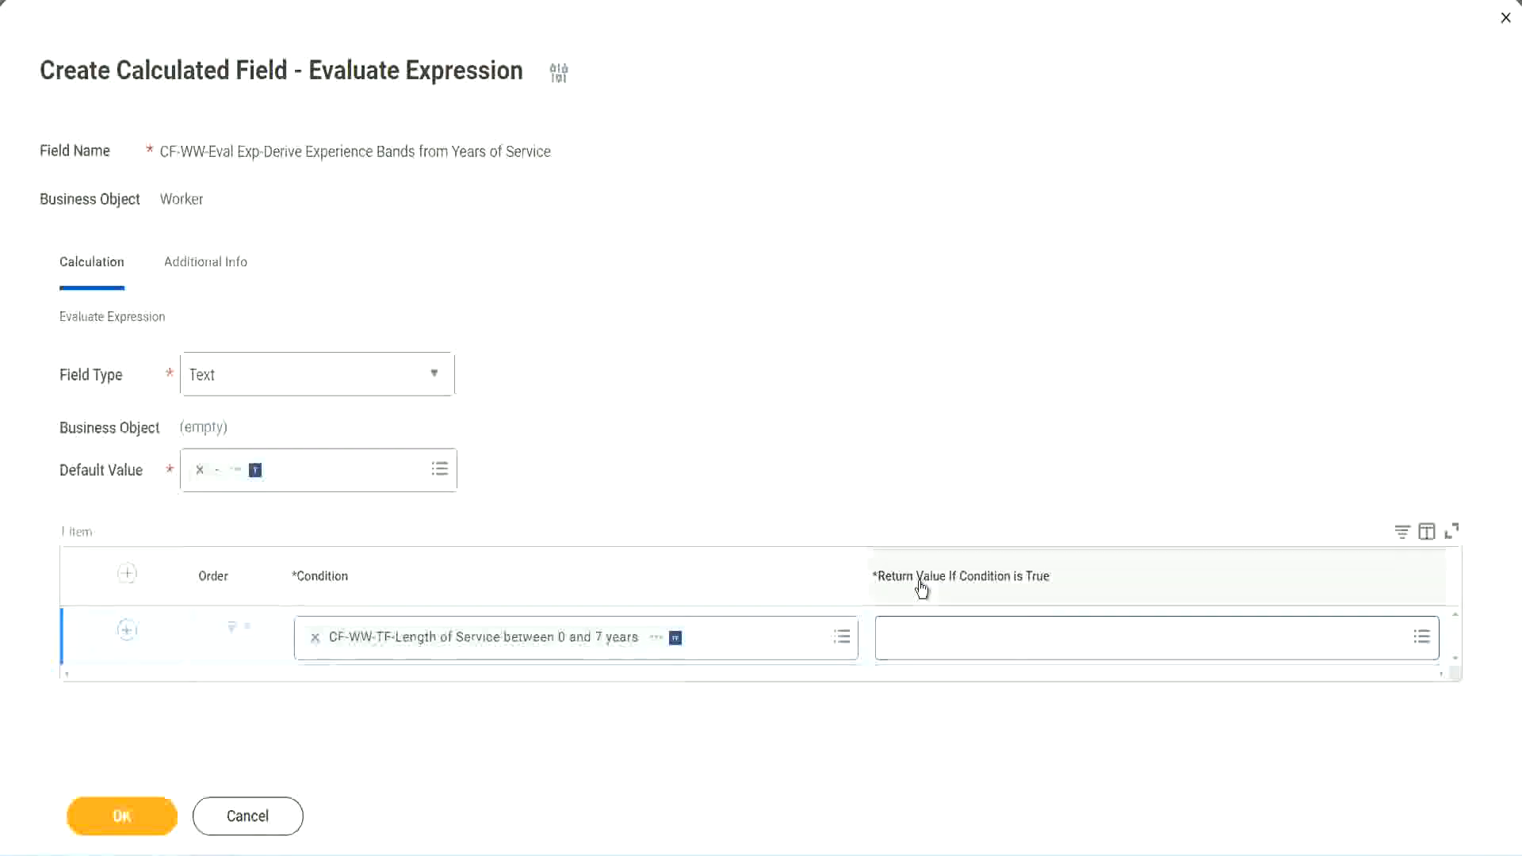
# Start a new calculated field for the first row's return value and name it CF-WW-TC-Amateur.
pyautogui.click(987, 642)
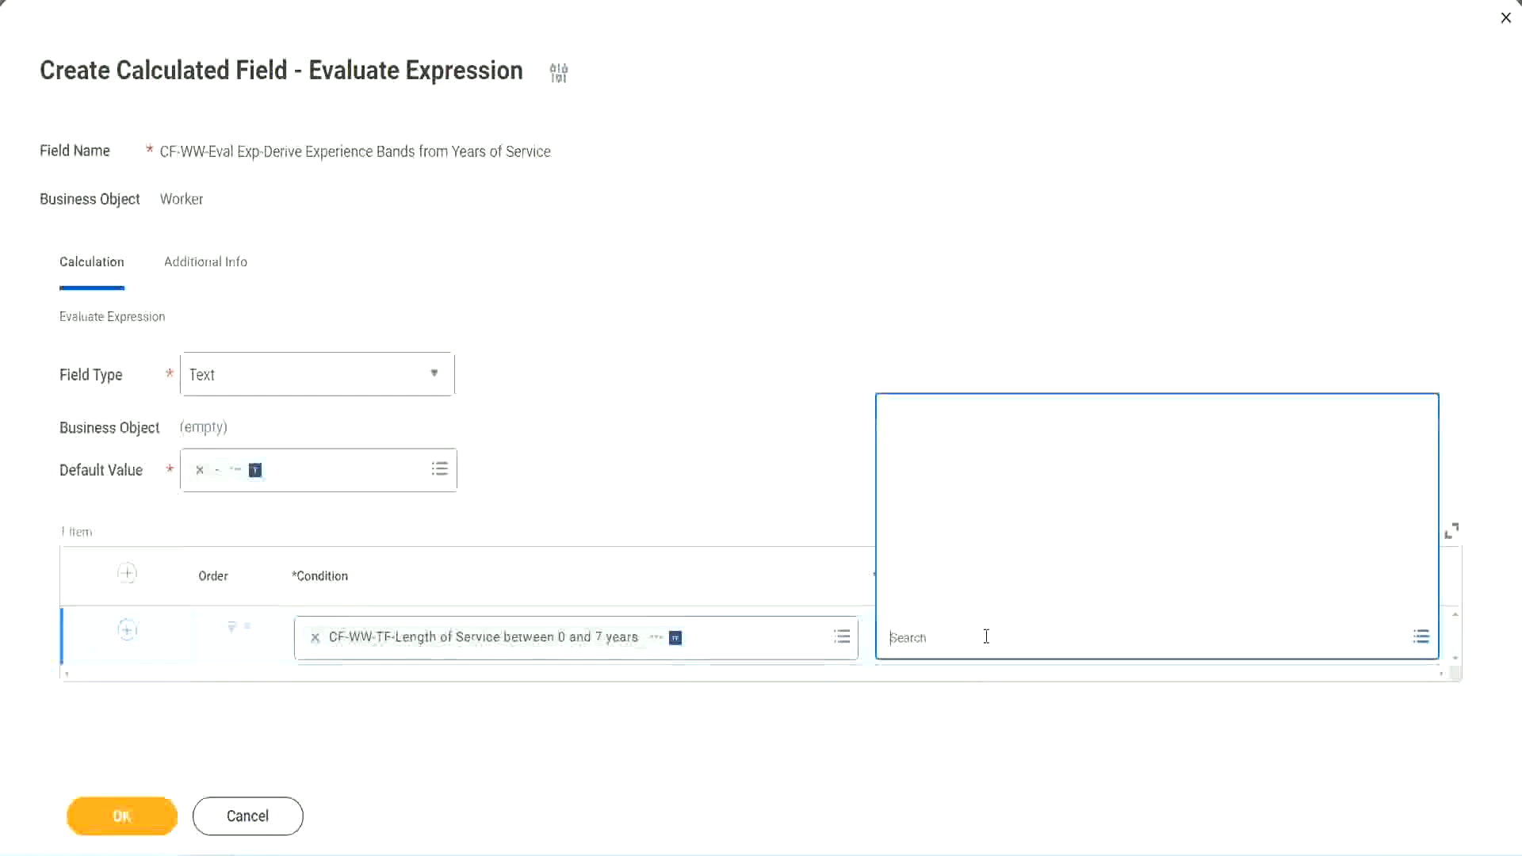
pyautogui.click(975, 600)
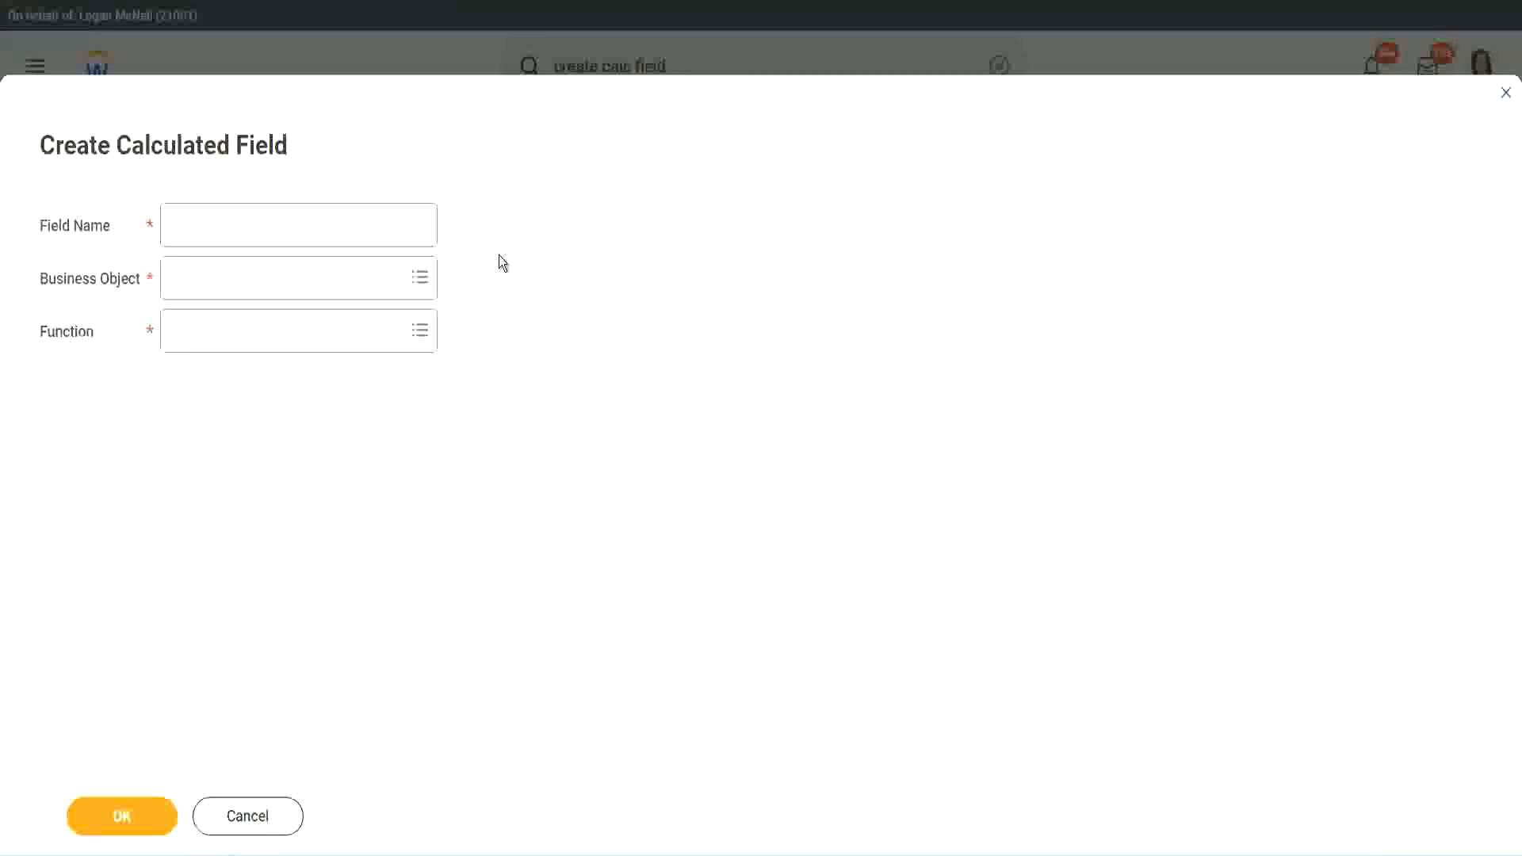
pyautogui.click(187, 227)
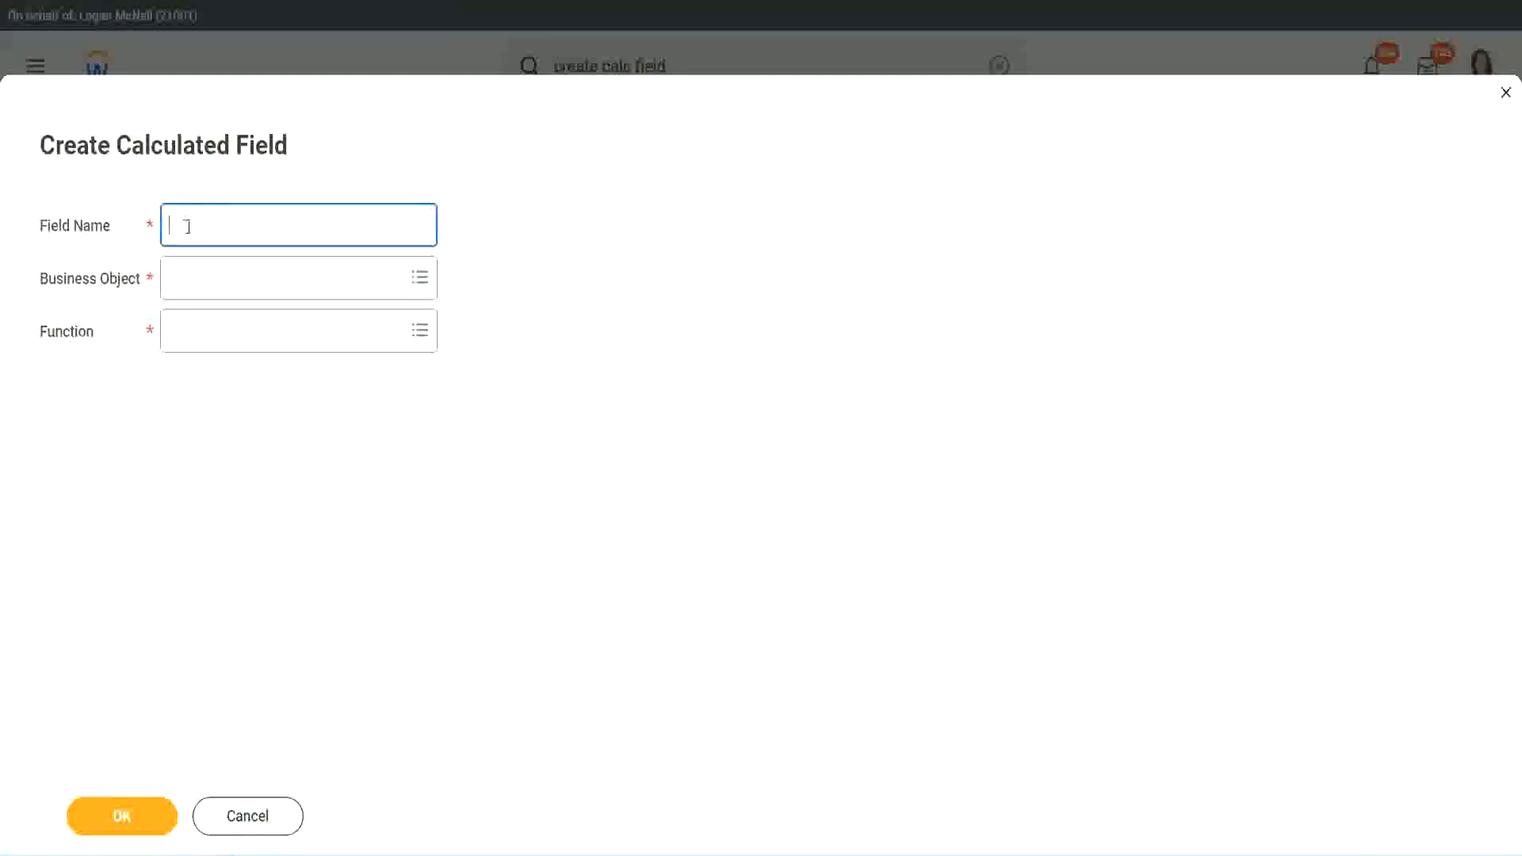
pyautogui.write('CF_')
pyautogui.write('TC-')
pyautogui.write(' Am')
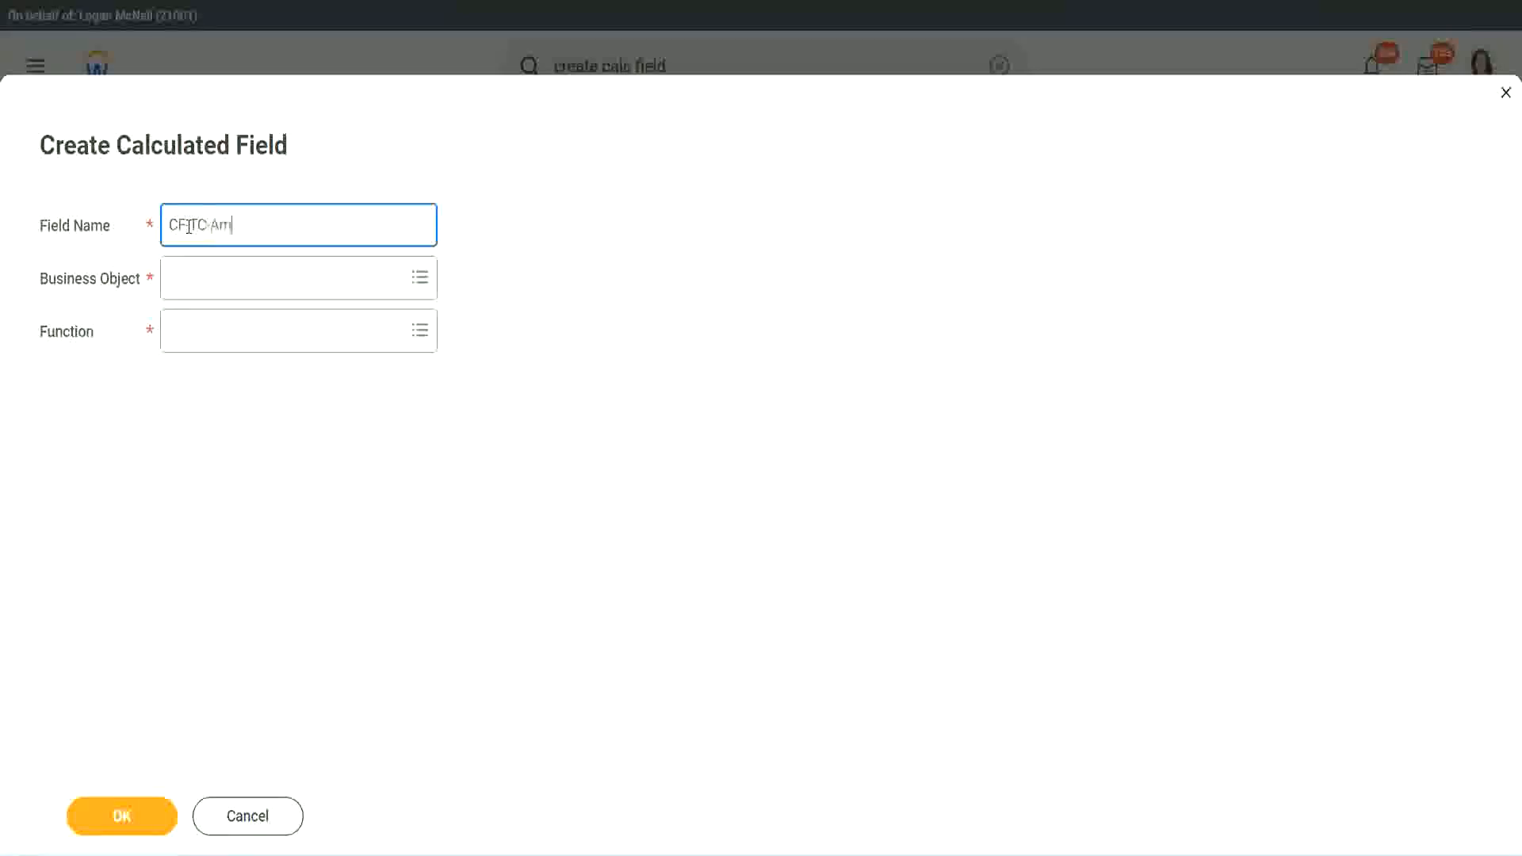
pyautogui.write('ateur')
pyautogui.click(189, 226)
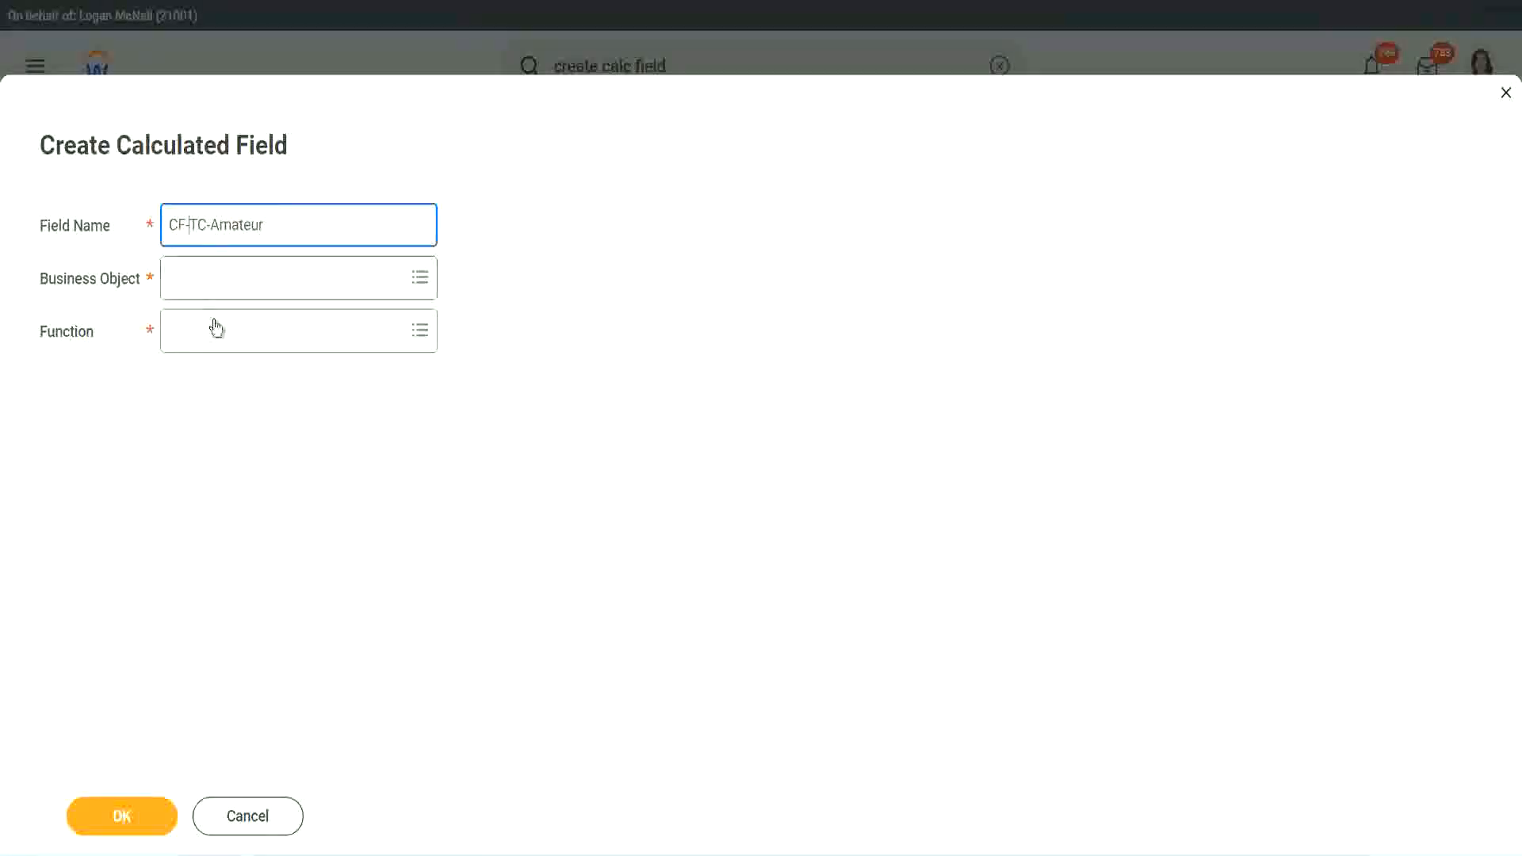
pyautogui.write('WW-')
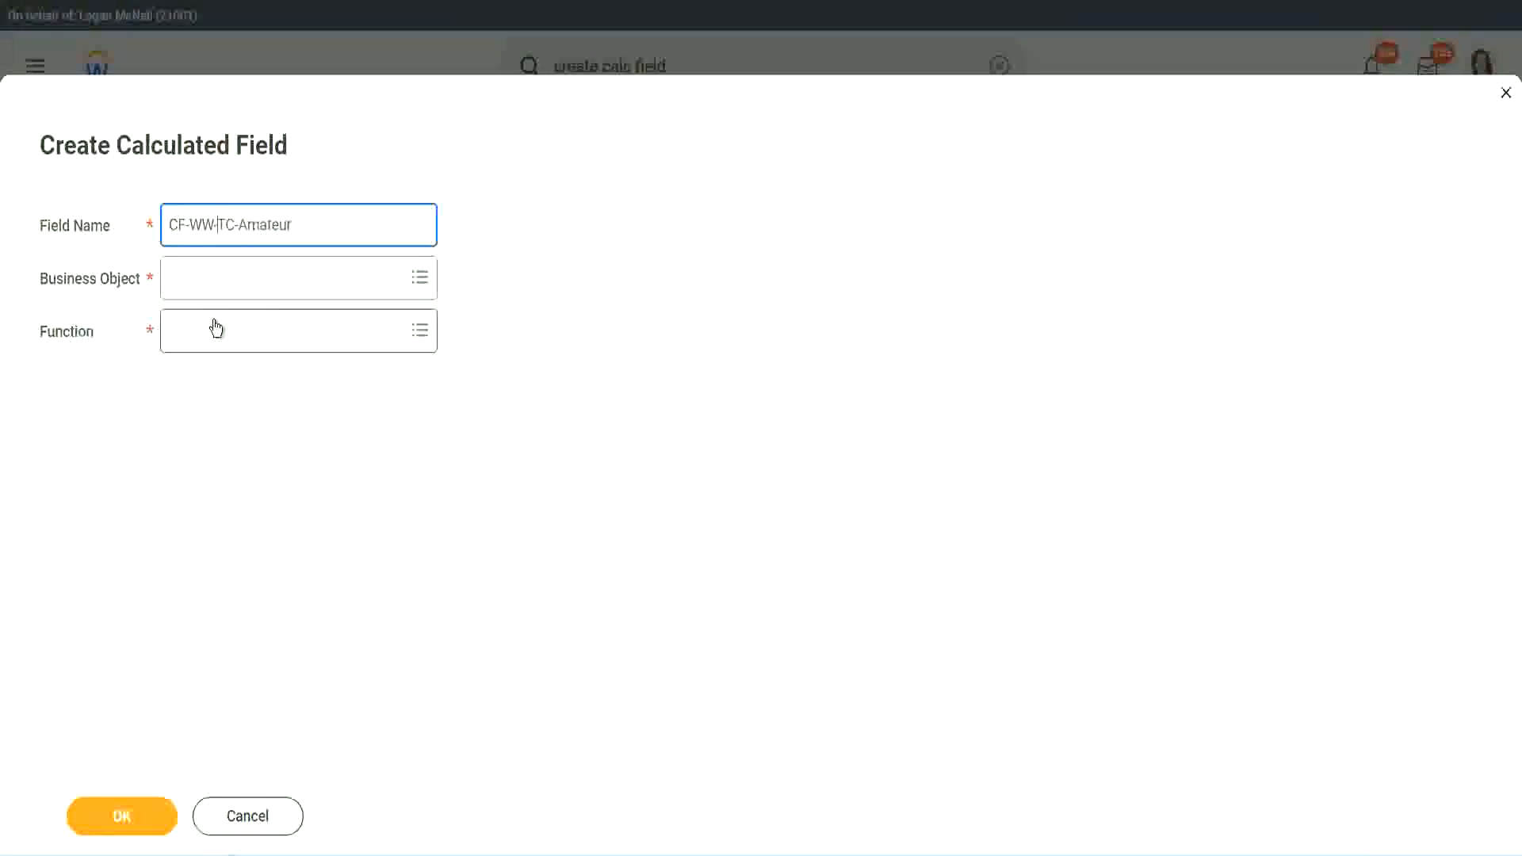
# Set the new calculated field's business object to Global.
pyautogui.click(215, 279)
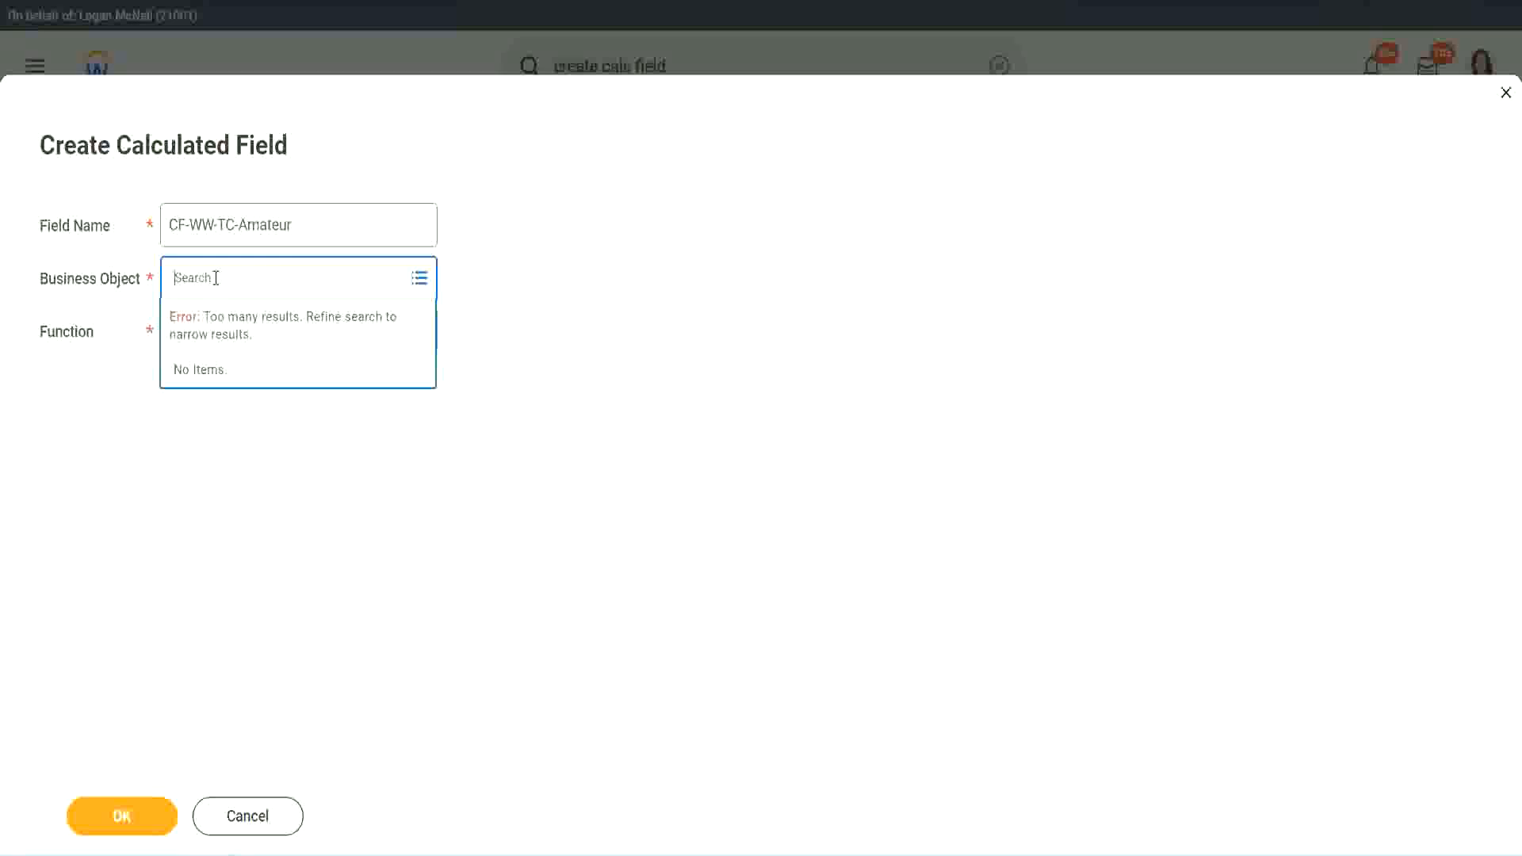
pyautogui.write('worker')
pyautogui.press('BackSpace')
pyautogui.press('BackSpace')
pyautogui.press('BackSpace')
pyautogui.press('BackSpace')
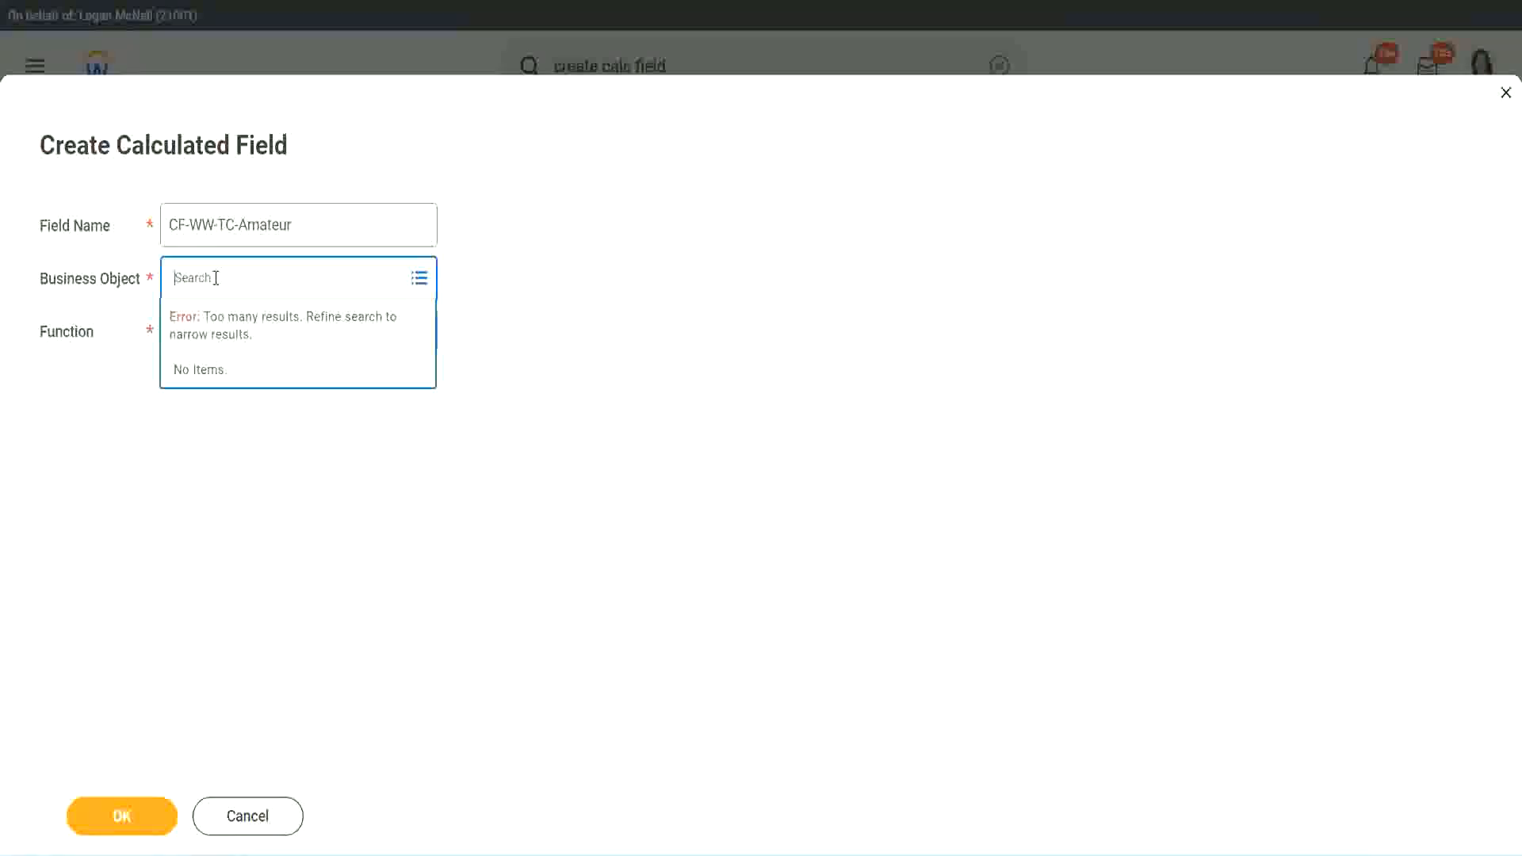
pyautogui.write('global')
pyautogui.press('Return')
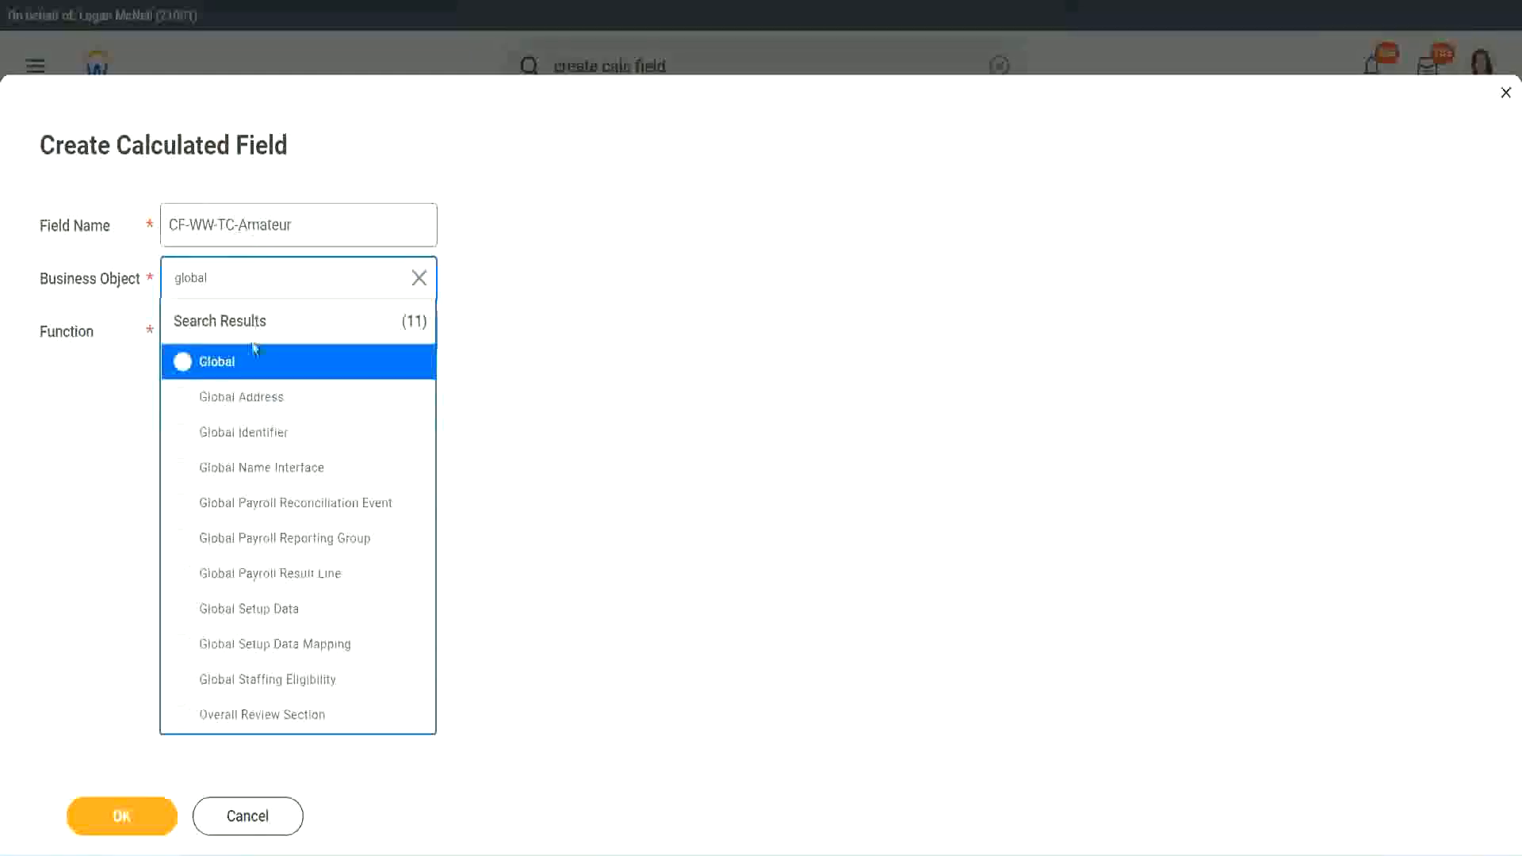
pyautogui.click(238, 365)
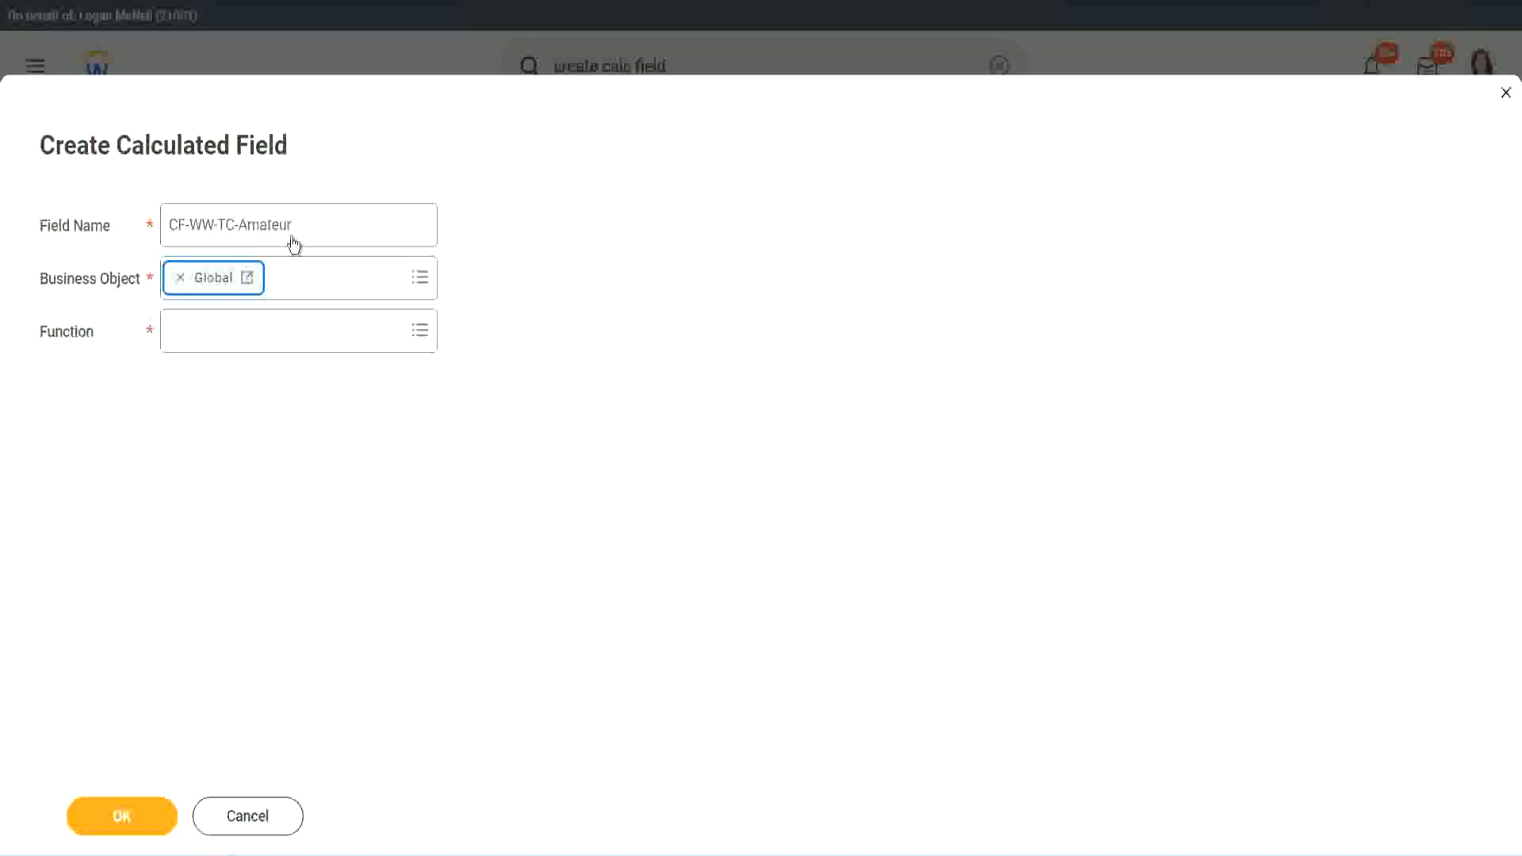
# Copy the word Amateur from the new calculated field's name.
pyautogui.tripleClick(393, 214)
pyautogui.click(340, 225)
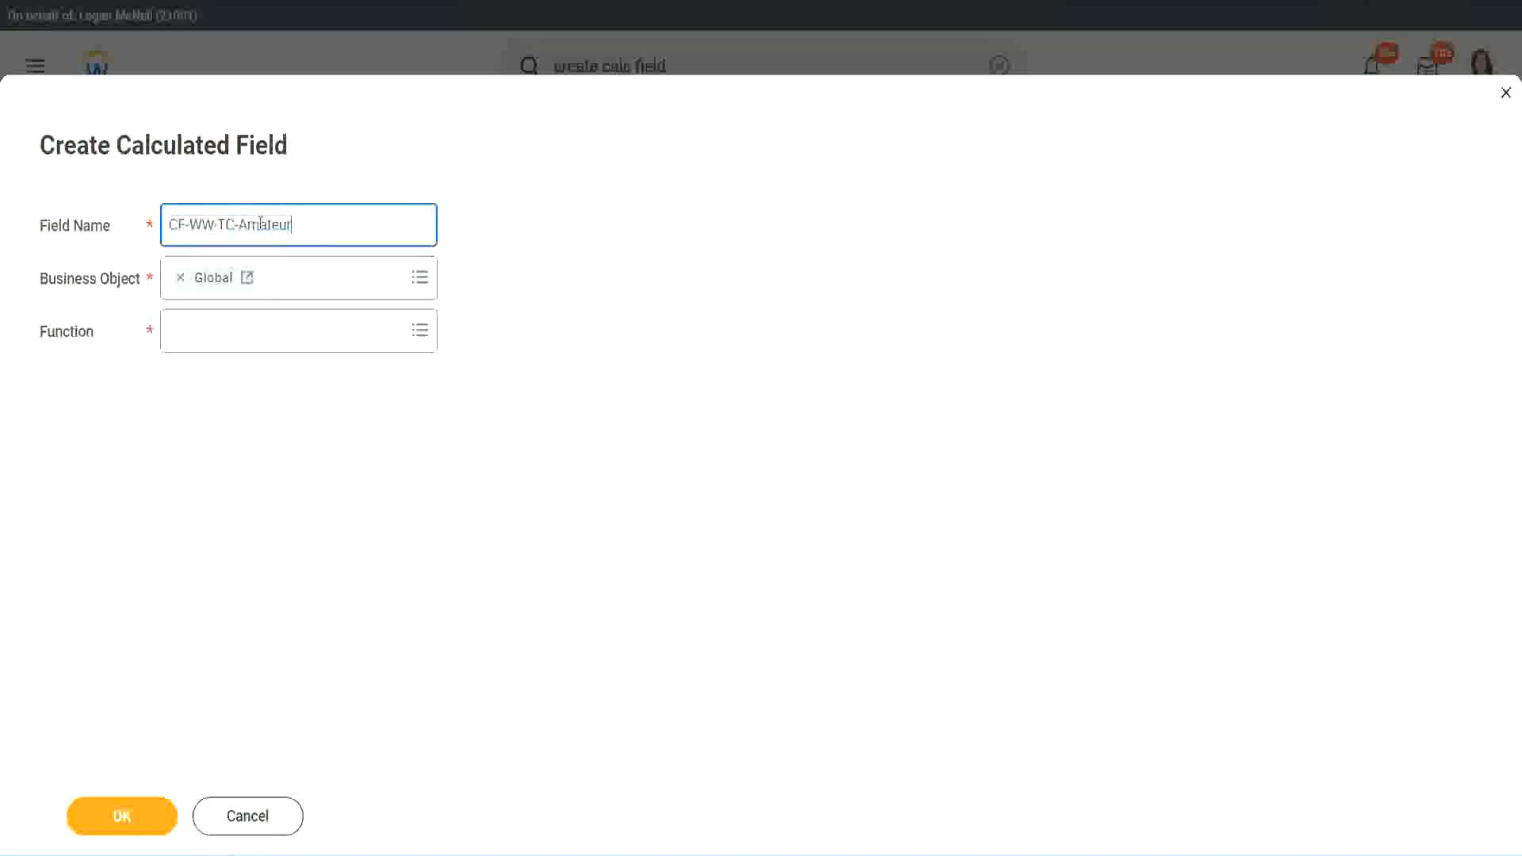
pyautogui.doubleClick(300, 222)
pyautogui.click(316, 222)
pyautogui.doubleClick(286, 227)
pyautogui.hotkey('ctrl', 'c')
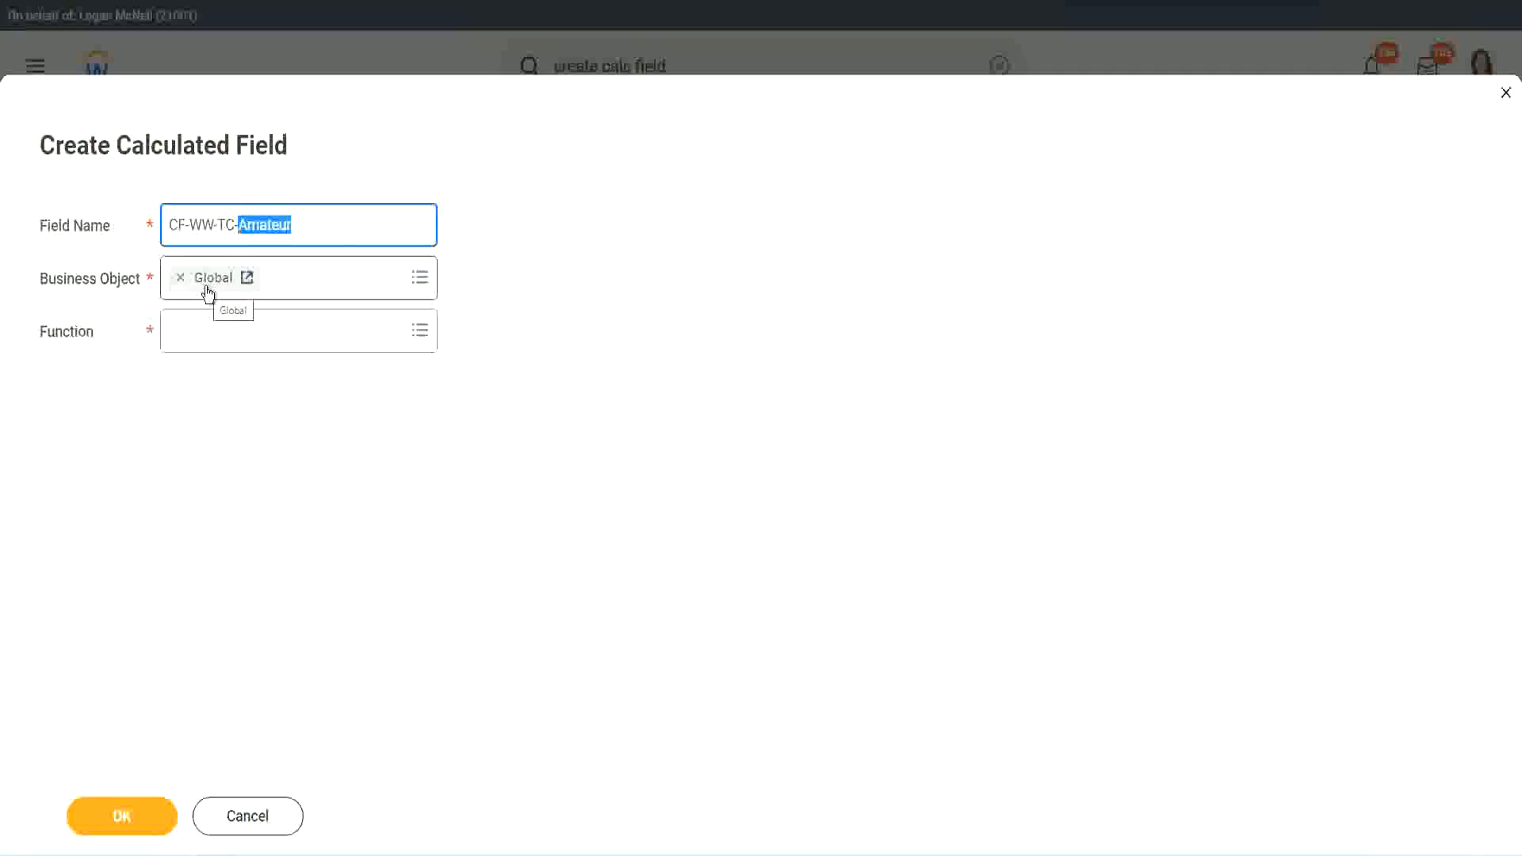
# Set the calculated field's function to Text Constant and continue to its definition.
pyautogui.click(211, 331)
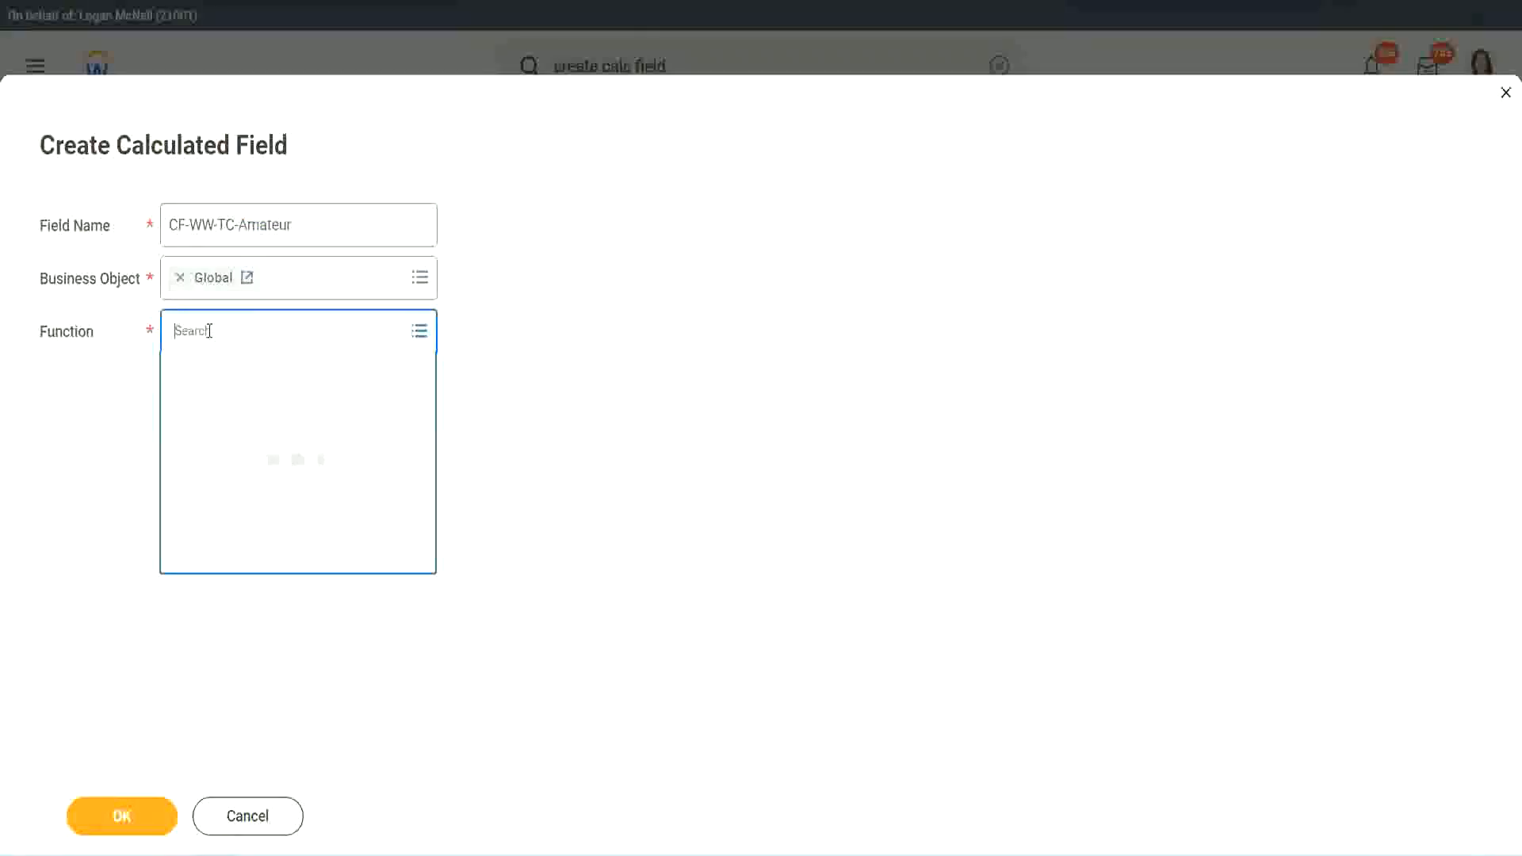
pyautogui.write('text const')
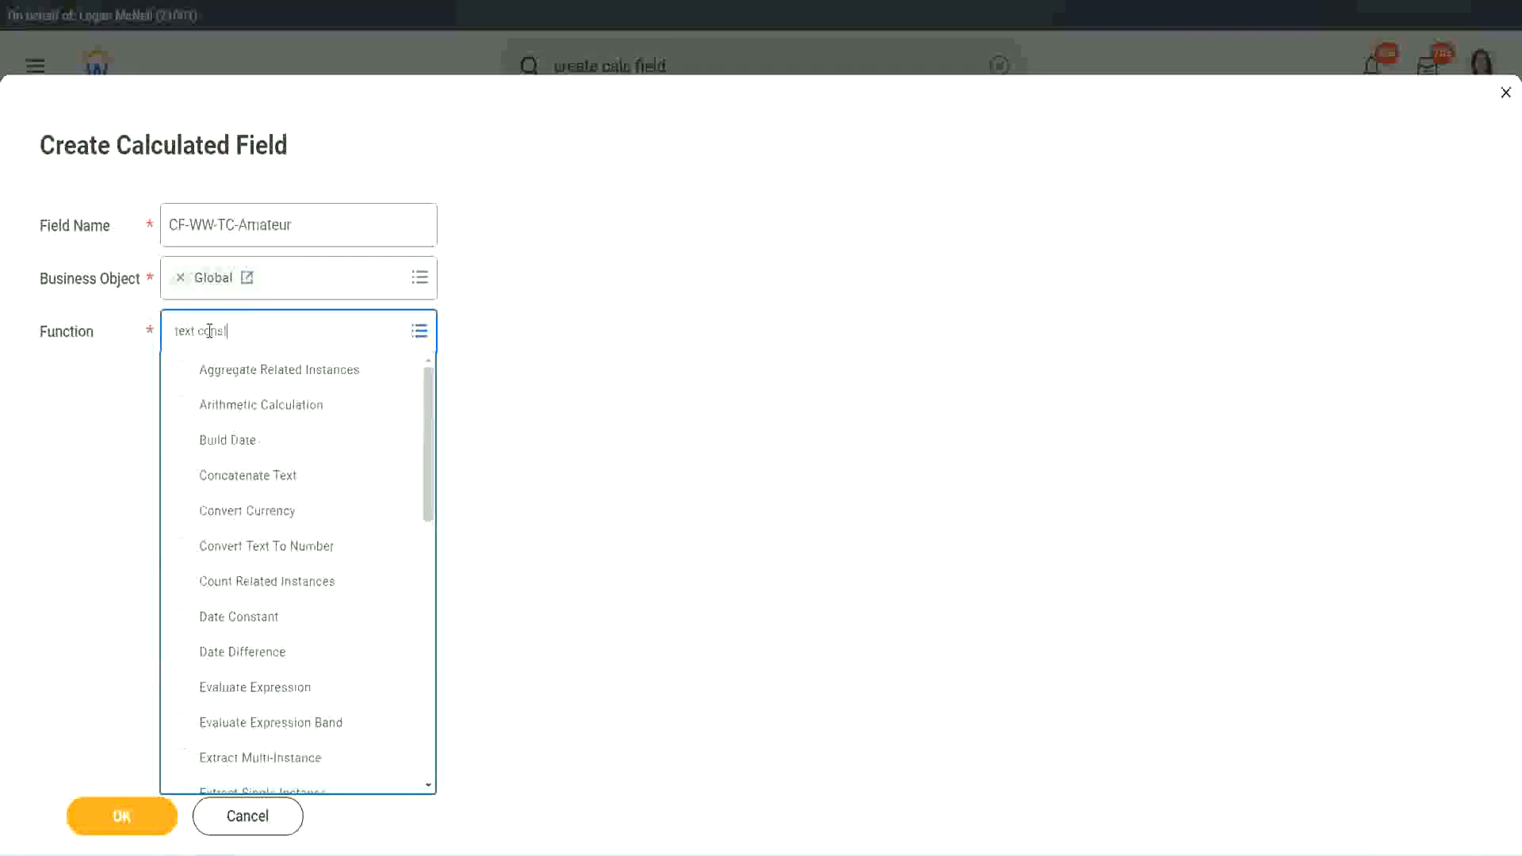
pyautogui.press('Return')
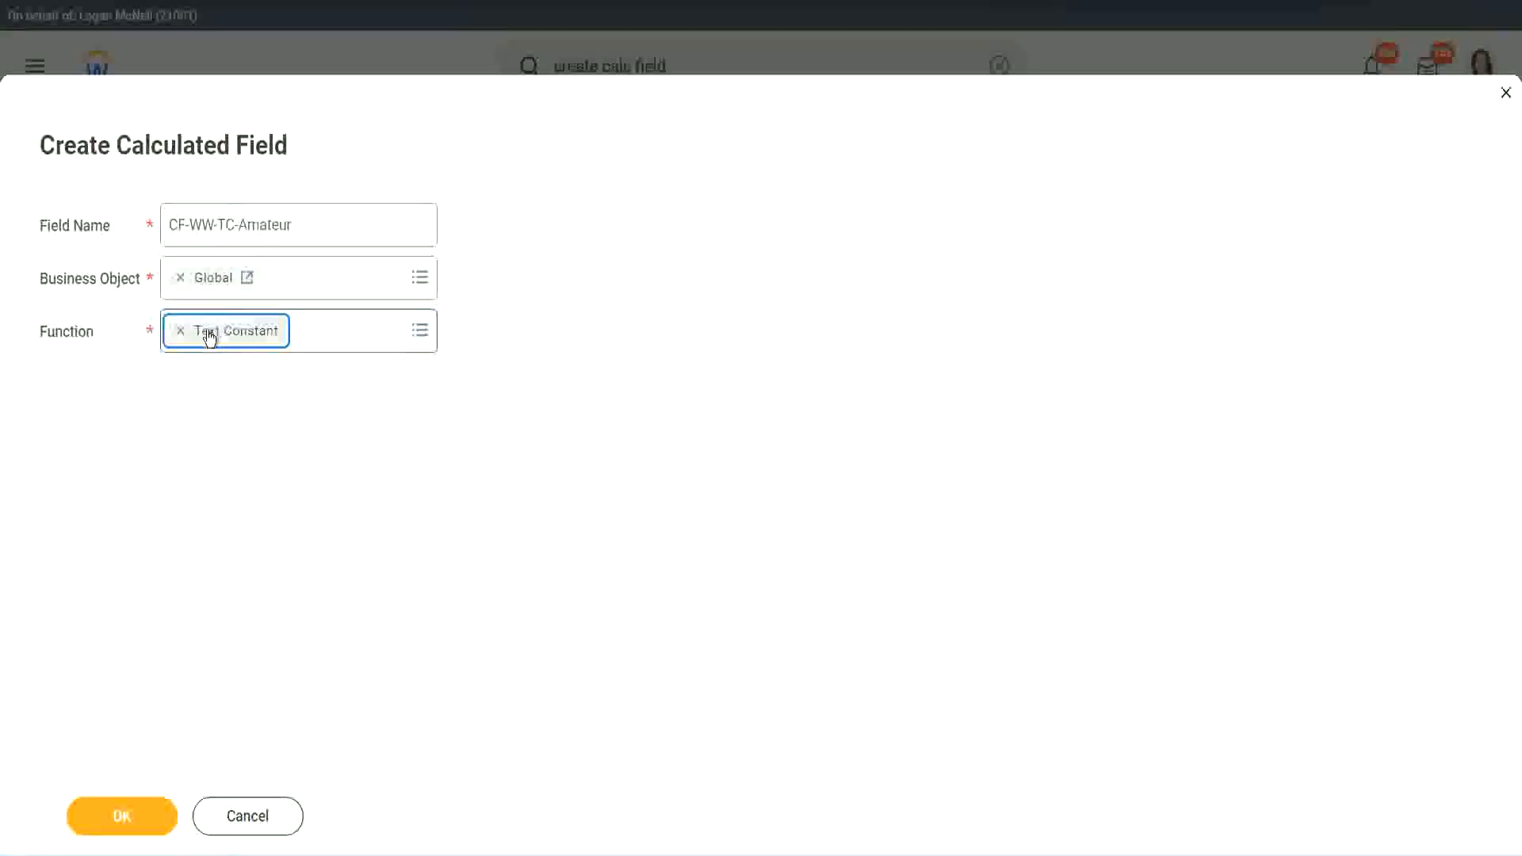
pyautogui.click(126, 824)
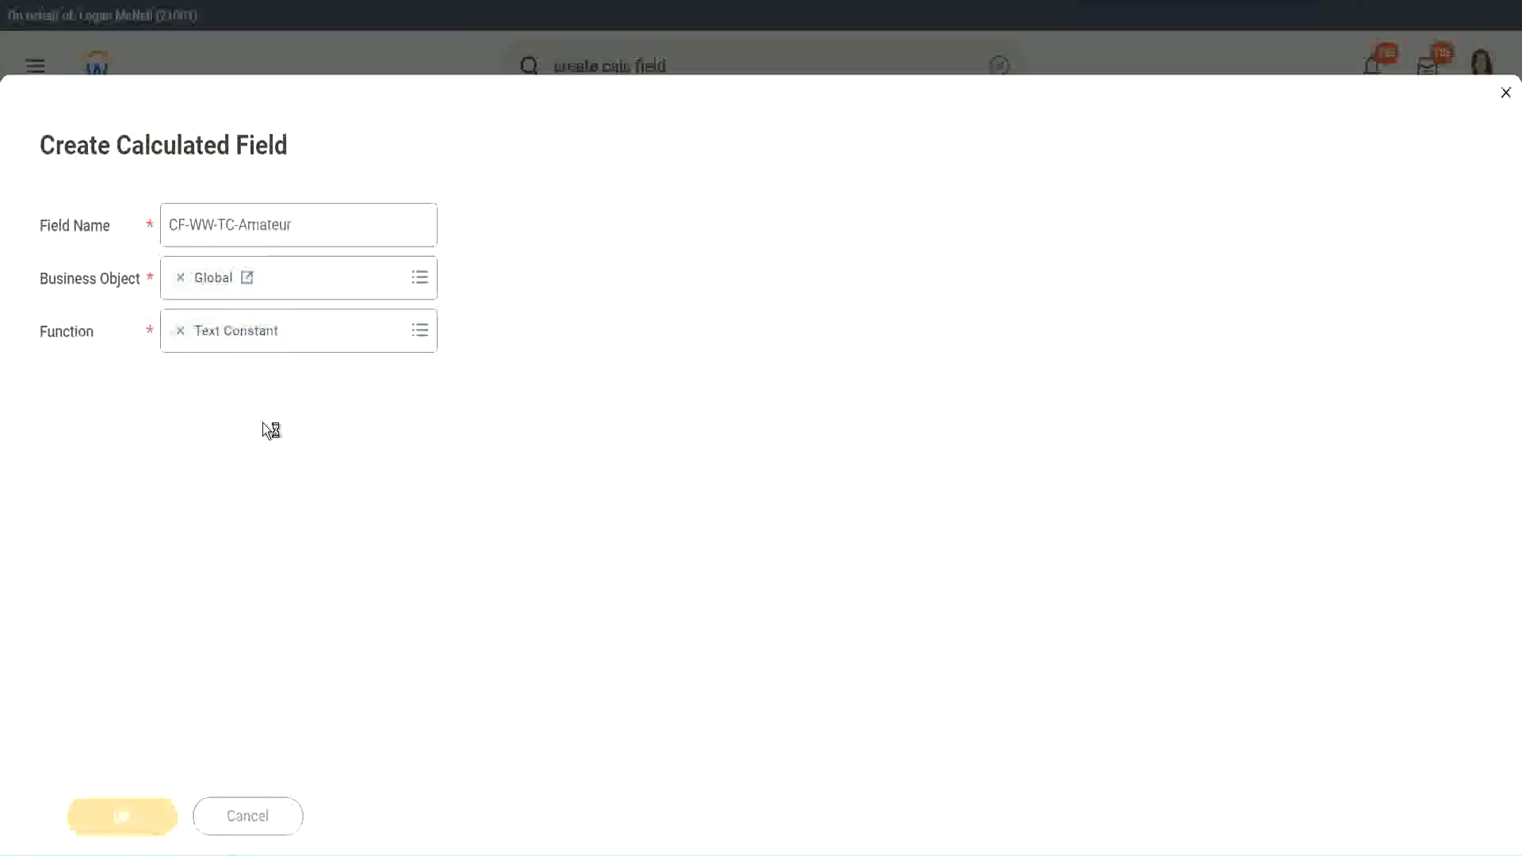
# Enter the copied word Amateur as the text constant and save the calculated field.
pyautogui.click(254, 450)
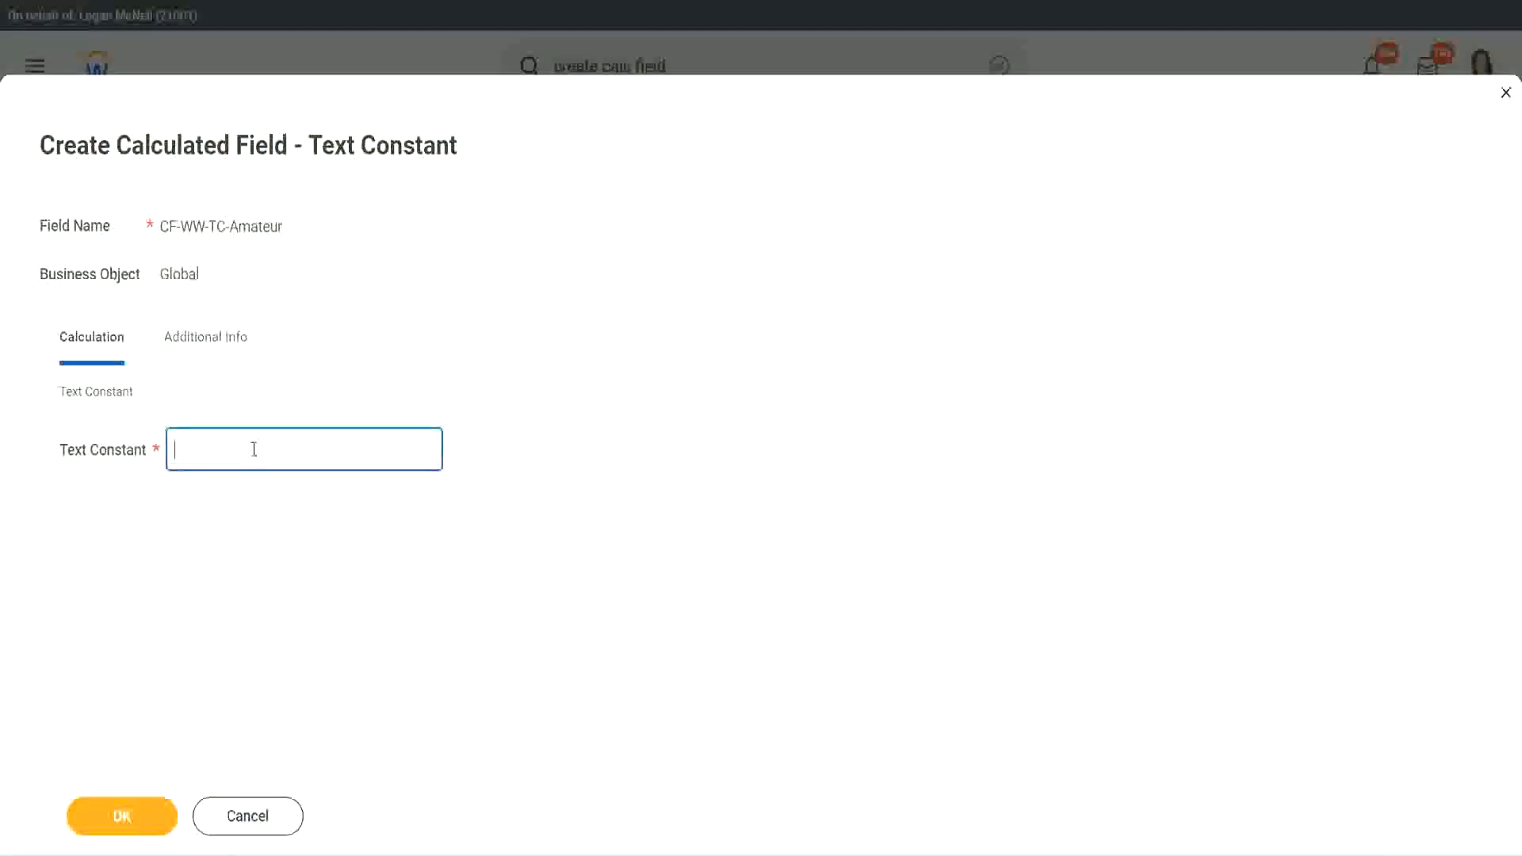
pyautogui.hotkey('ctrl', 'v')
pyautogui.click(115, 816)
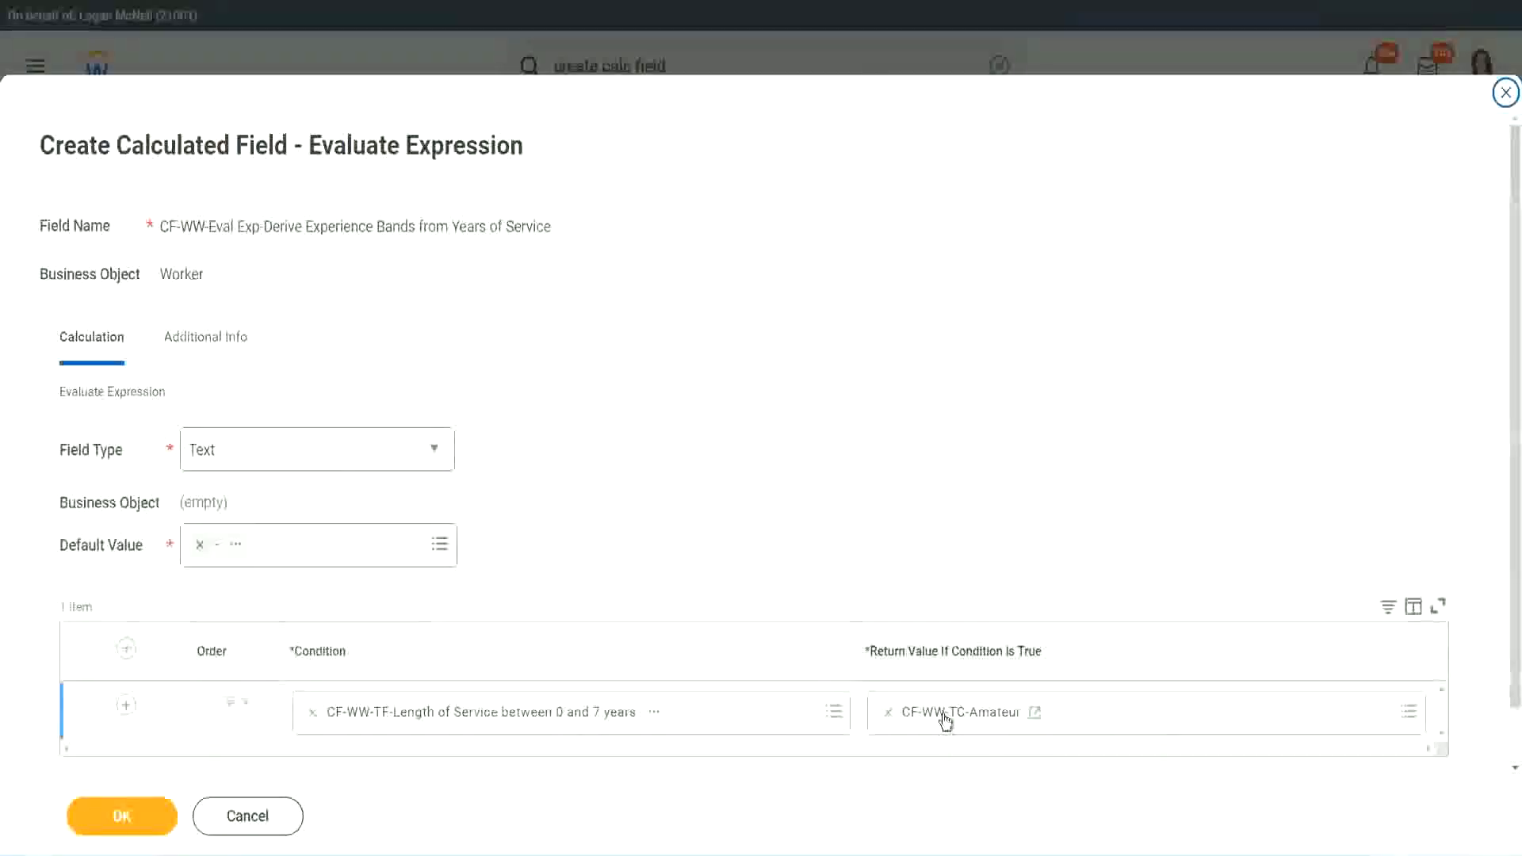
# Copy the text of the CF-WW-TC-Amateur return value and add three more condition rows below the first one.
pyautogui.rightClick(946, 719)
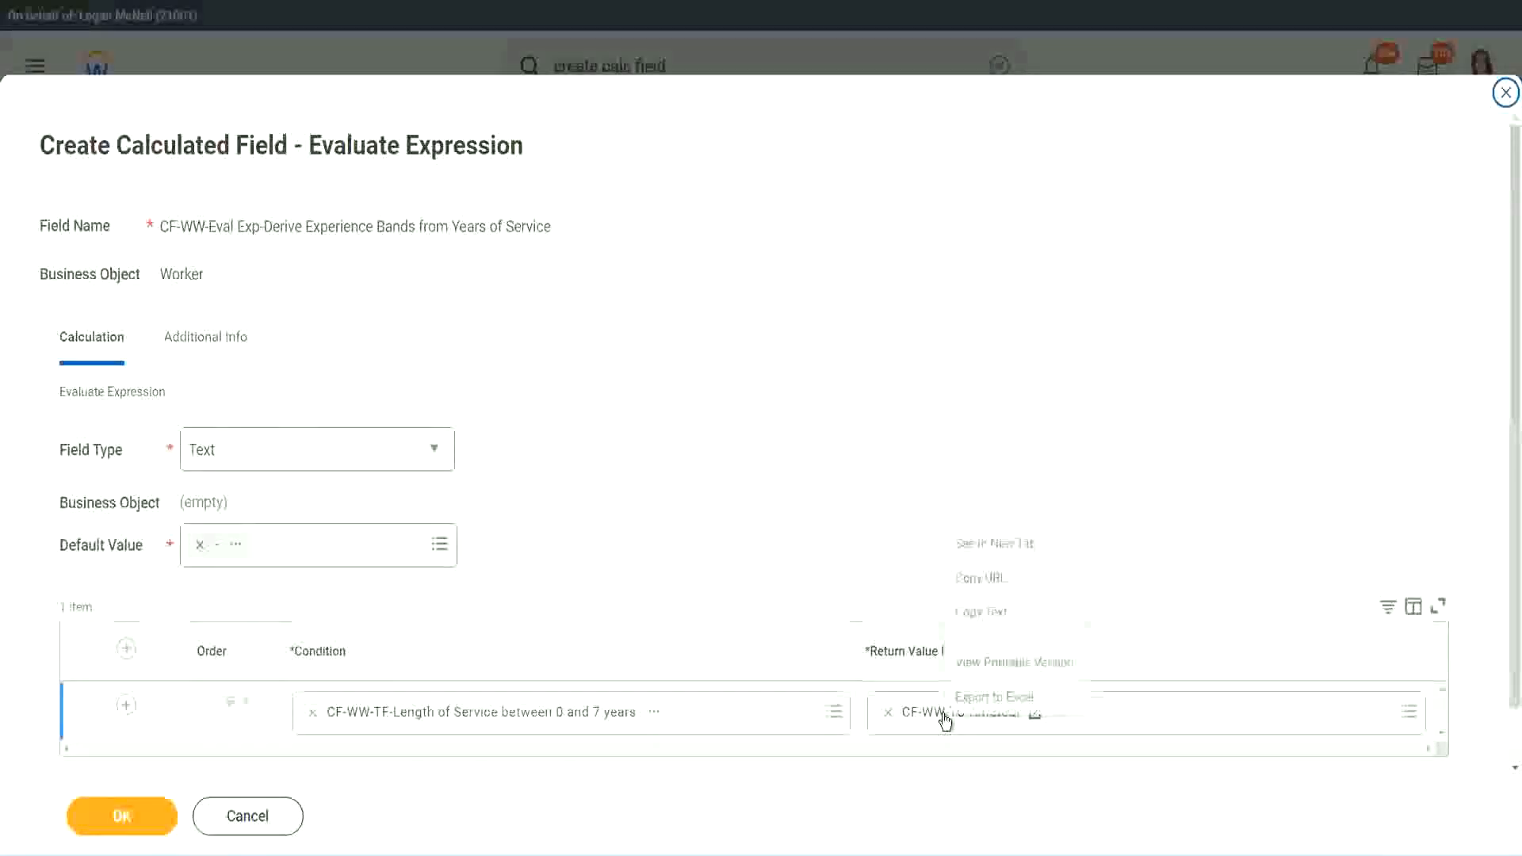
pyautogui.click(997, 614)
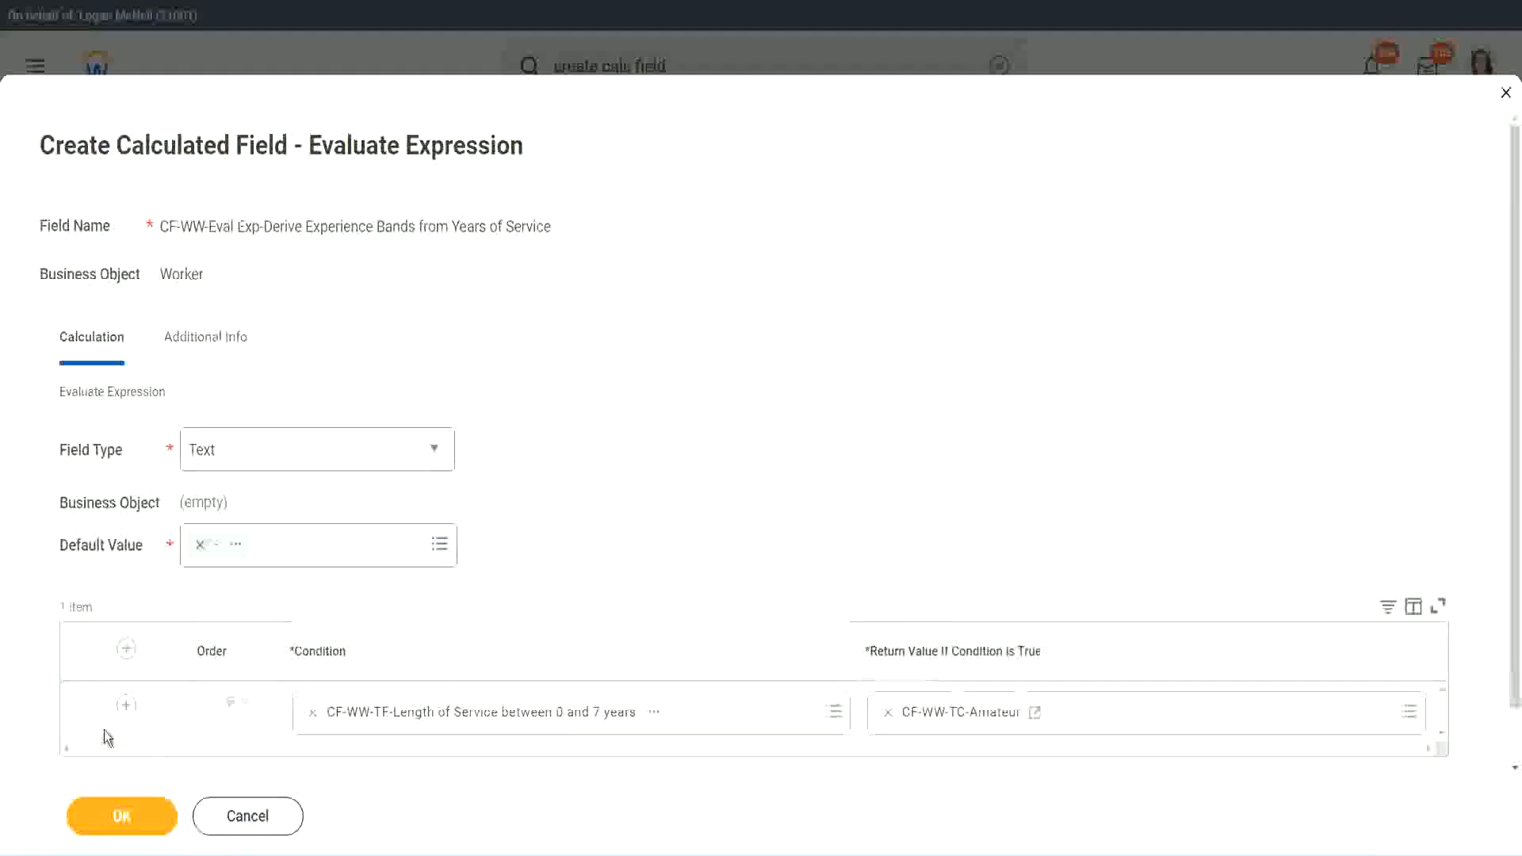
pyautogui.click(126, 706)
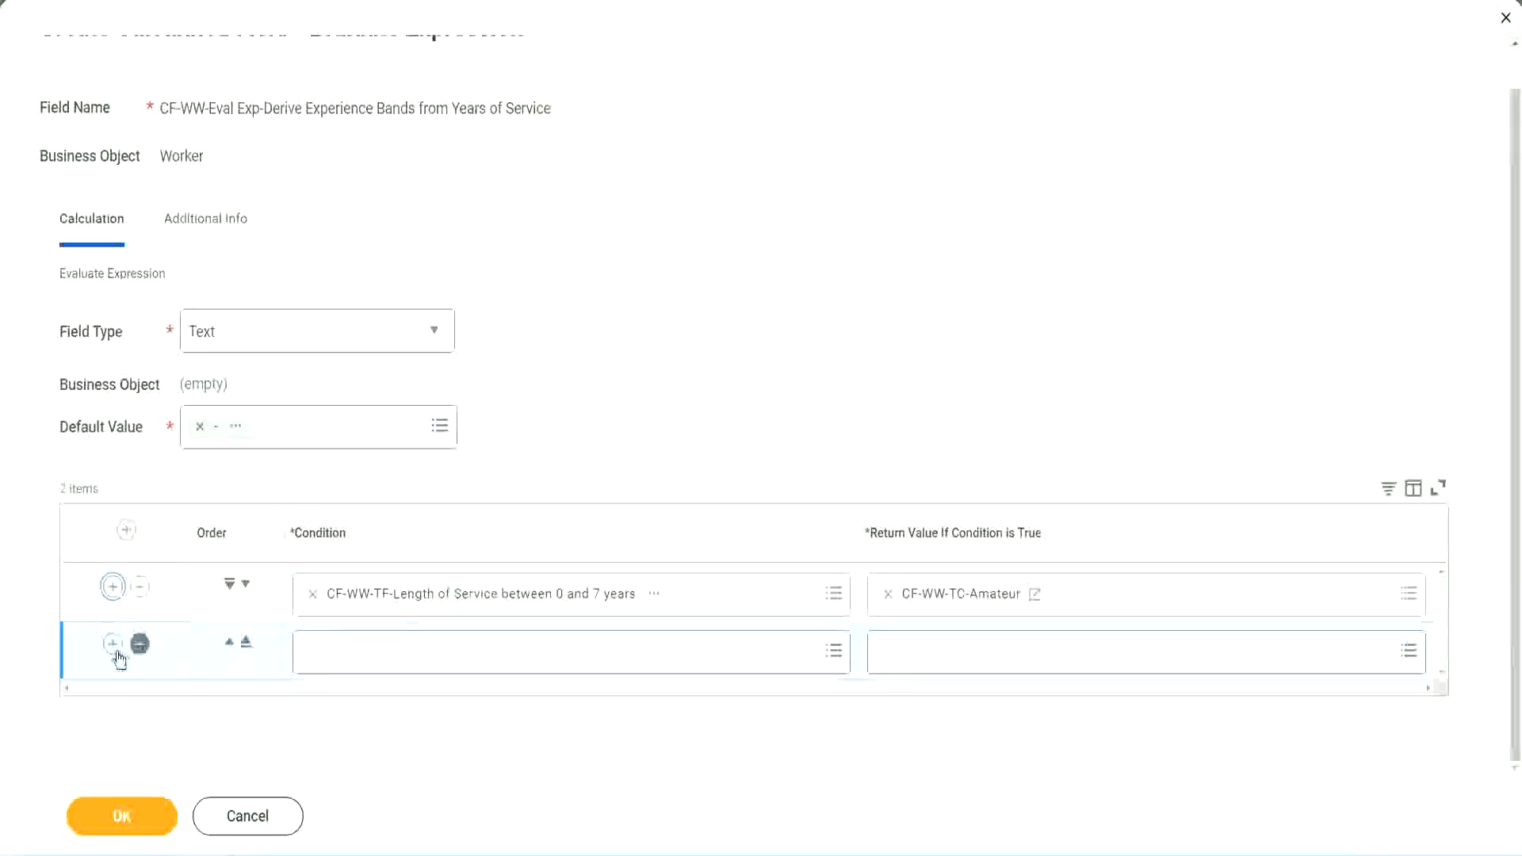
pyautogui.click(113, 645)
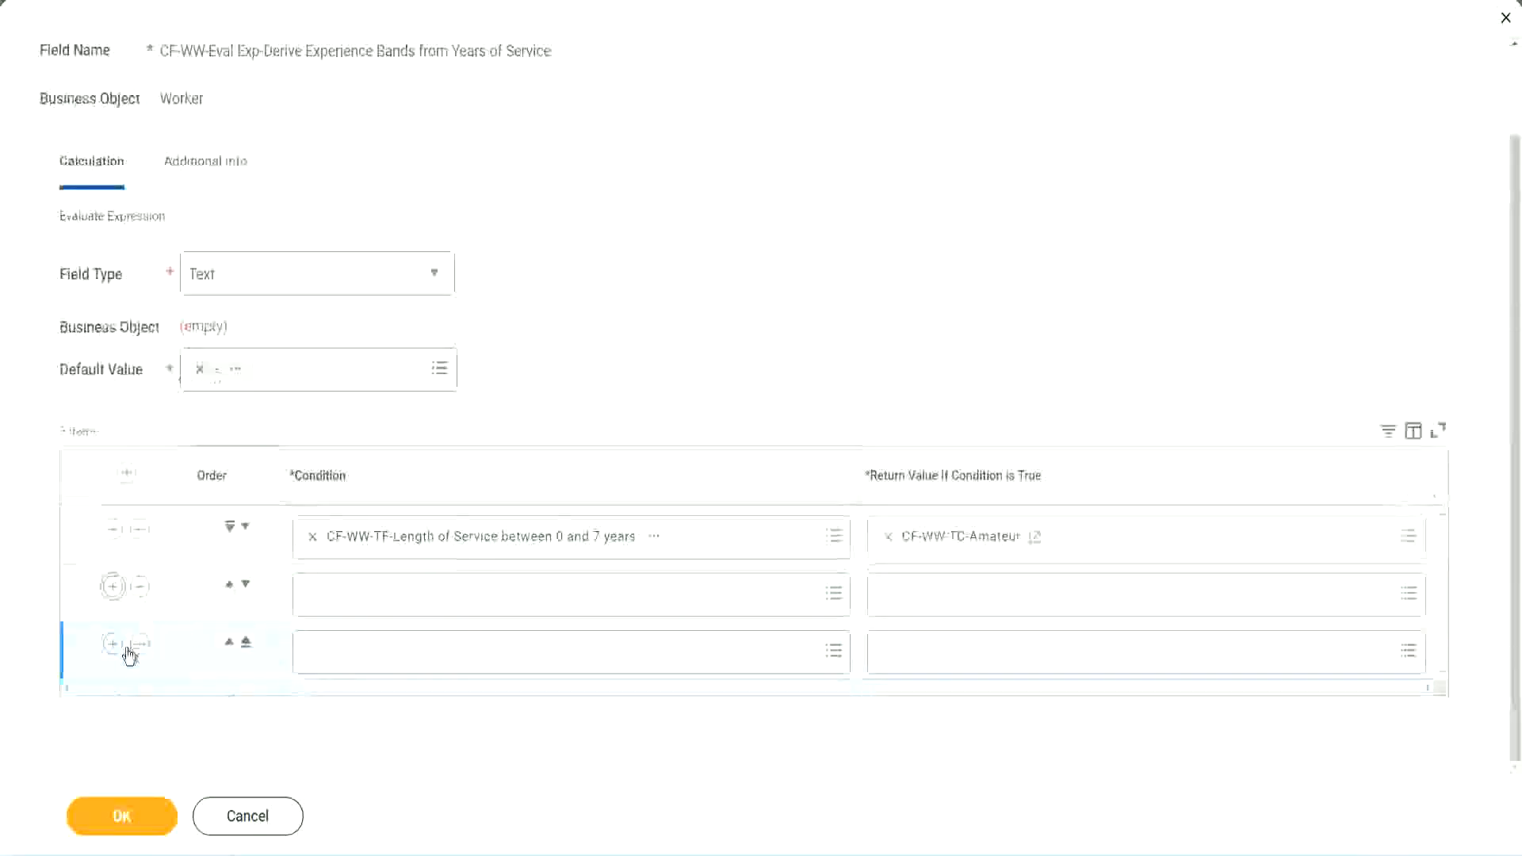
# Set the second row's condition to CF-WW-TF-Length of Service between 8 and 15 years.
pyautogui.click(371, 599)
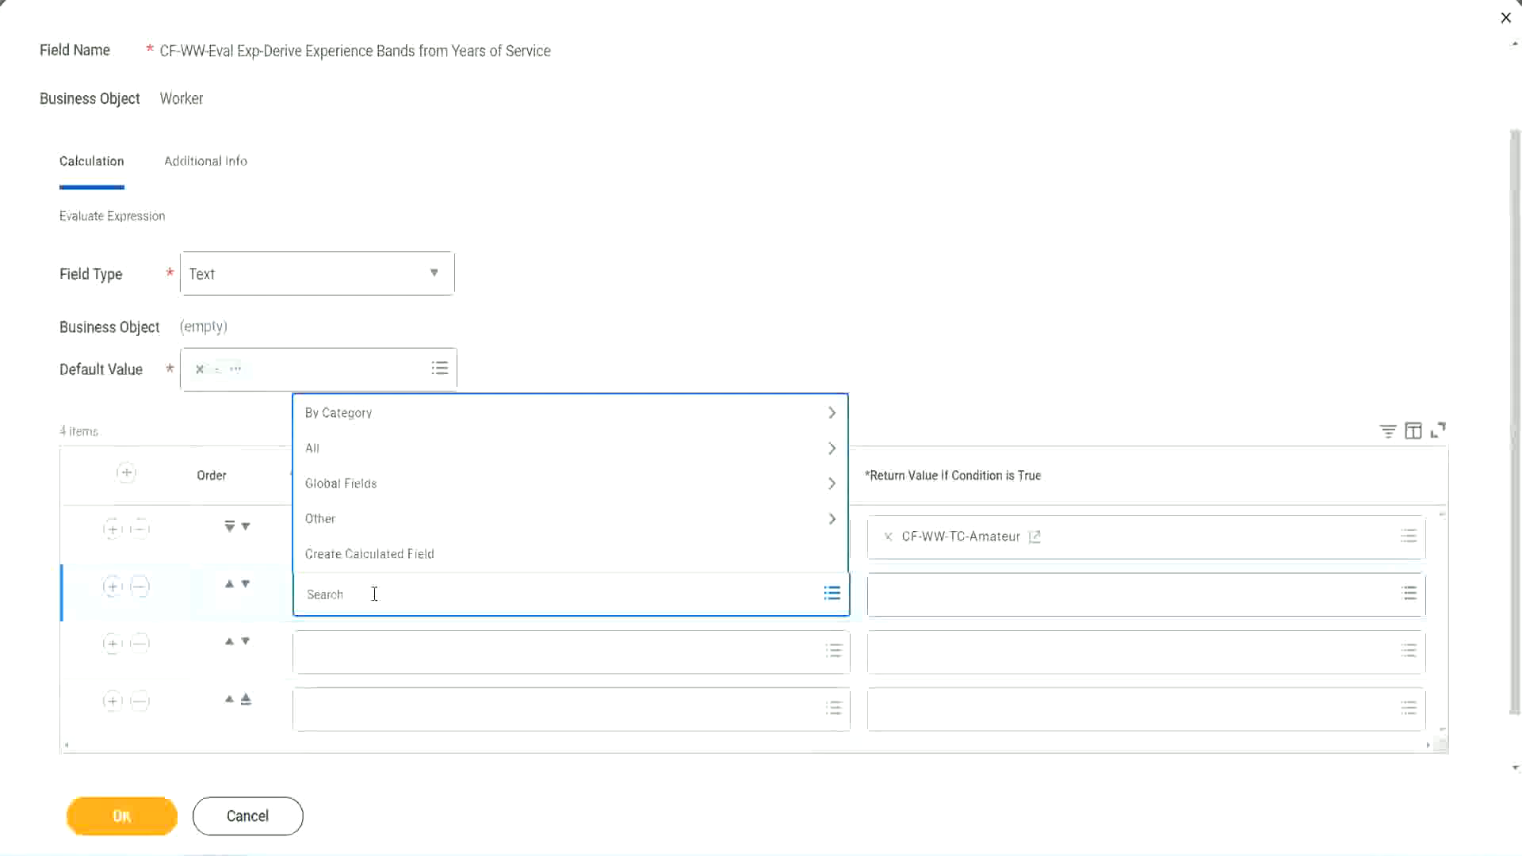
pyautogui.write('cf-ww')
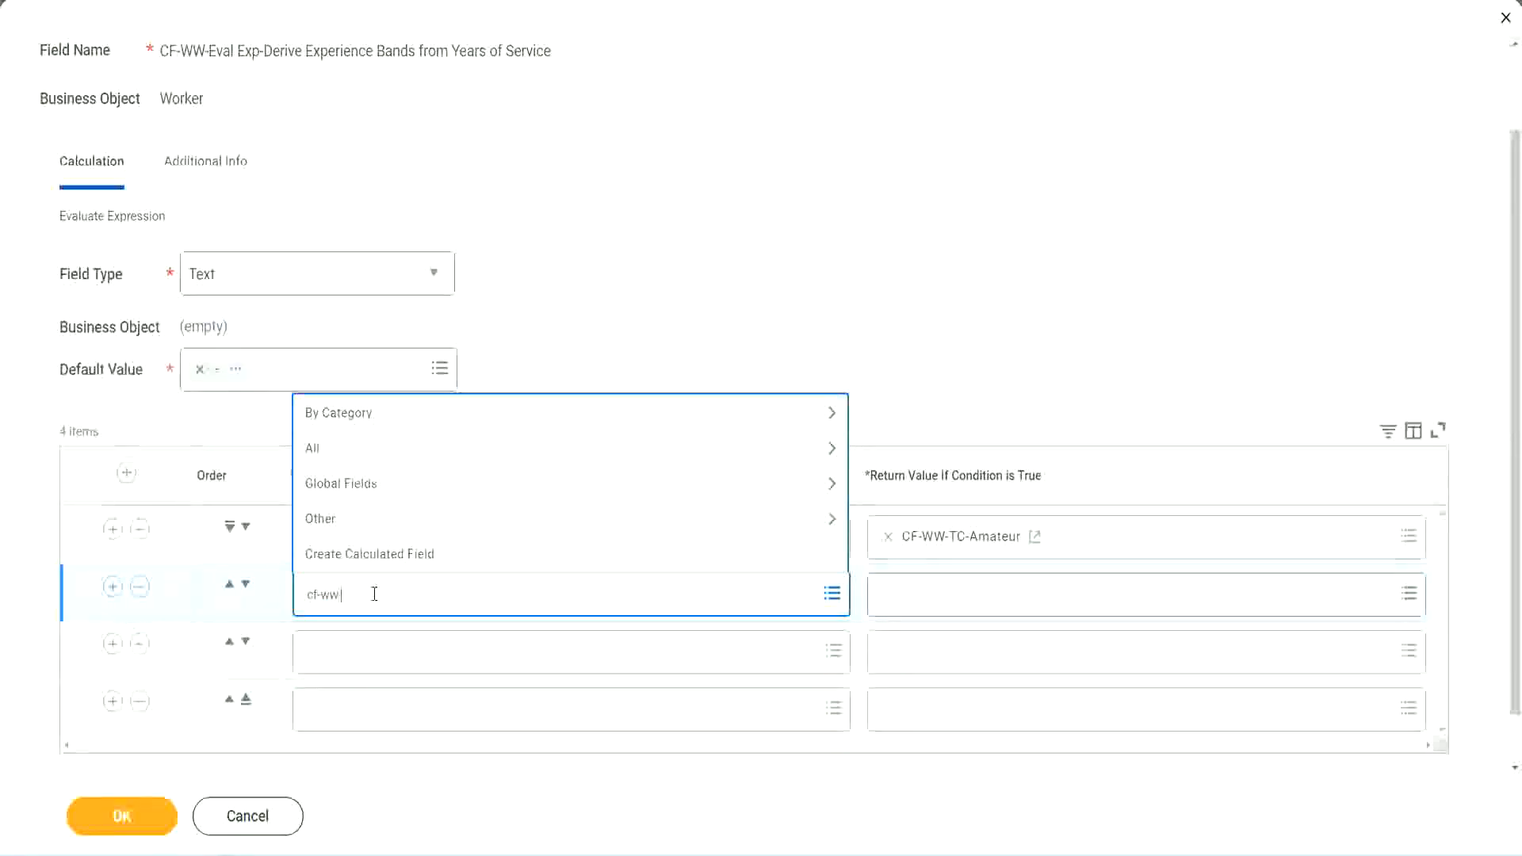
pyautogui.write('-tf')
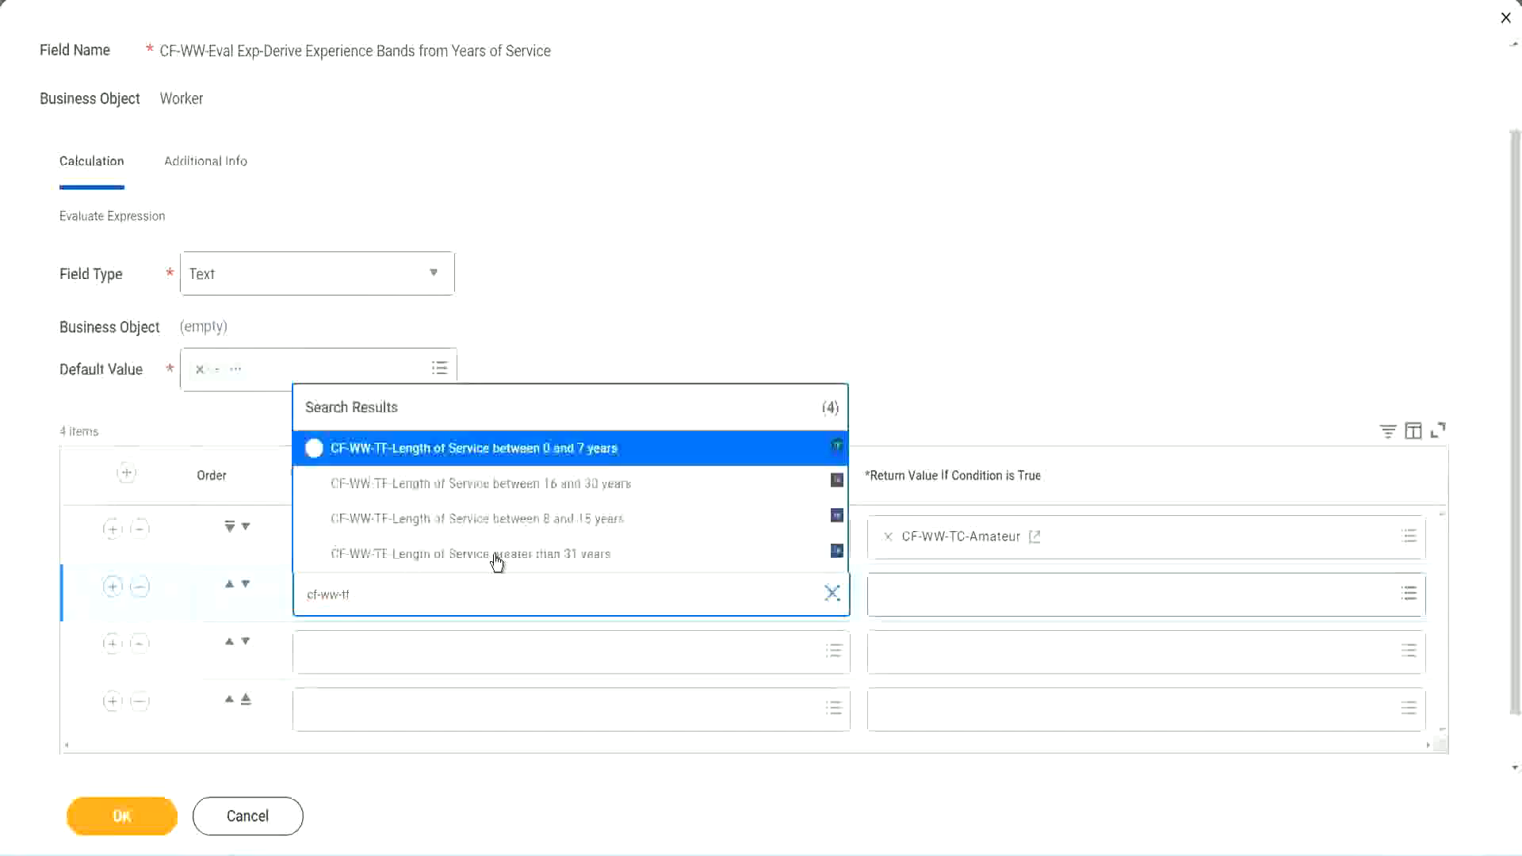
pyautogui.click(588, 520)
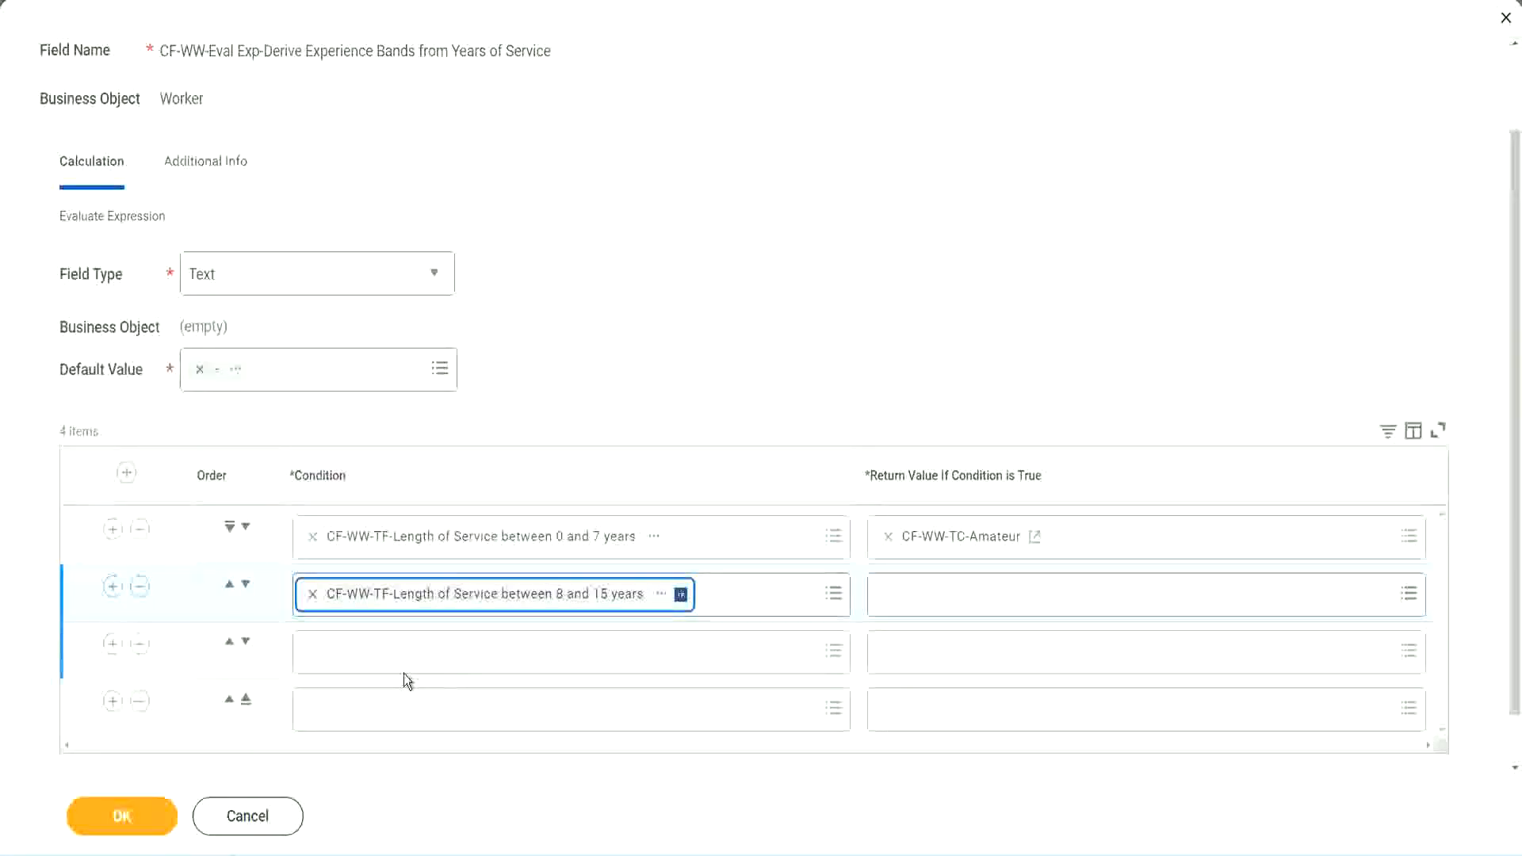
# Set the third row's condition to CF-WW-TF-Length of Service between 16 and 30 years.
pyautogui.click(383, 650)
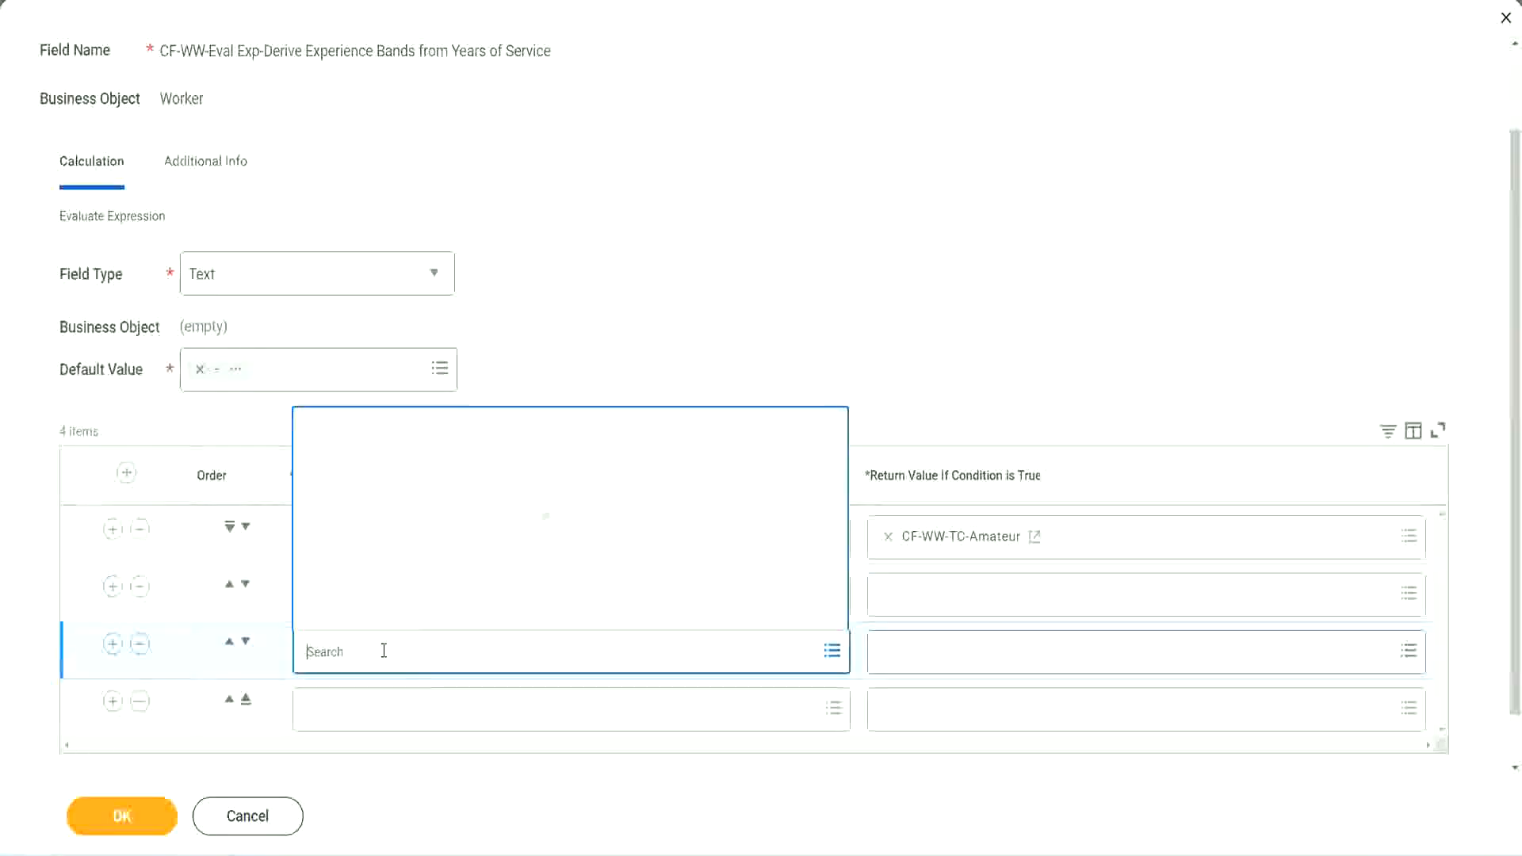
pyautogui.write('cf-ww-tf')
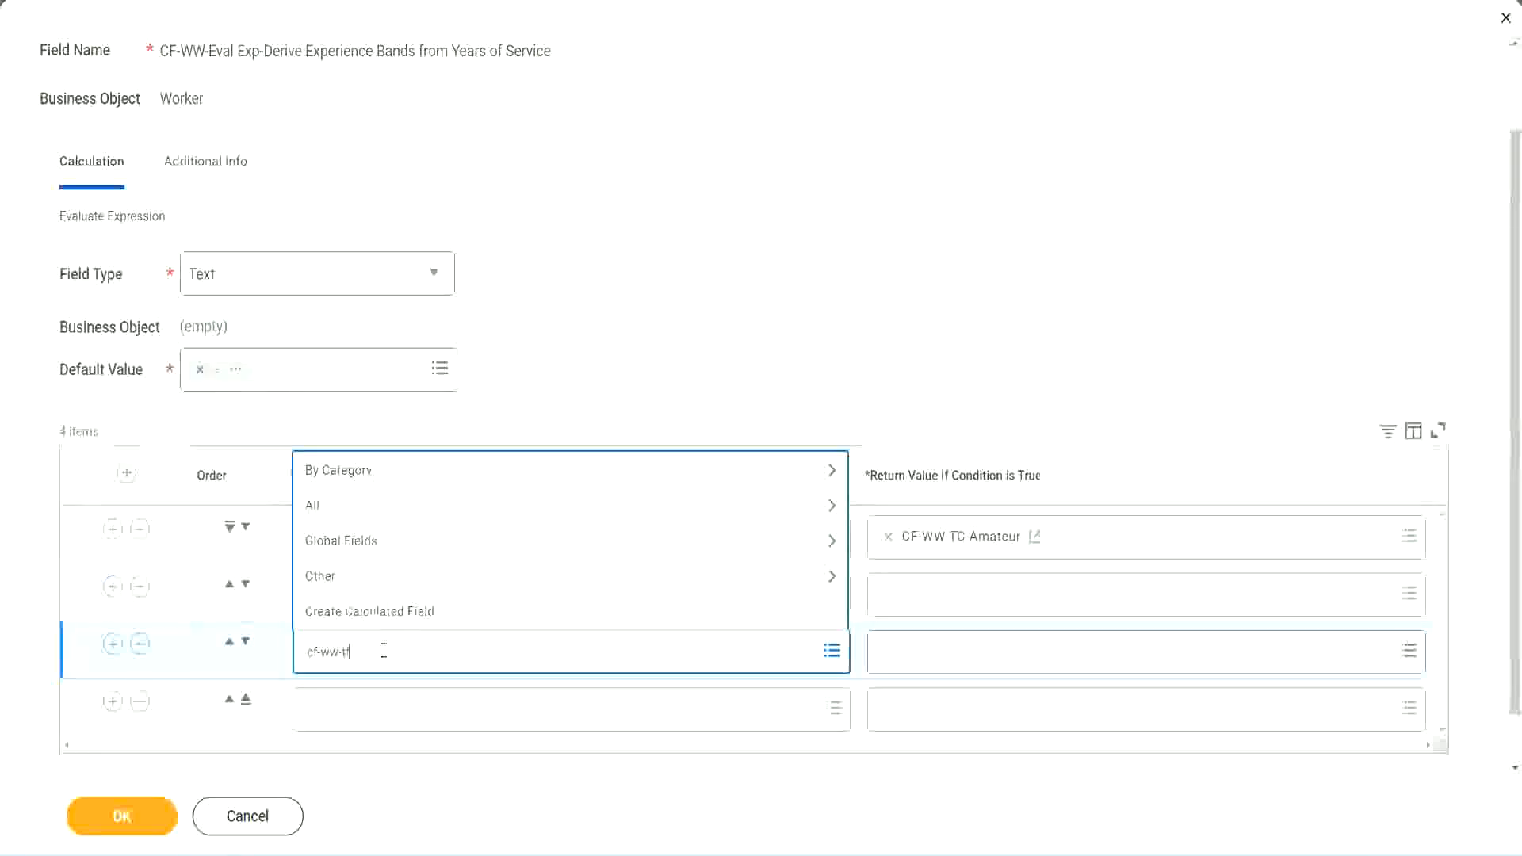
pyautogui.press('Return')
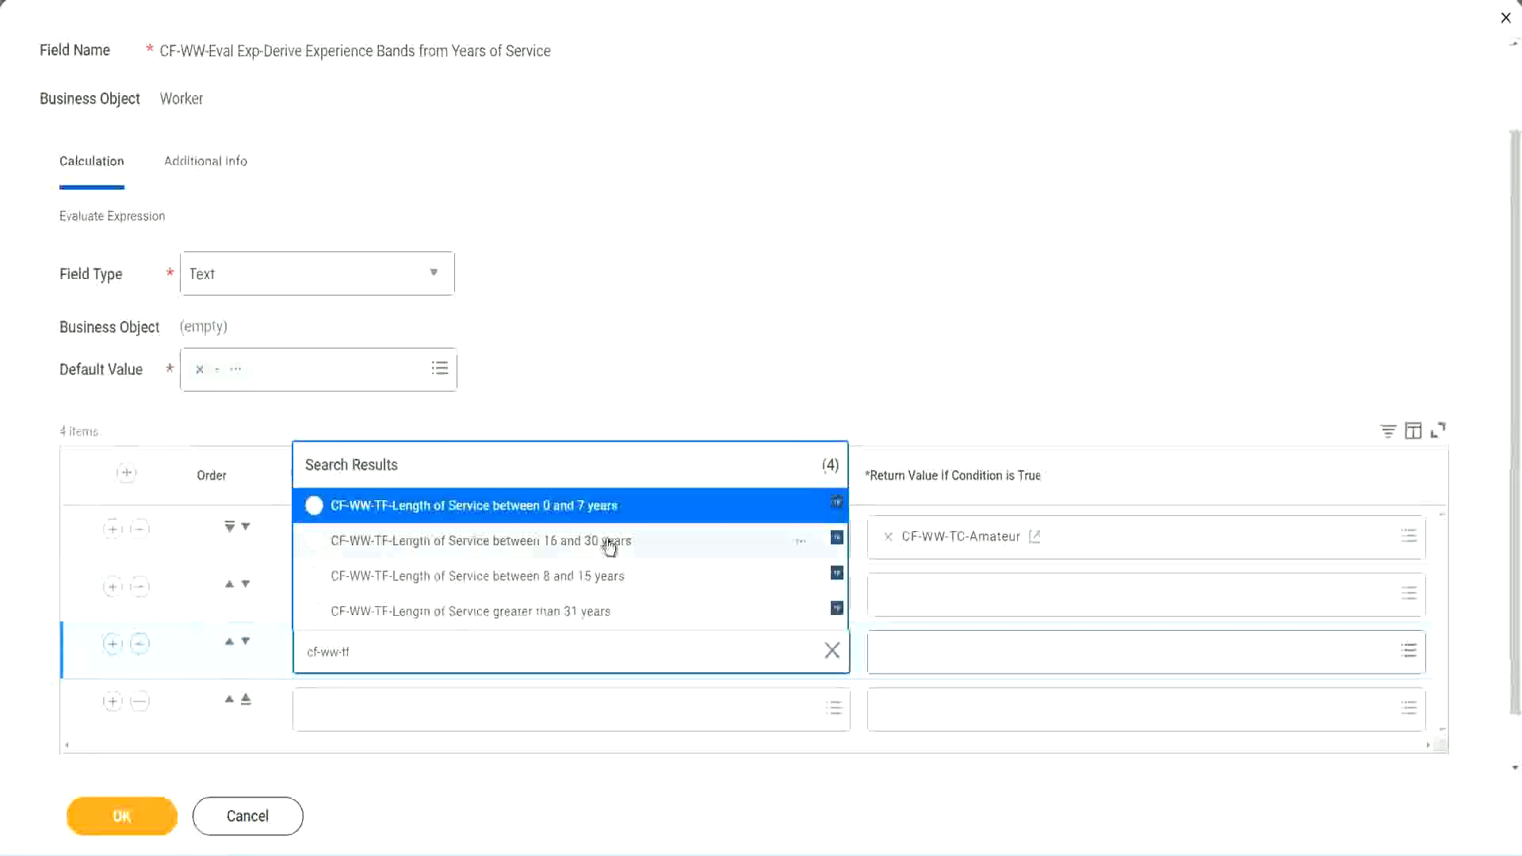
pyautogui.click(611, 547)
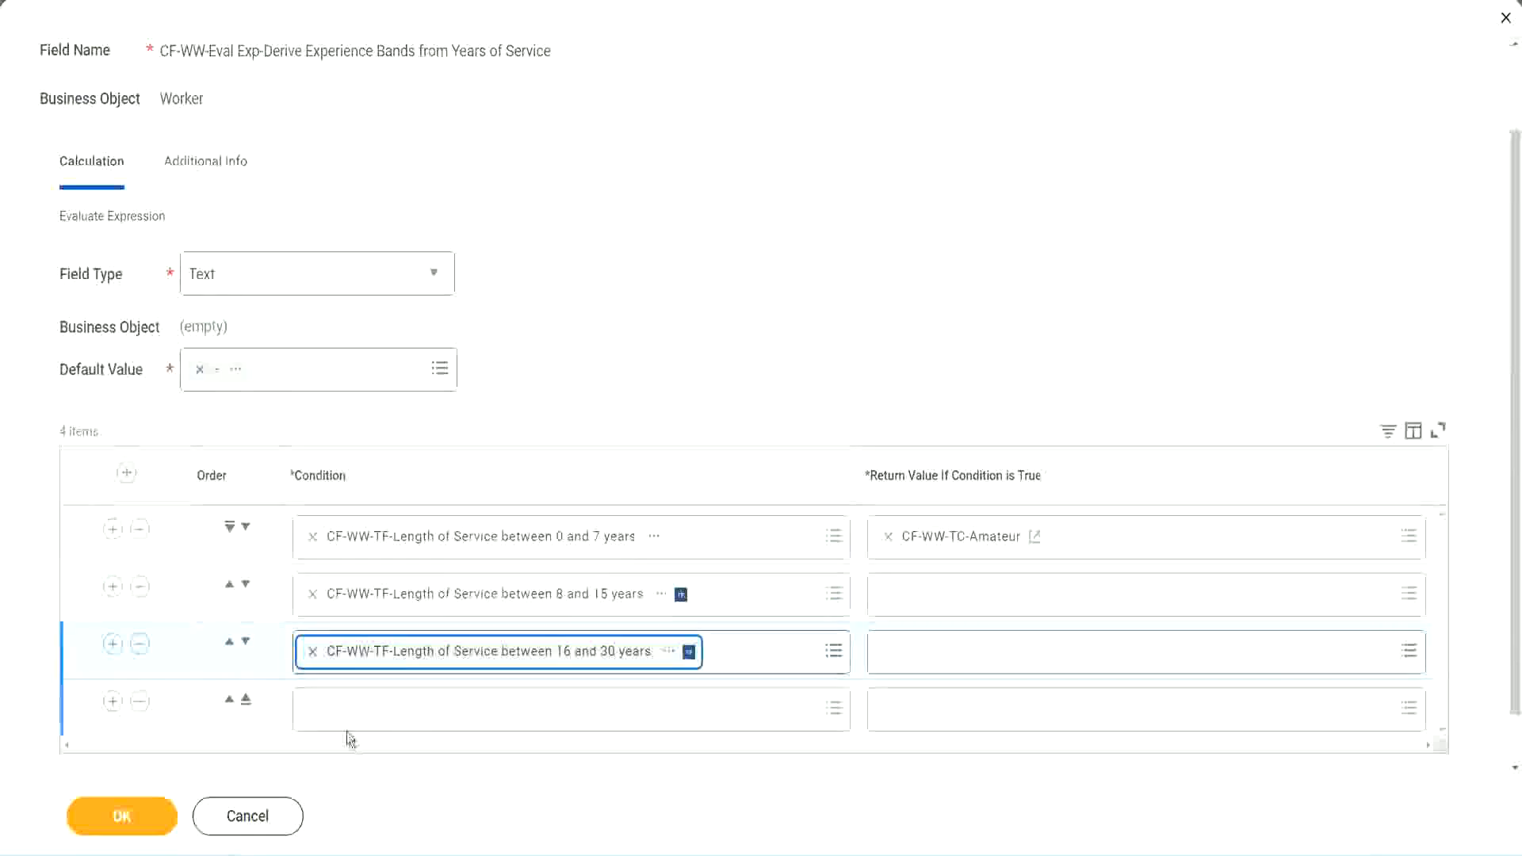
# Set the fourth row's condition to CF-WW-TF-Length of Service greater than 31 years.
pyautogui.click(360, 712)
pyautogui.write('c')
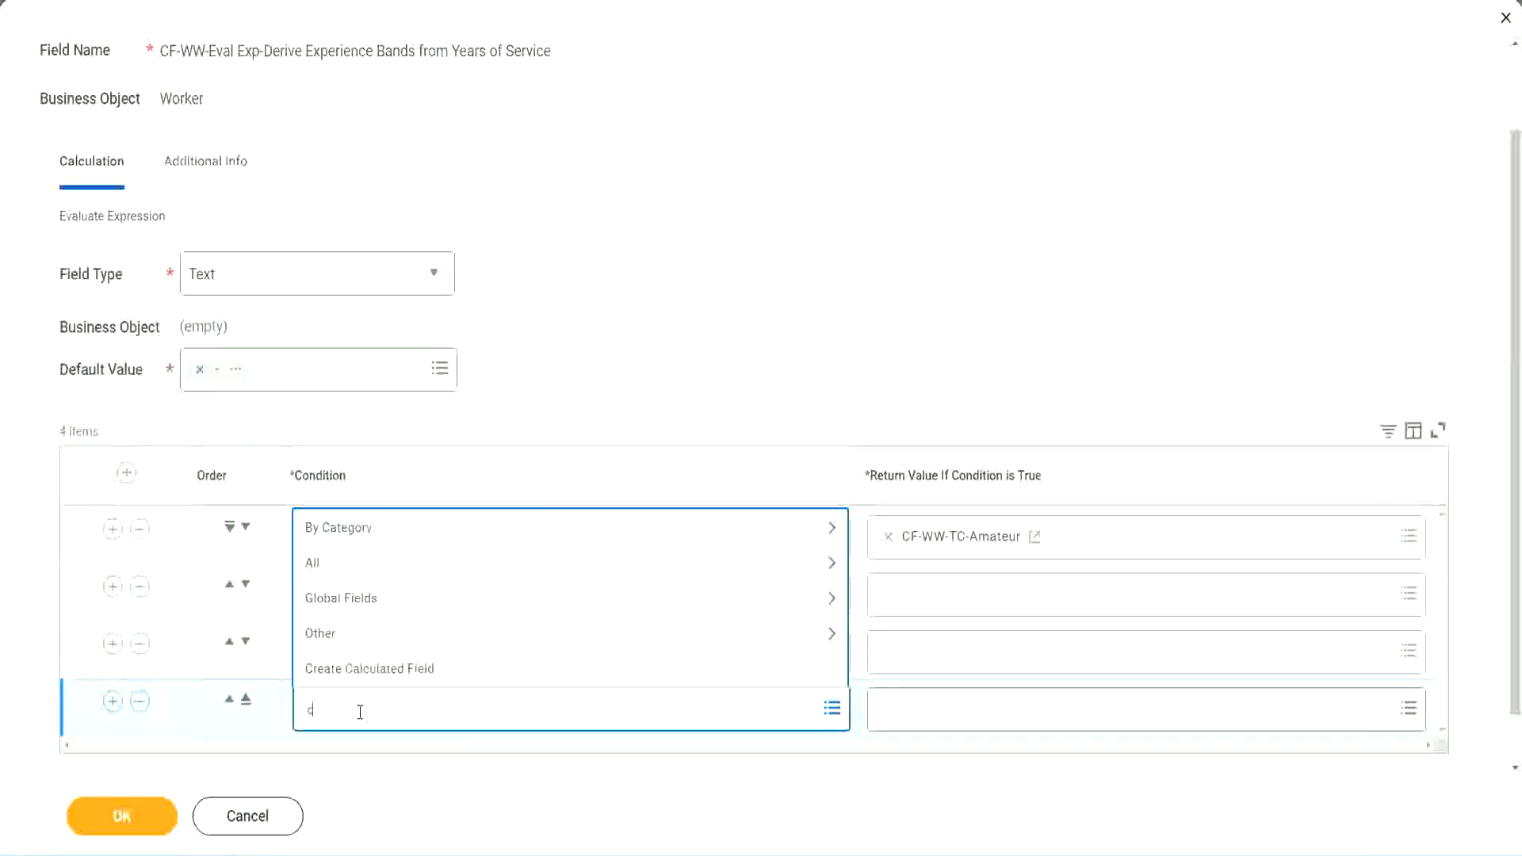
pyautogui.write('f-ww')
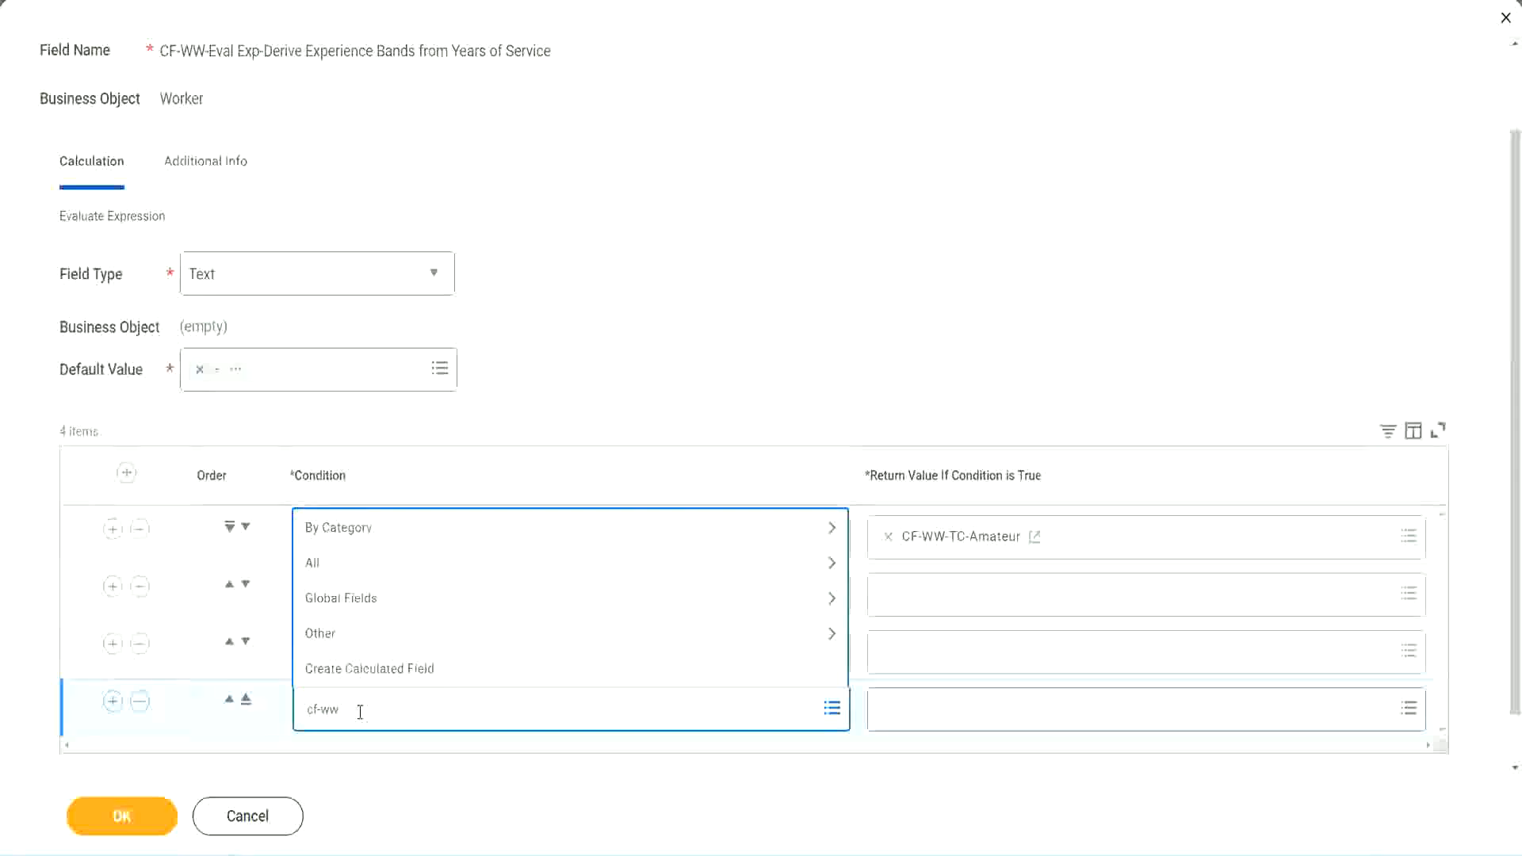
pyautogui.write(' tf 31')
pyautogui.press('Return')
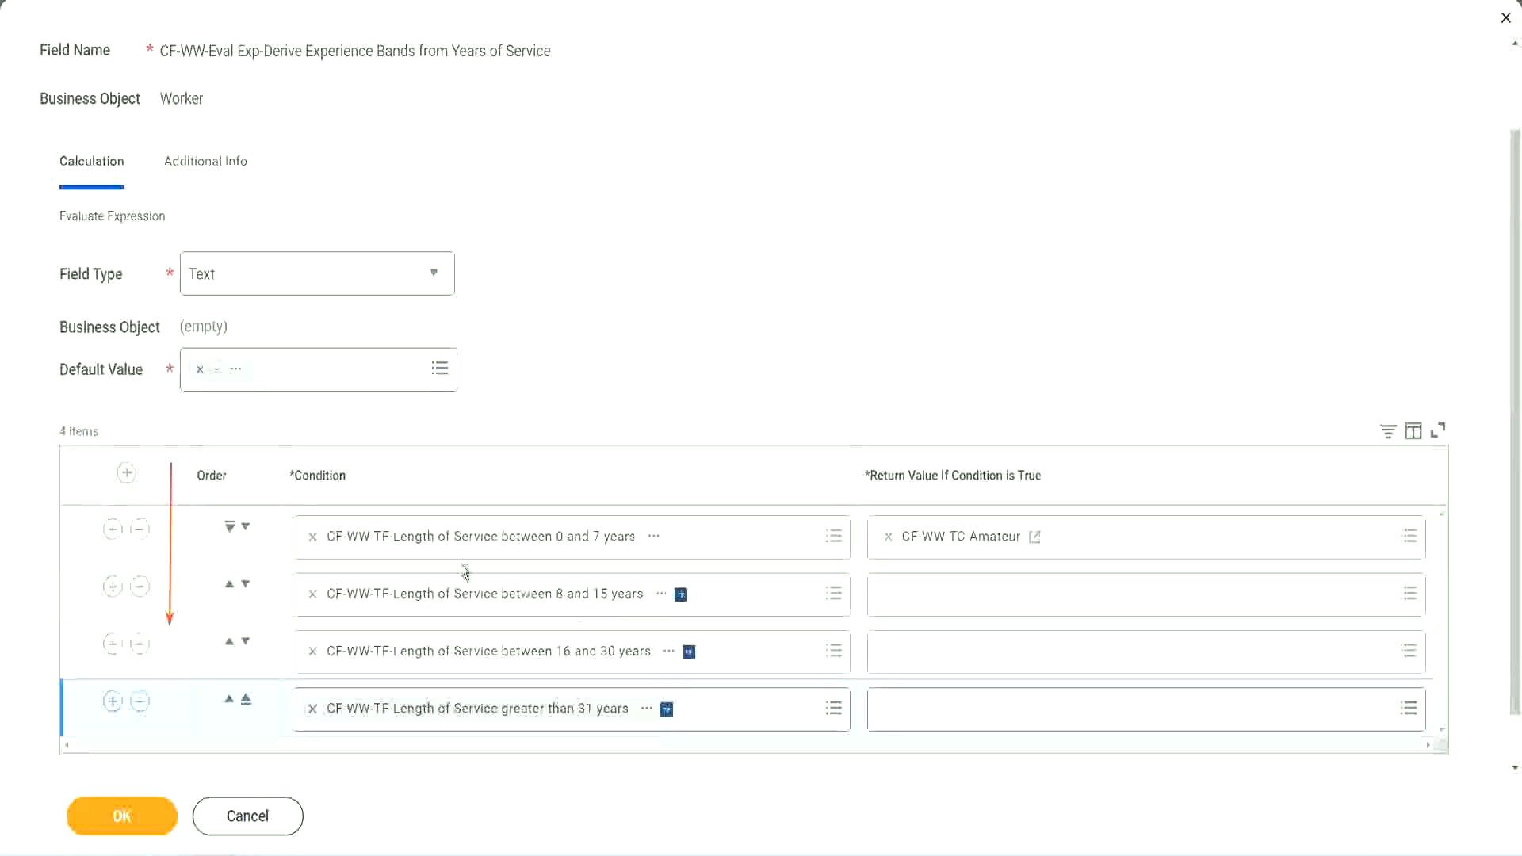
# Try reordering the conditions by moving the 8 and 15 years row above the 0 and 7 years row and back.
pyautogui.click(230, 586)
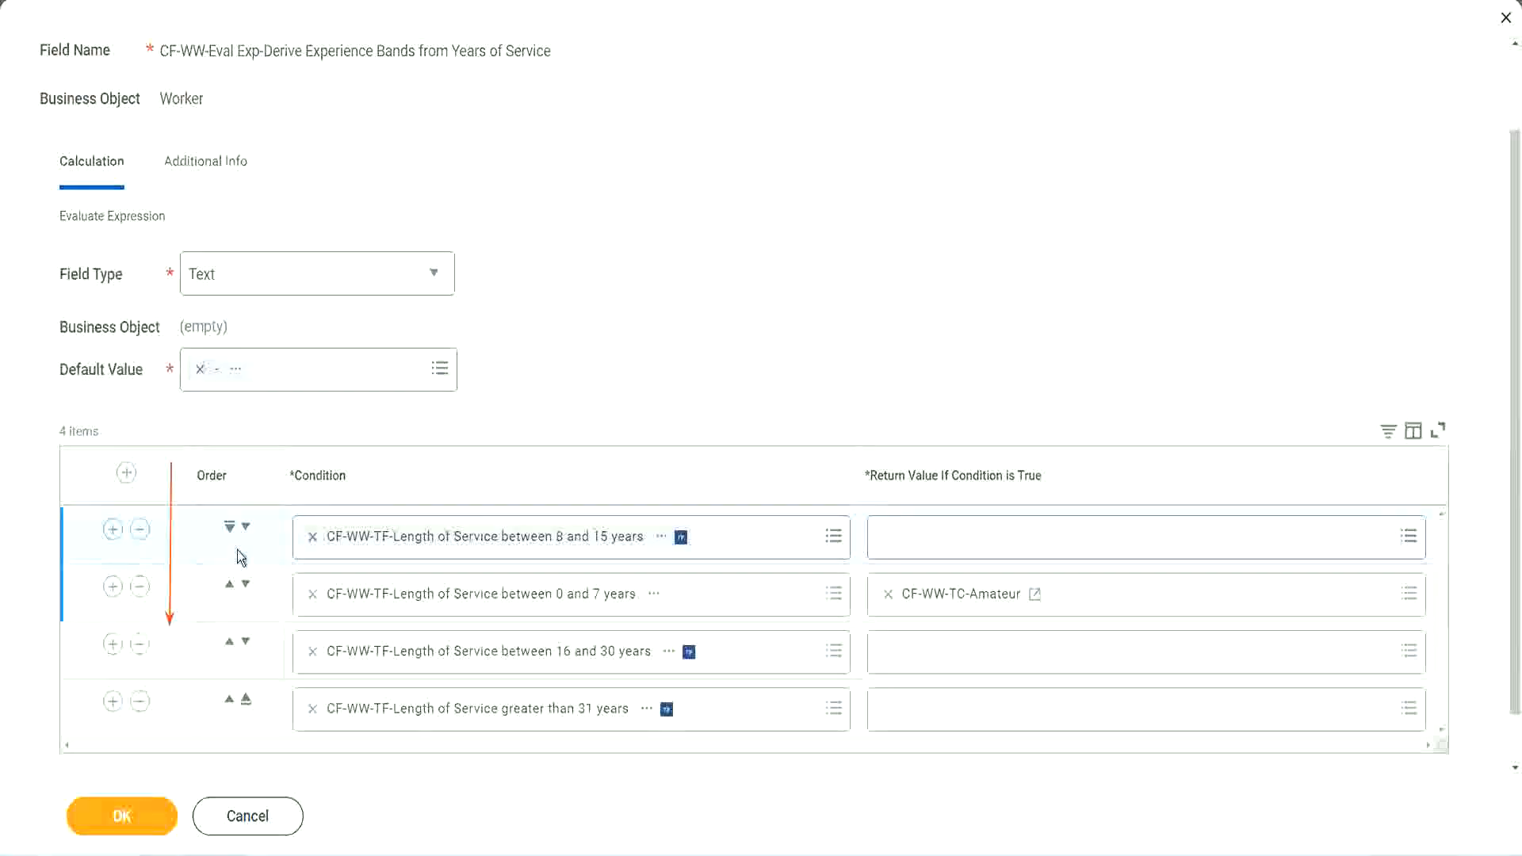
pyautogui.click(246, 528)
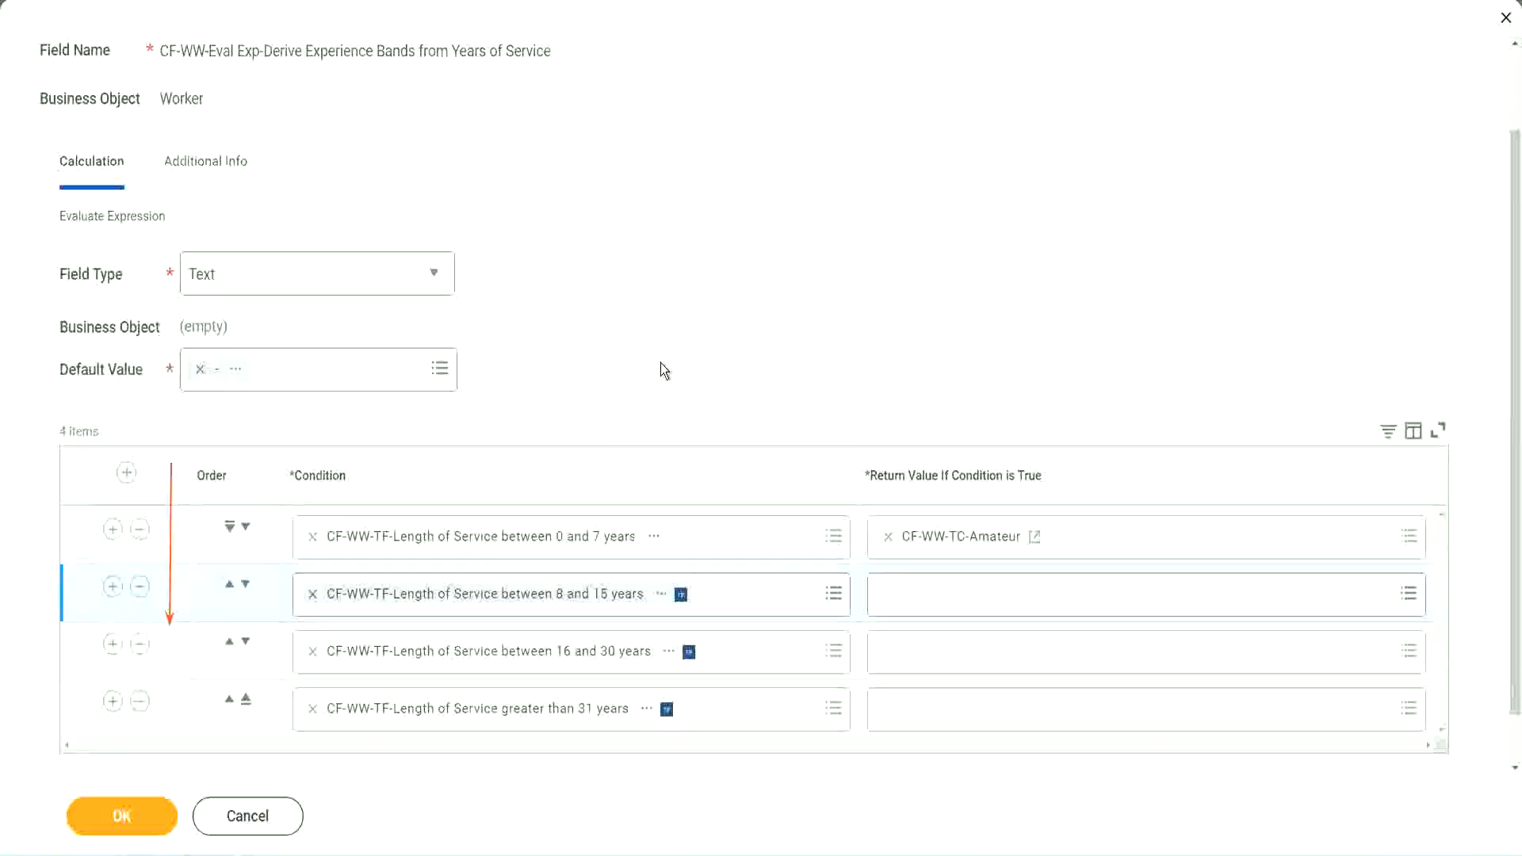
pyautogui.click(228, 592)
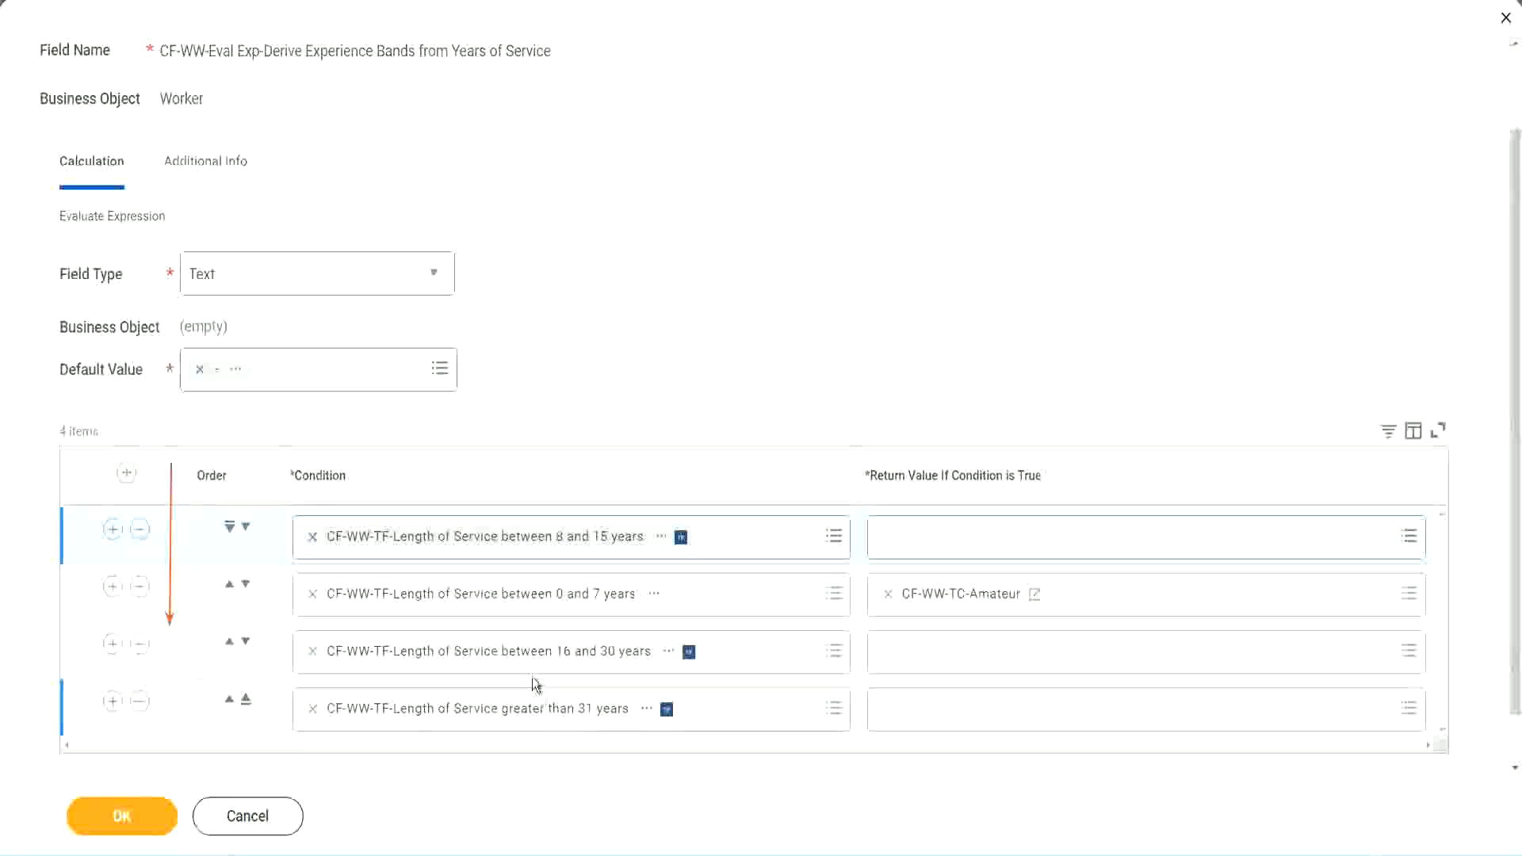
# Copy the CF-WW-TC-Amateur return value's text and start a new calculated field as the return value for the 8 and 15 years row.
pyautogui.rightClick(964, 607)
pyautogui.click(1004, 682)
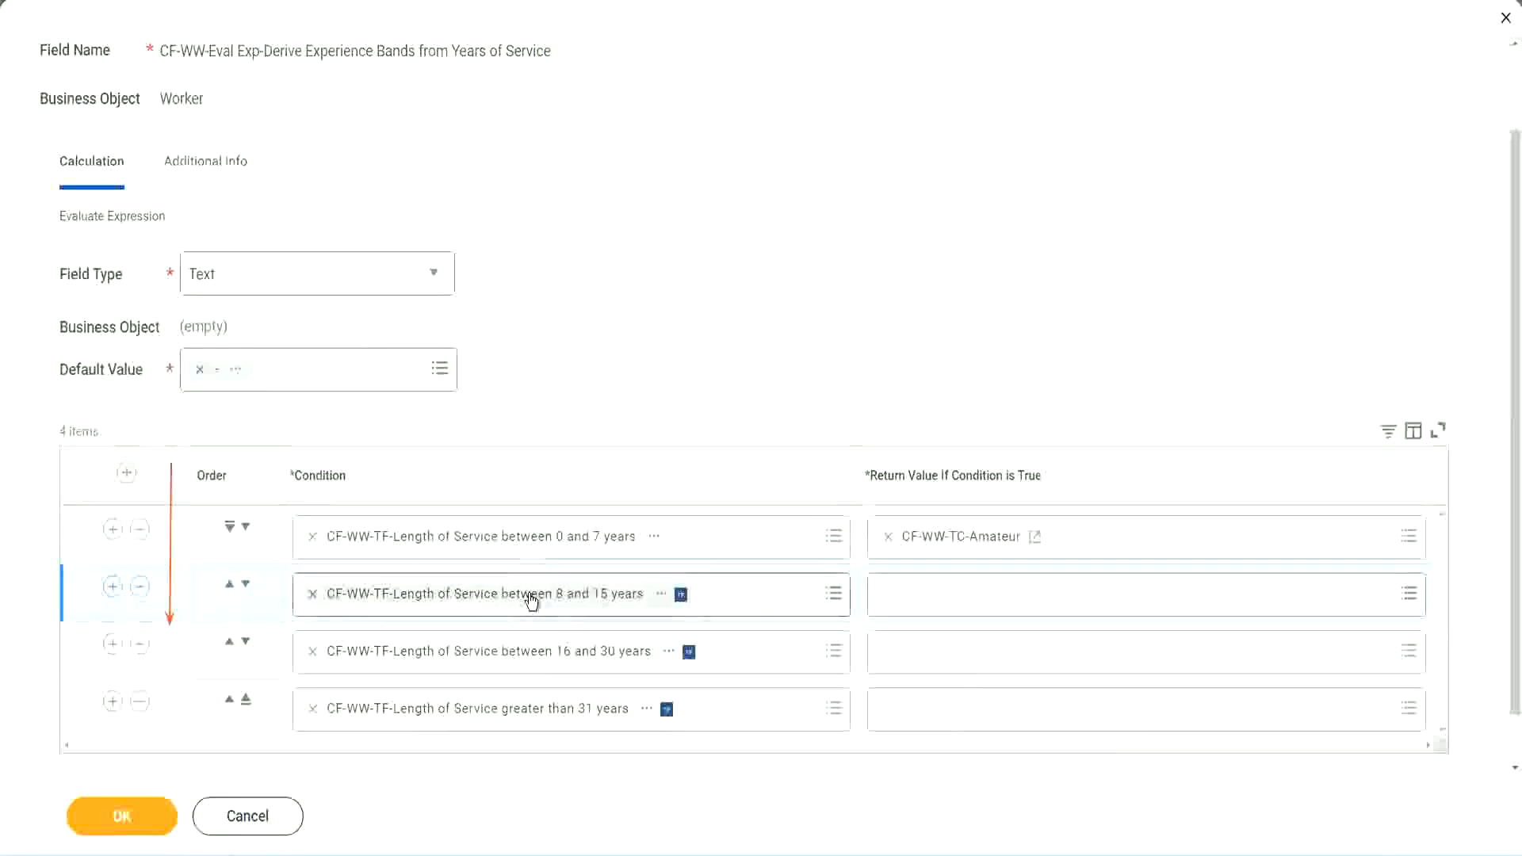
pyautogui.click(894, 596)
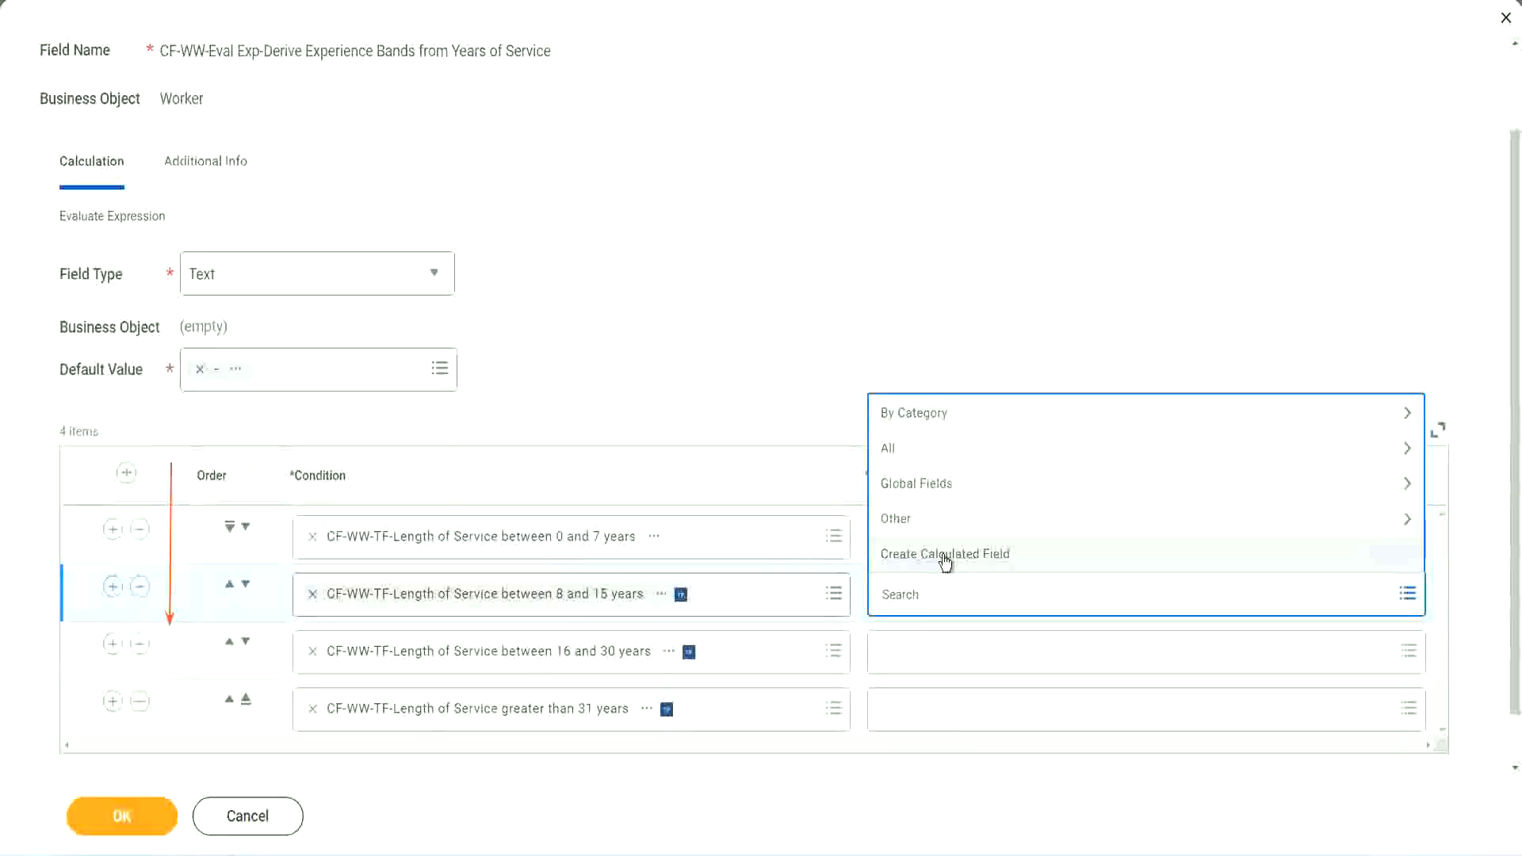
pyautogui.click(945, 555)
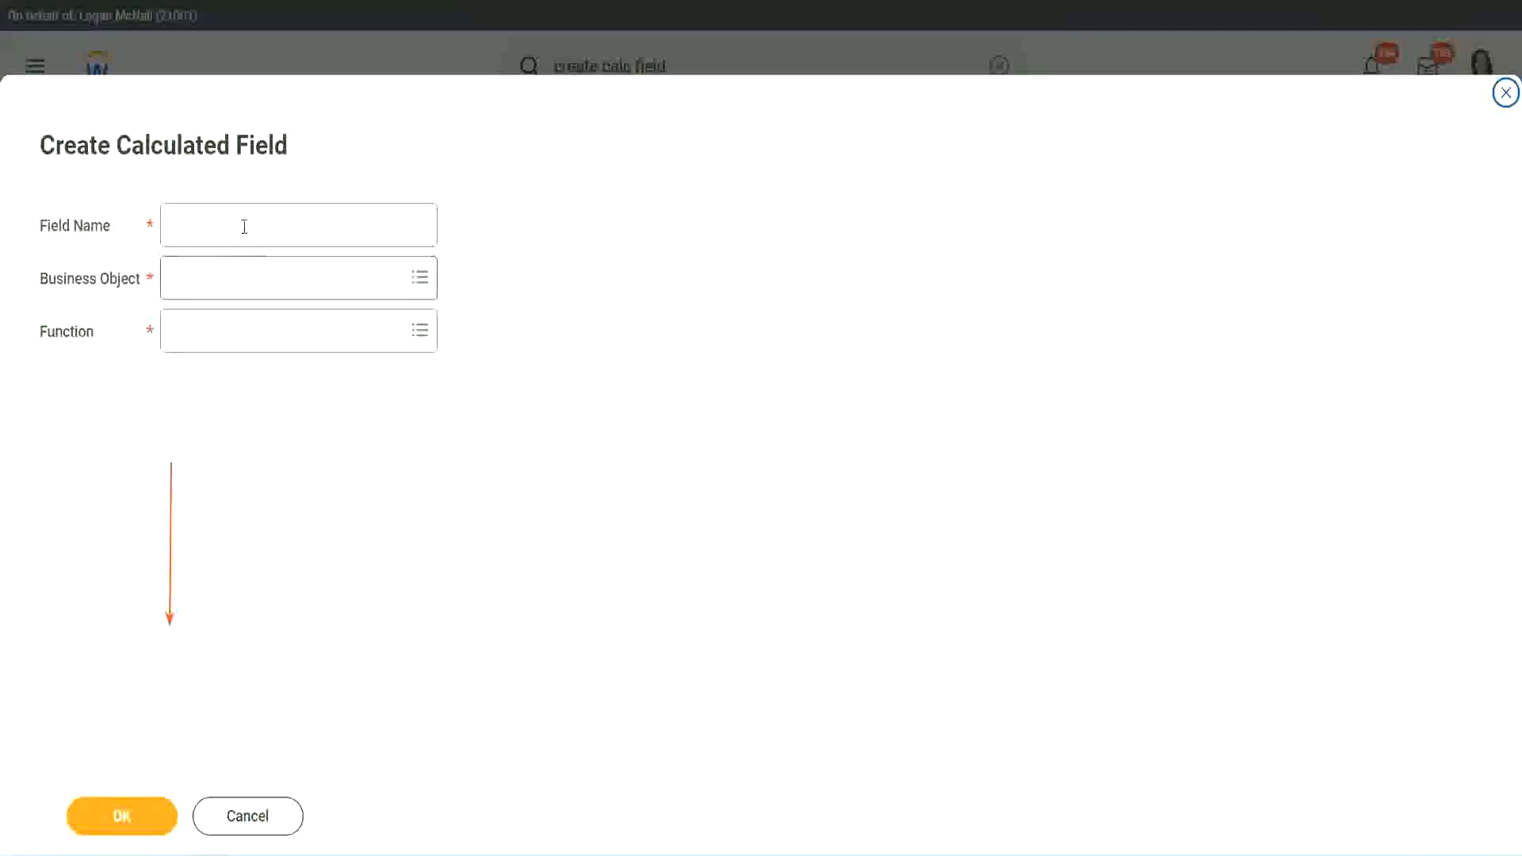
# Name the calculated field CF-WW-TC-Experienced, with business object Global and function Text Constant, and continue to its definition.
pyautogui.click(241, 224)
pyautogui.hotkey('ctrl', 'v')
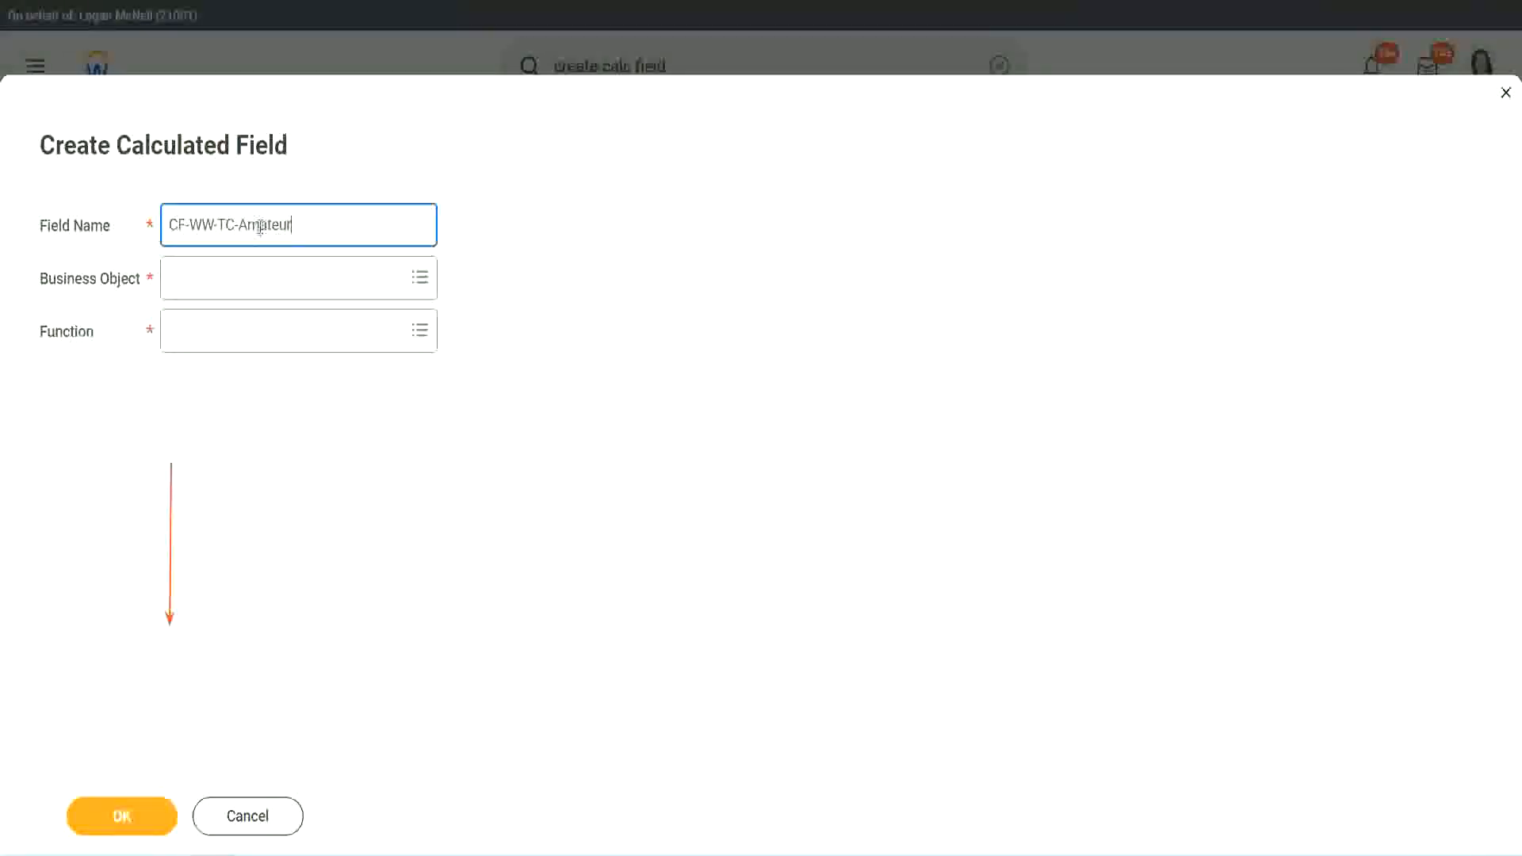
pyautogui.doubleClick(260, 227)
pyautogui.write('Experienced')
pyautogui.click(120, 817)
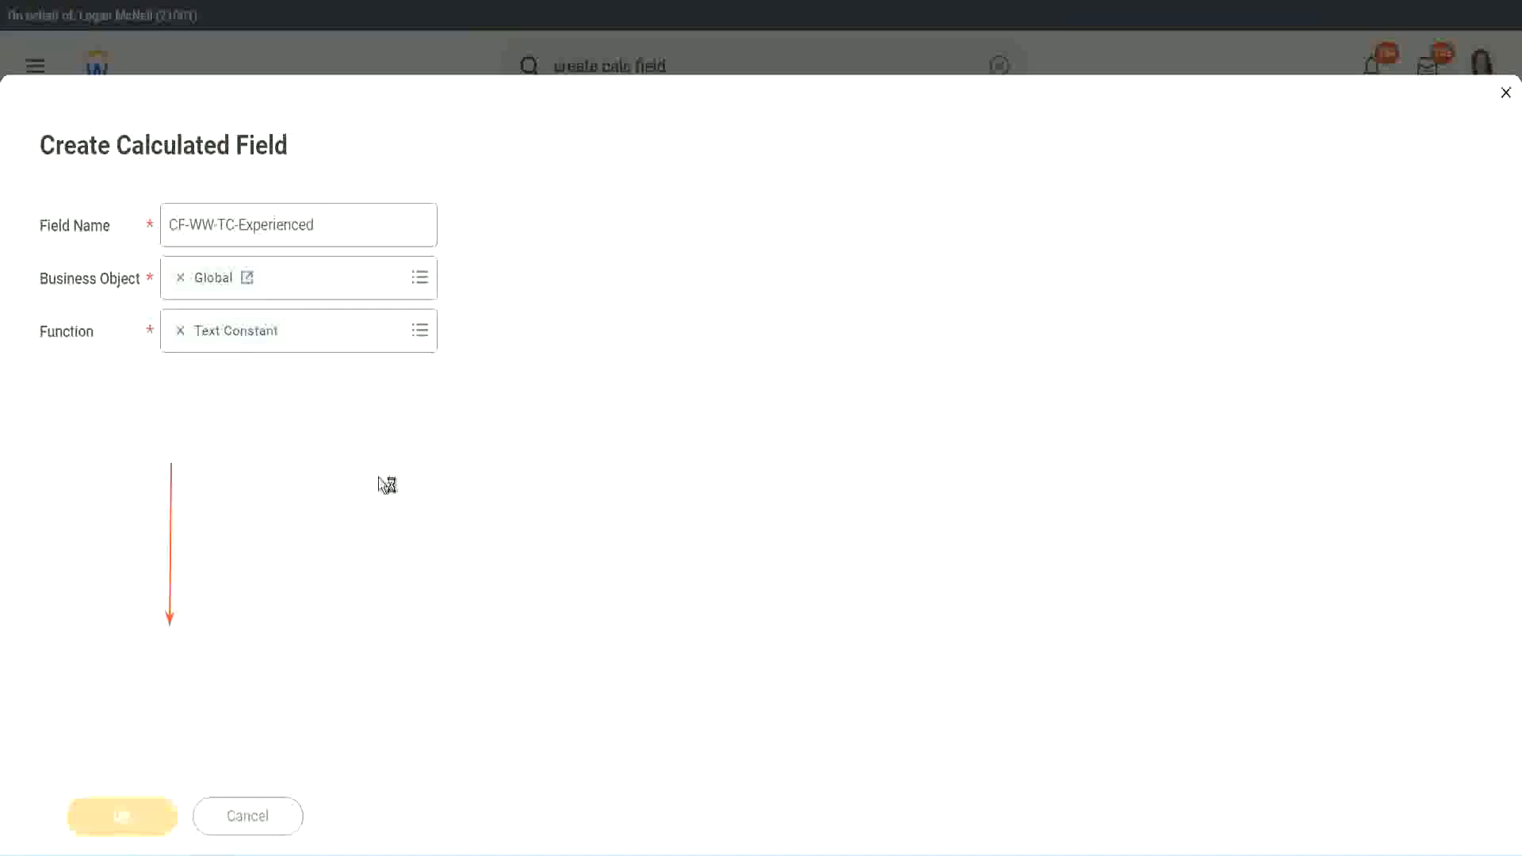
# Enter Experienced as the text constant and save the calculated field.
pyautogui.click(231, 448)
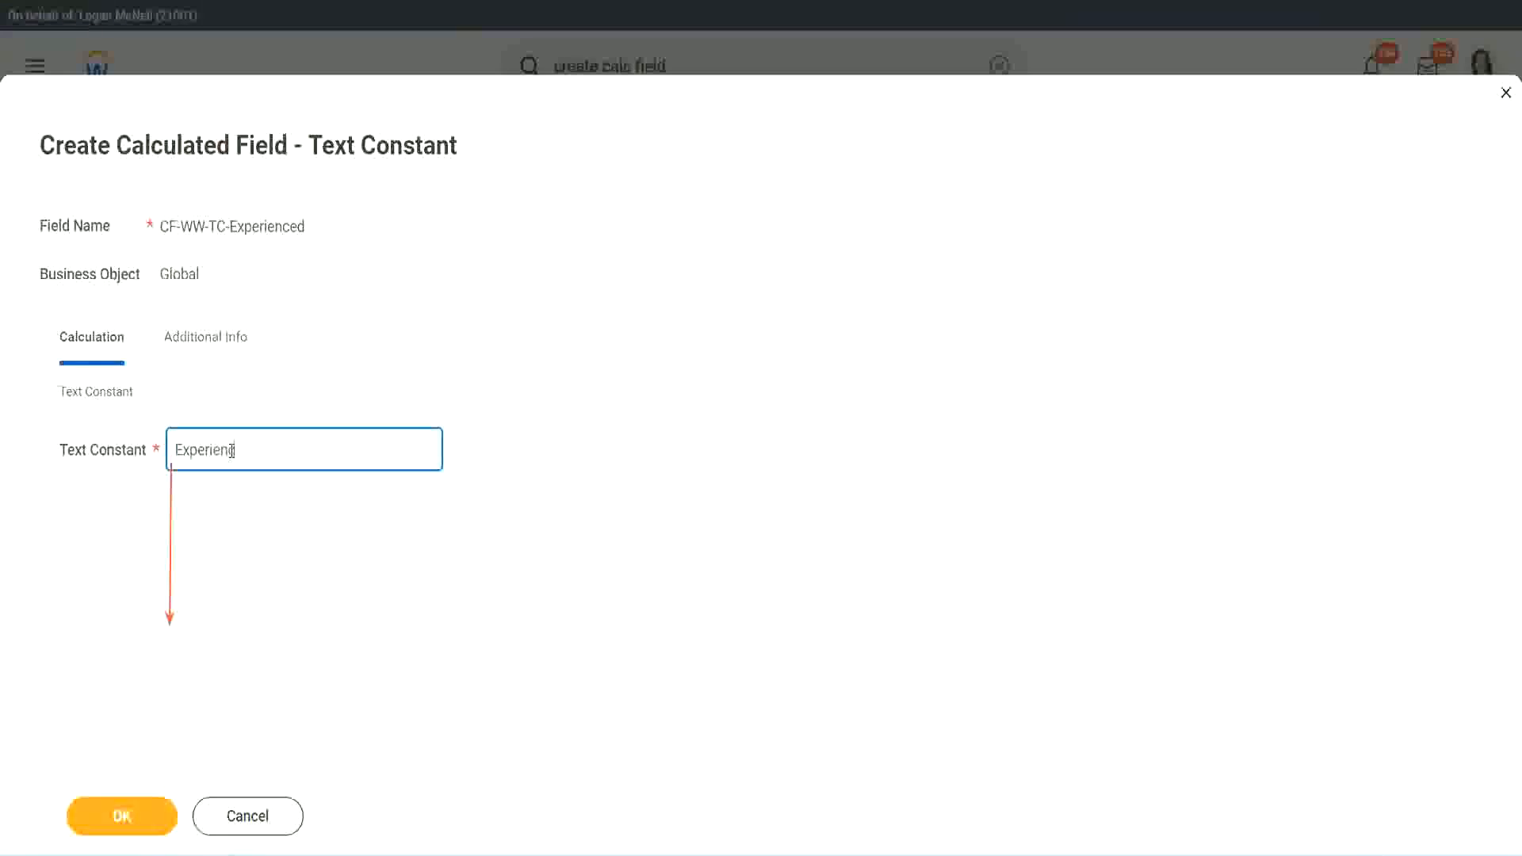
pyautogui.write('Experienced')
pyautogui.click(125, 815)
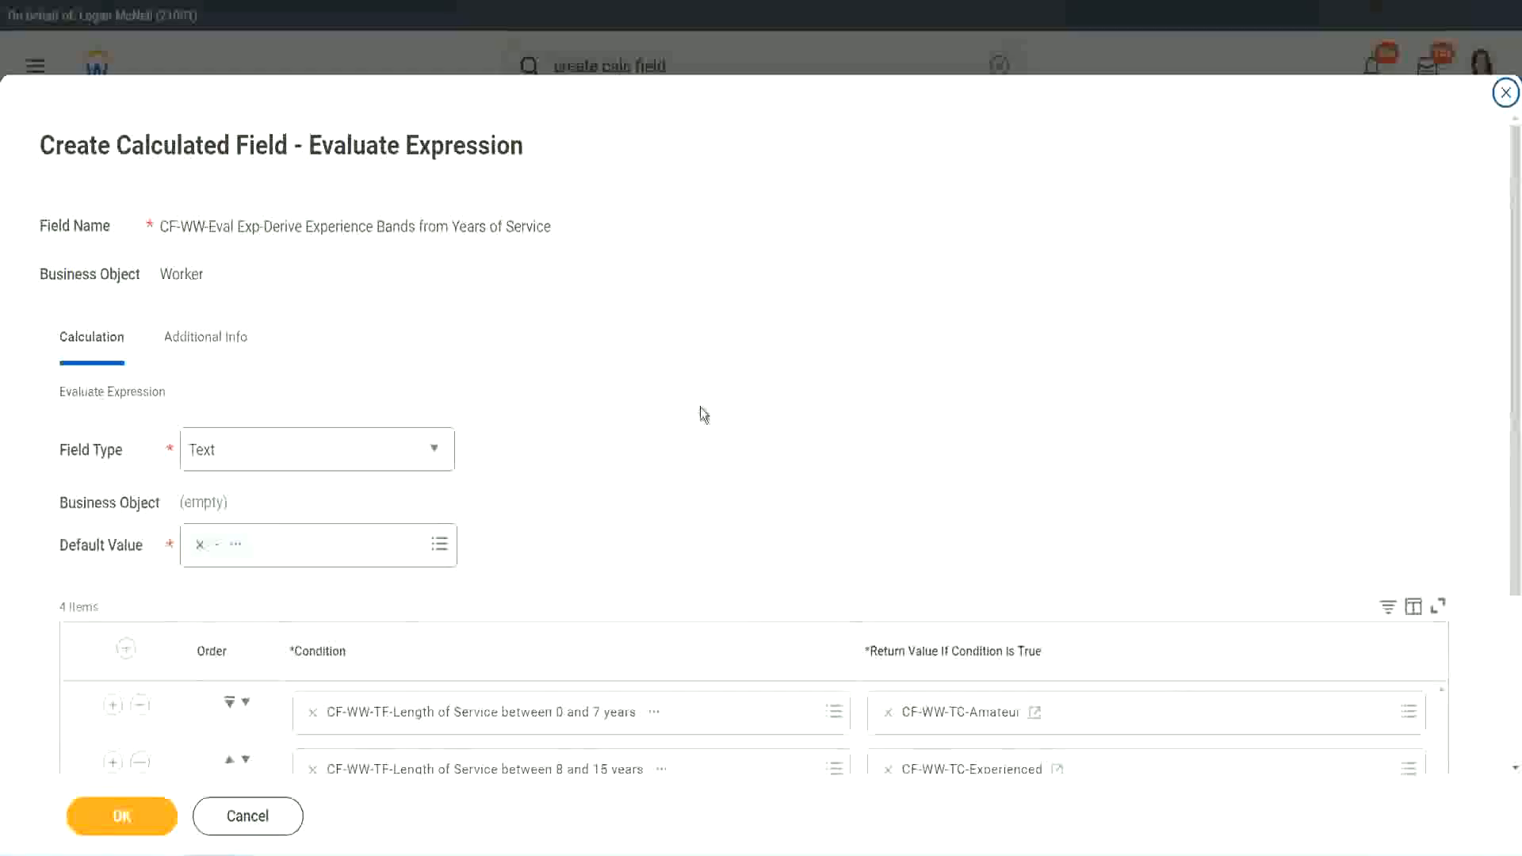
# Start a new calculated field as the return value for the 16 and 30 years row and enter the copied name CF-WW-TC-Amateur.
pyautogui.scroll(-2, 701, 407)
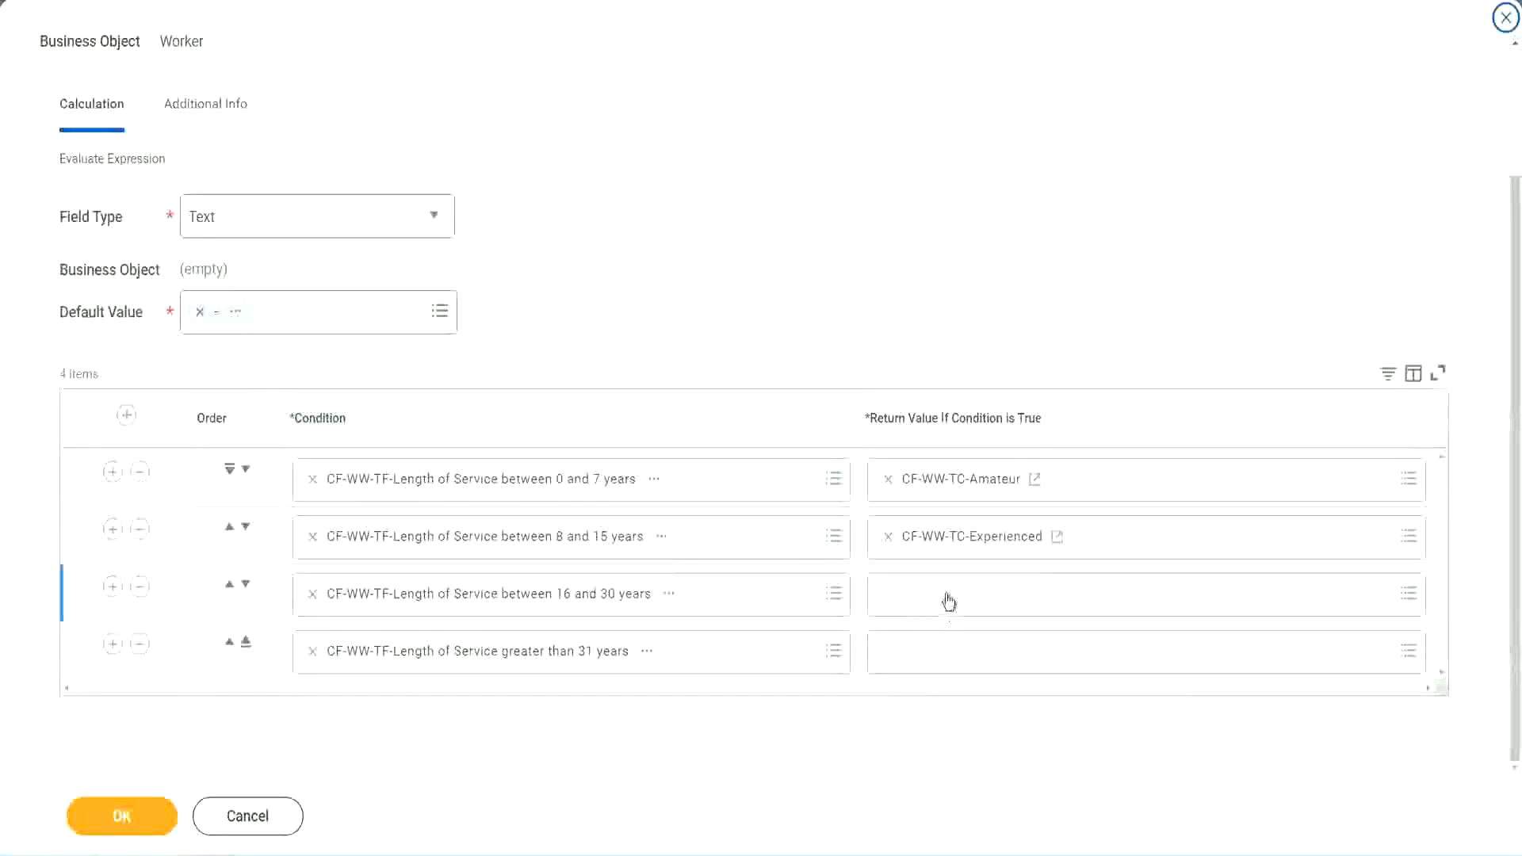
pyautogui.click(949, 593)
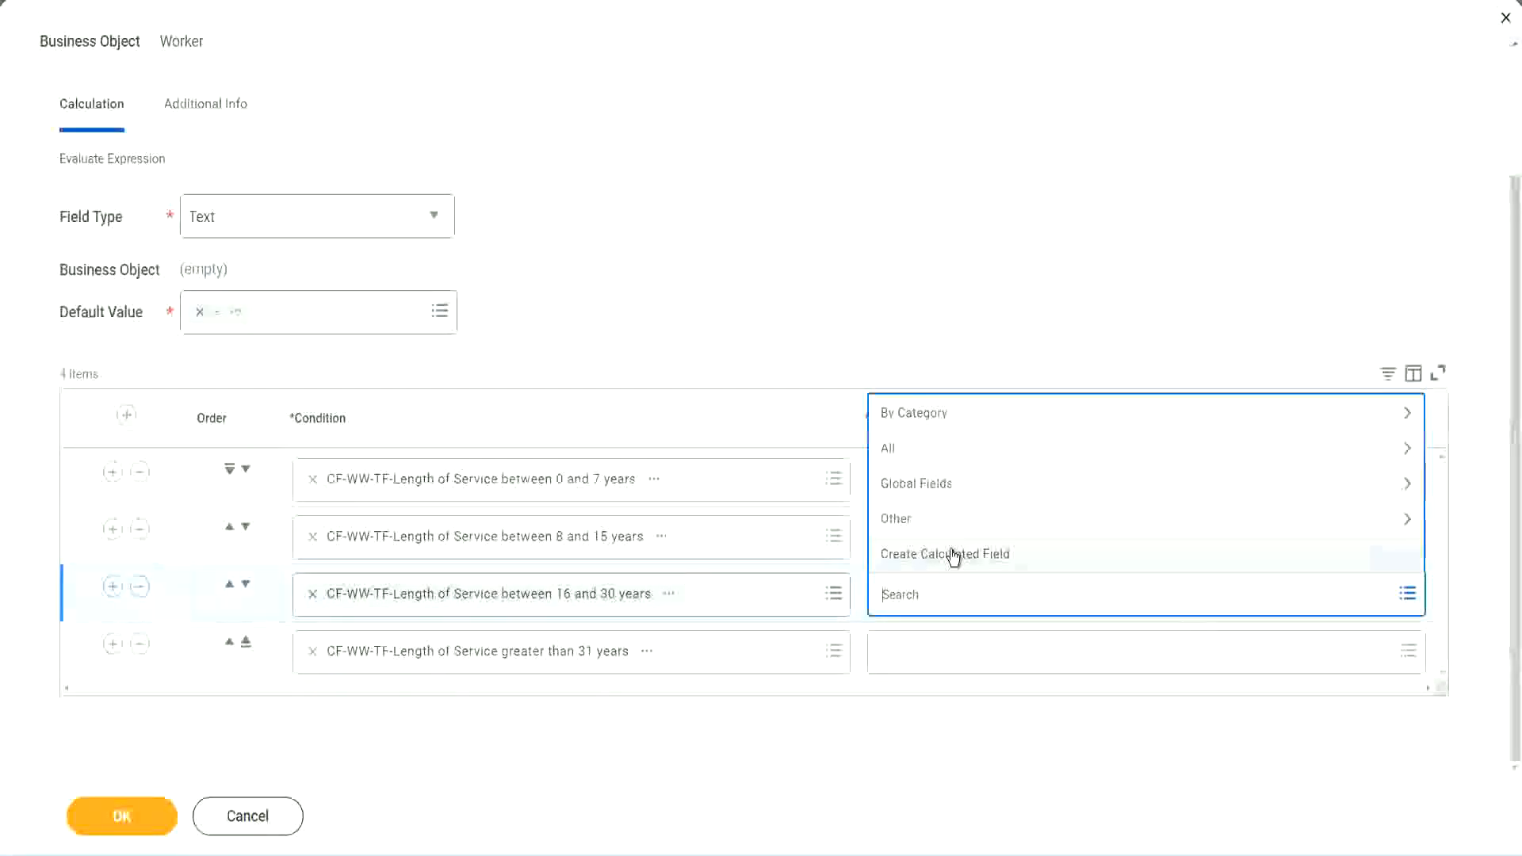
pyautogui.click(953, 556)
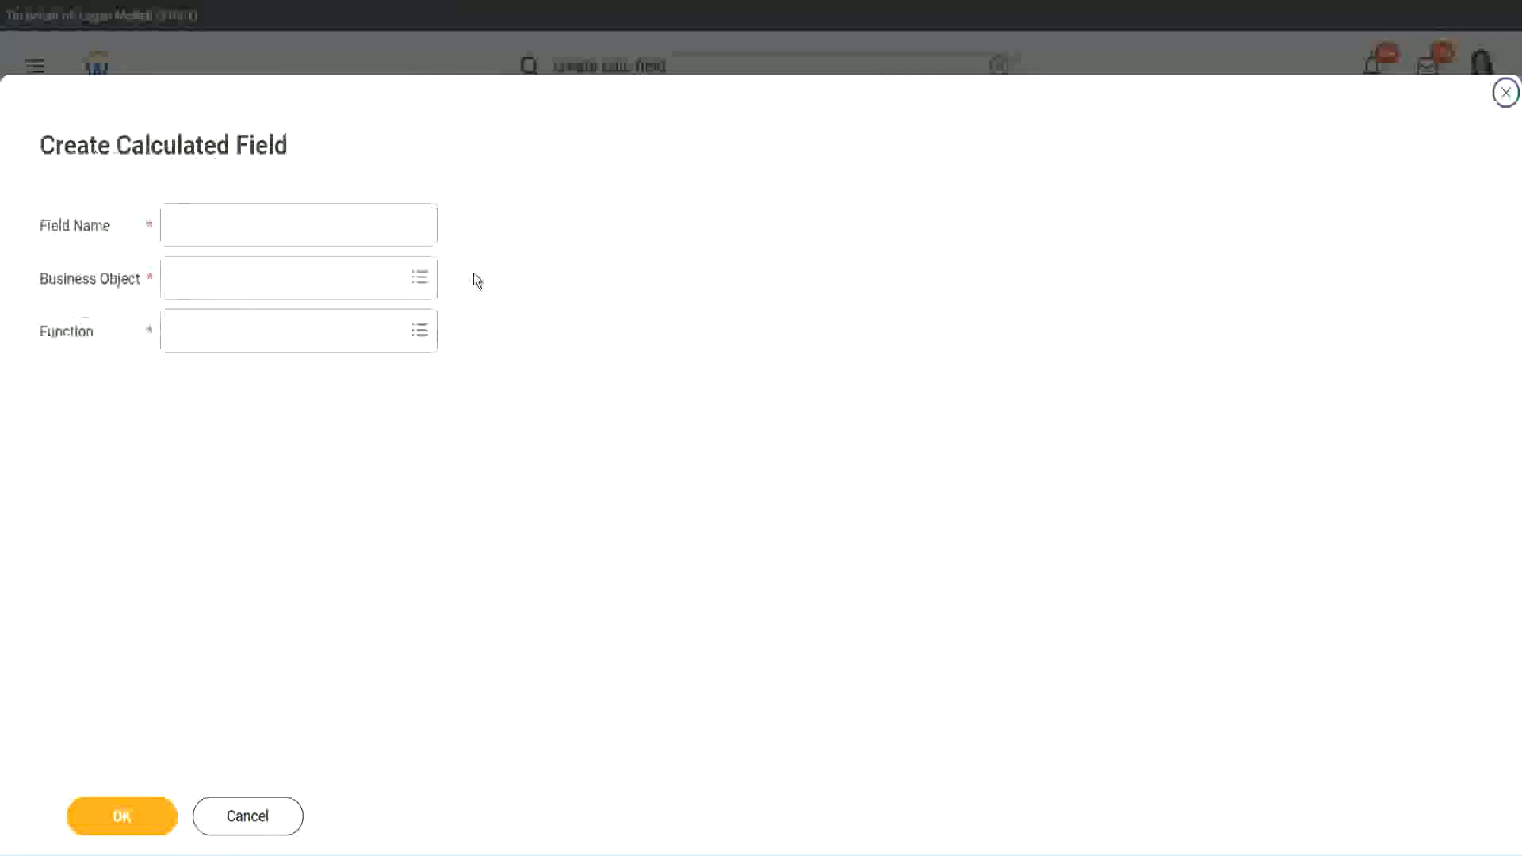
pyautogui.click(322, 224)
pyautogui.write('ZZ-WW-TC-Amount')
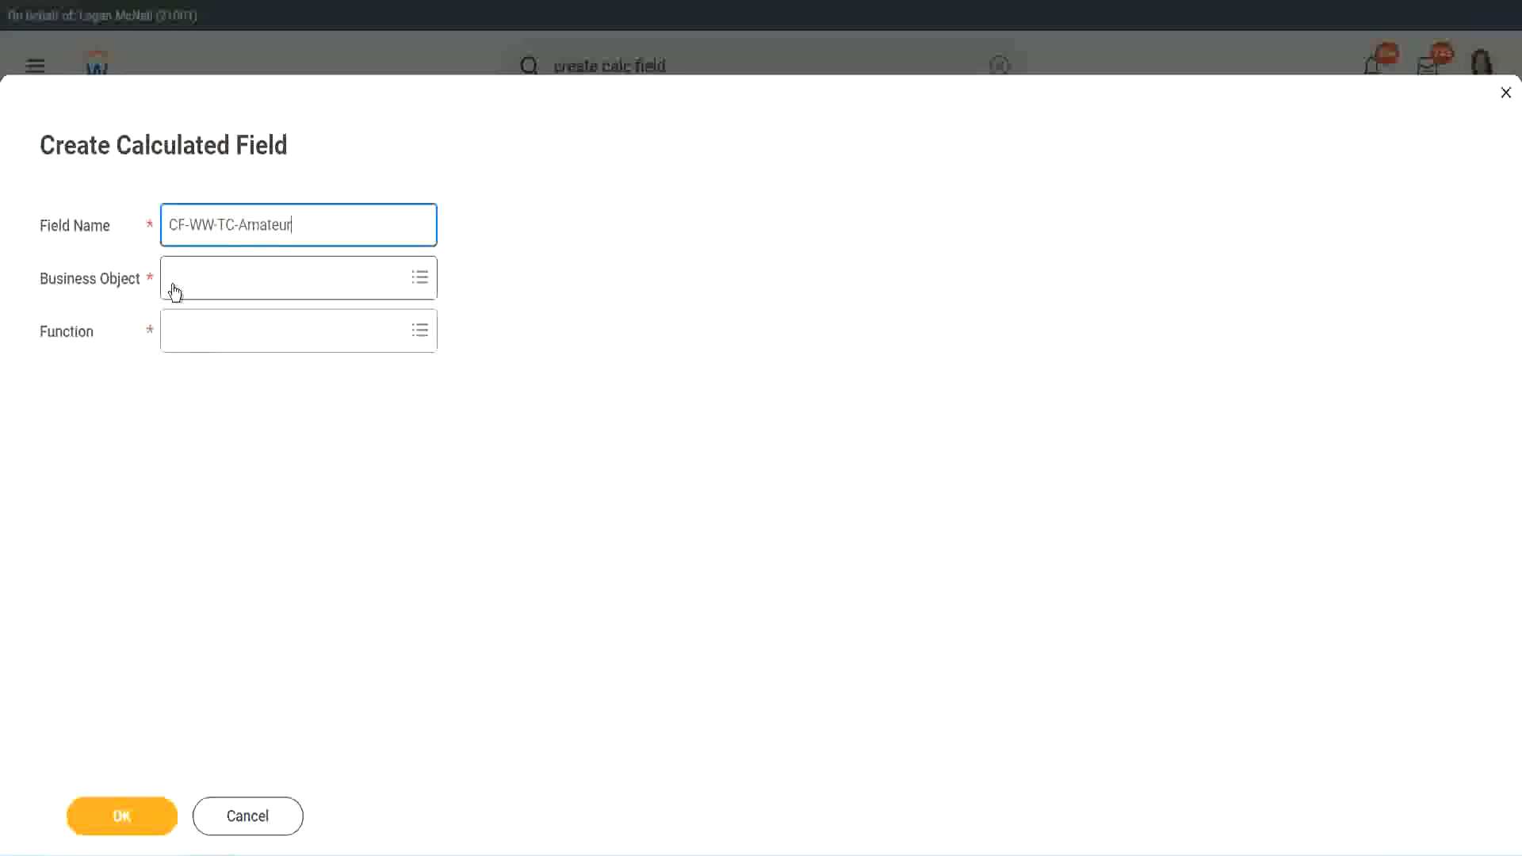
# Set the new calculated field's business object to Global.
pyautogui.click(175, 279)
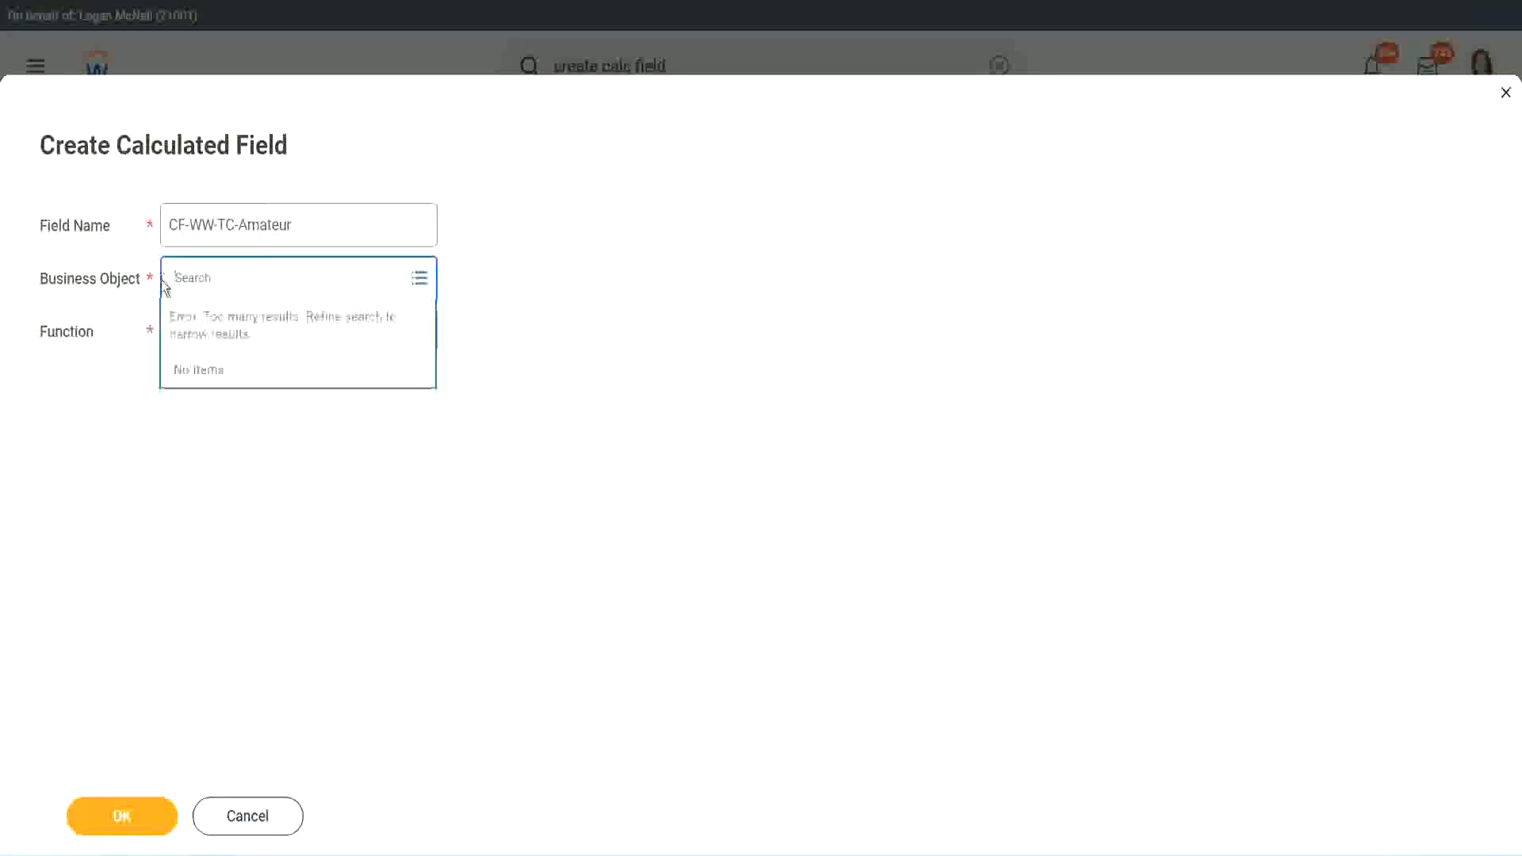
pyautogui.write('global')
pyautogui.press('Return')
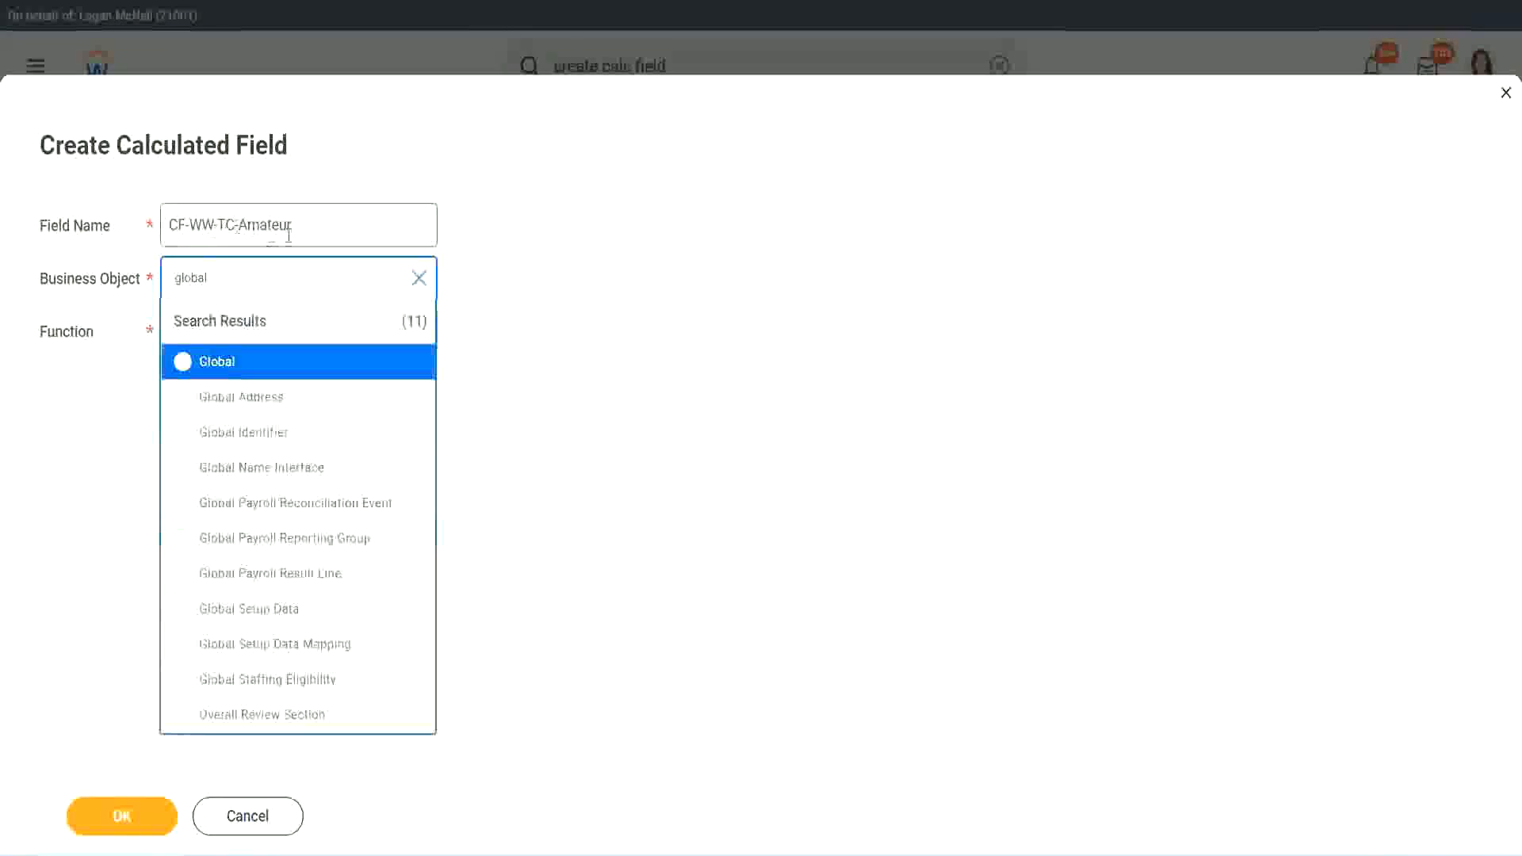
pyautogui.click(214, 367)
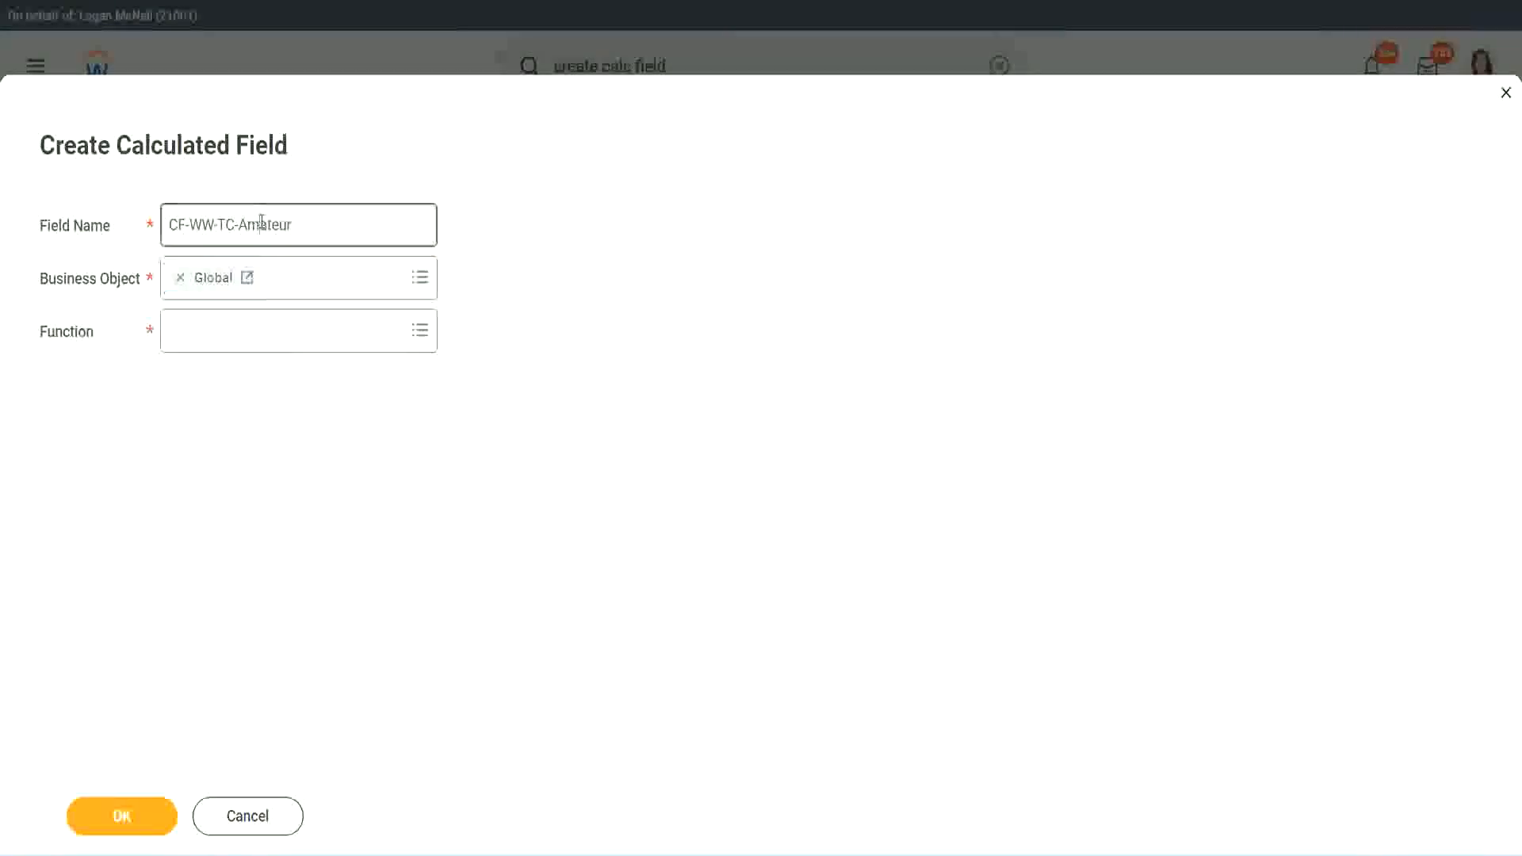
# Change the field name to CF-WW-TC-Senior, set the function to Text Constant and continue to its definition.
pyautogui.doubleClick(280, 223)
pyautogui.write('Senior')
pyautogui.click(242, 348)
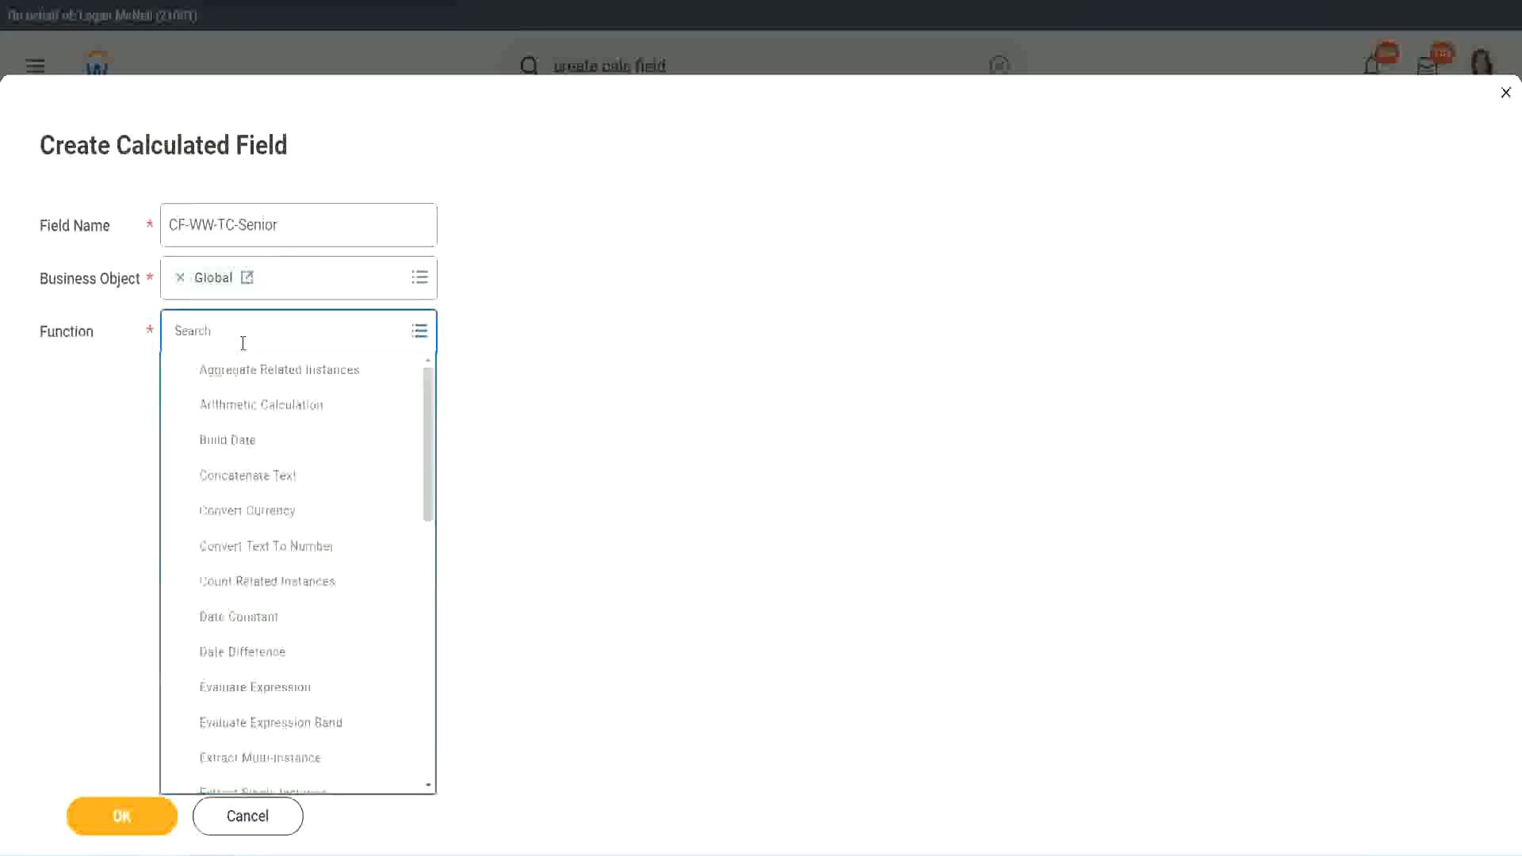
pyautogui.write('tc')
pyautogui.click(238, 411)
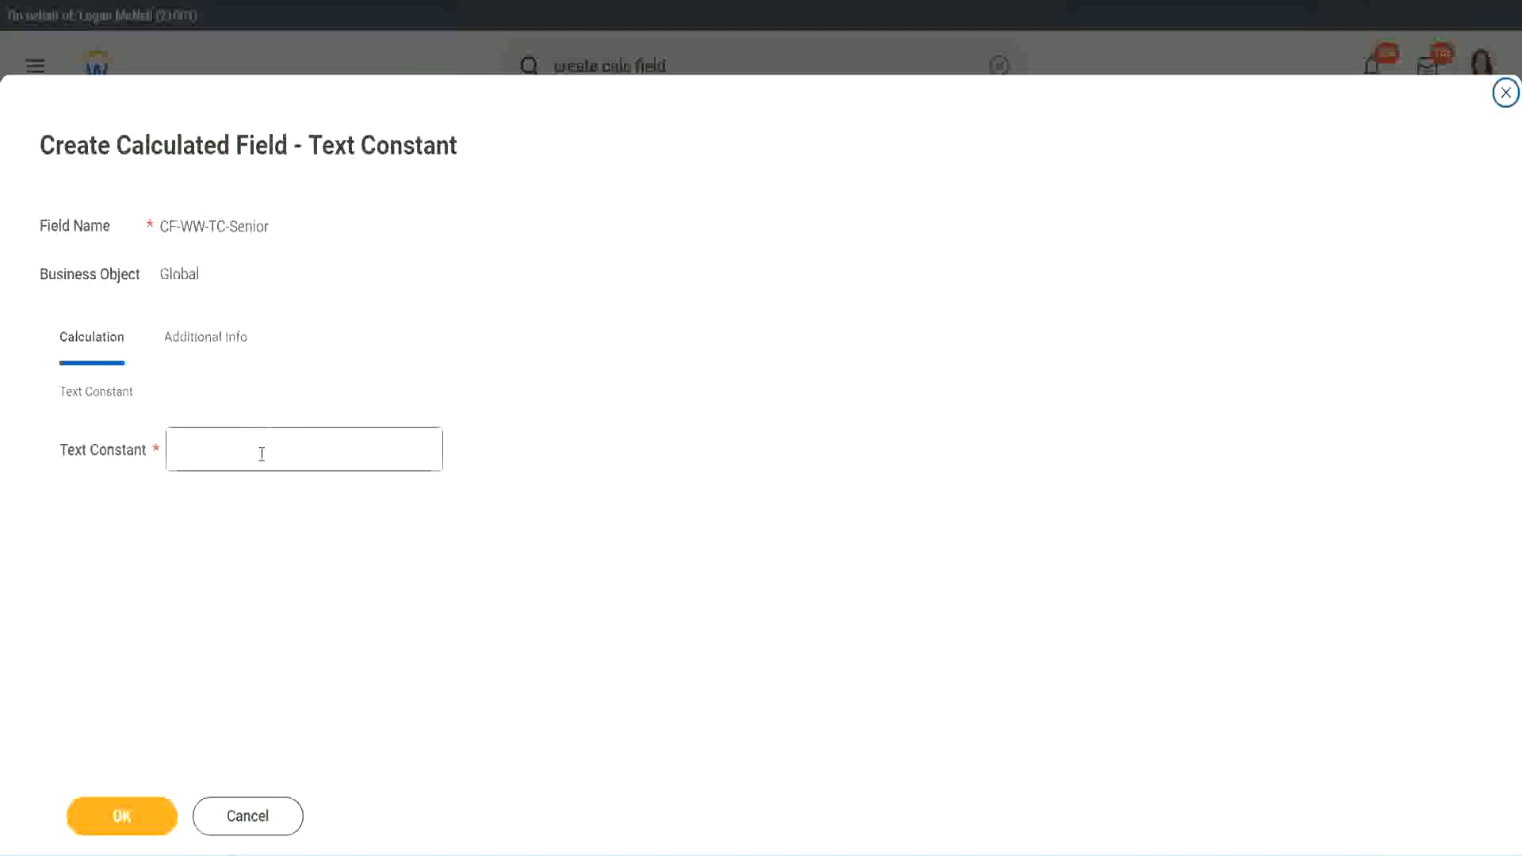
# Enter Senior as the text constant and save the calculated field.
pyautogui.click(257, 446)
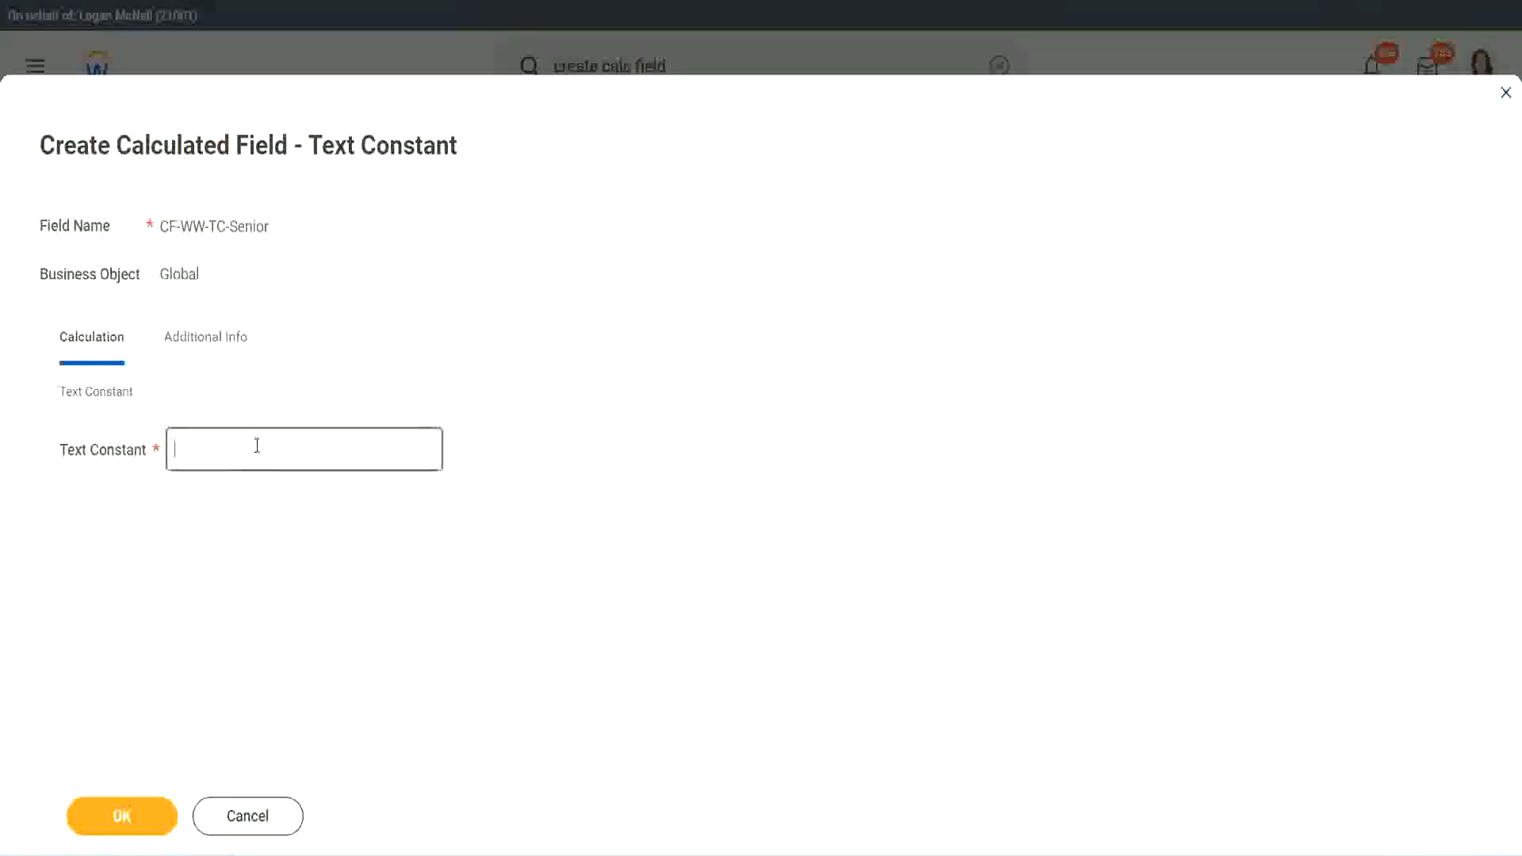
pyautogui.write('Senior')
pyautogui.click(151, 829)
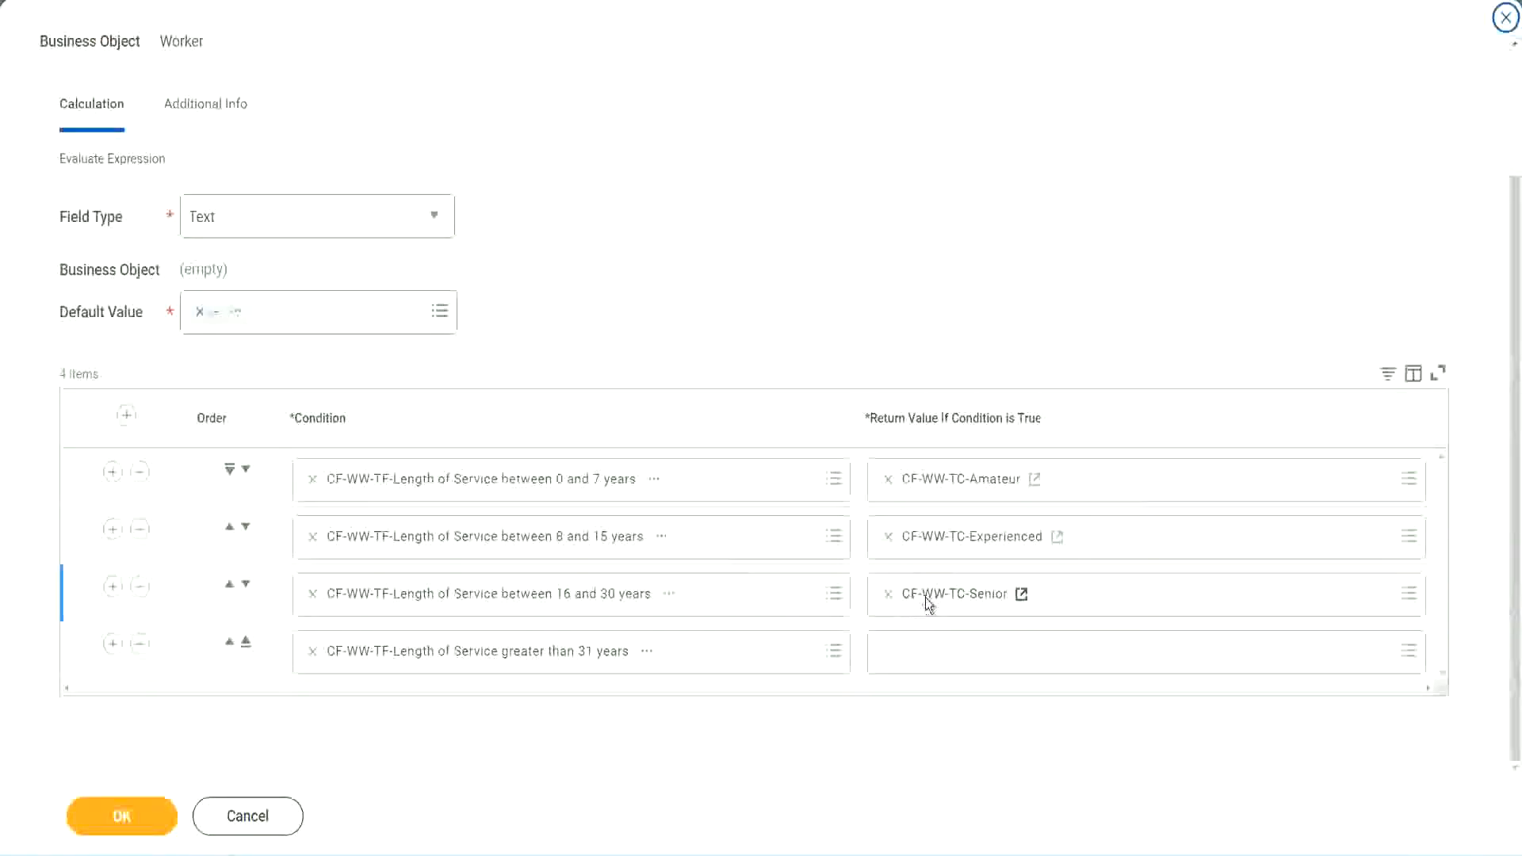
# Copy the name CF-WW-TC-Senior and start a new calculated field as the return value for the greater than 31 years row.
pyautogui.rightClick(925, 600)
pyautogui.click(964, 687)
pyautogui.click(928, 663)
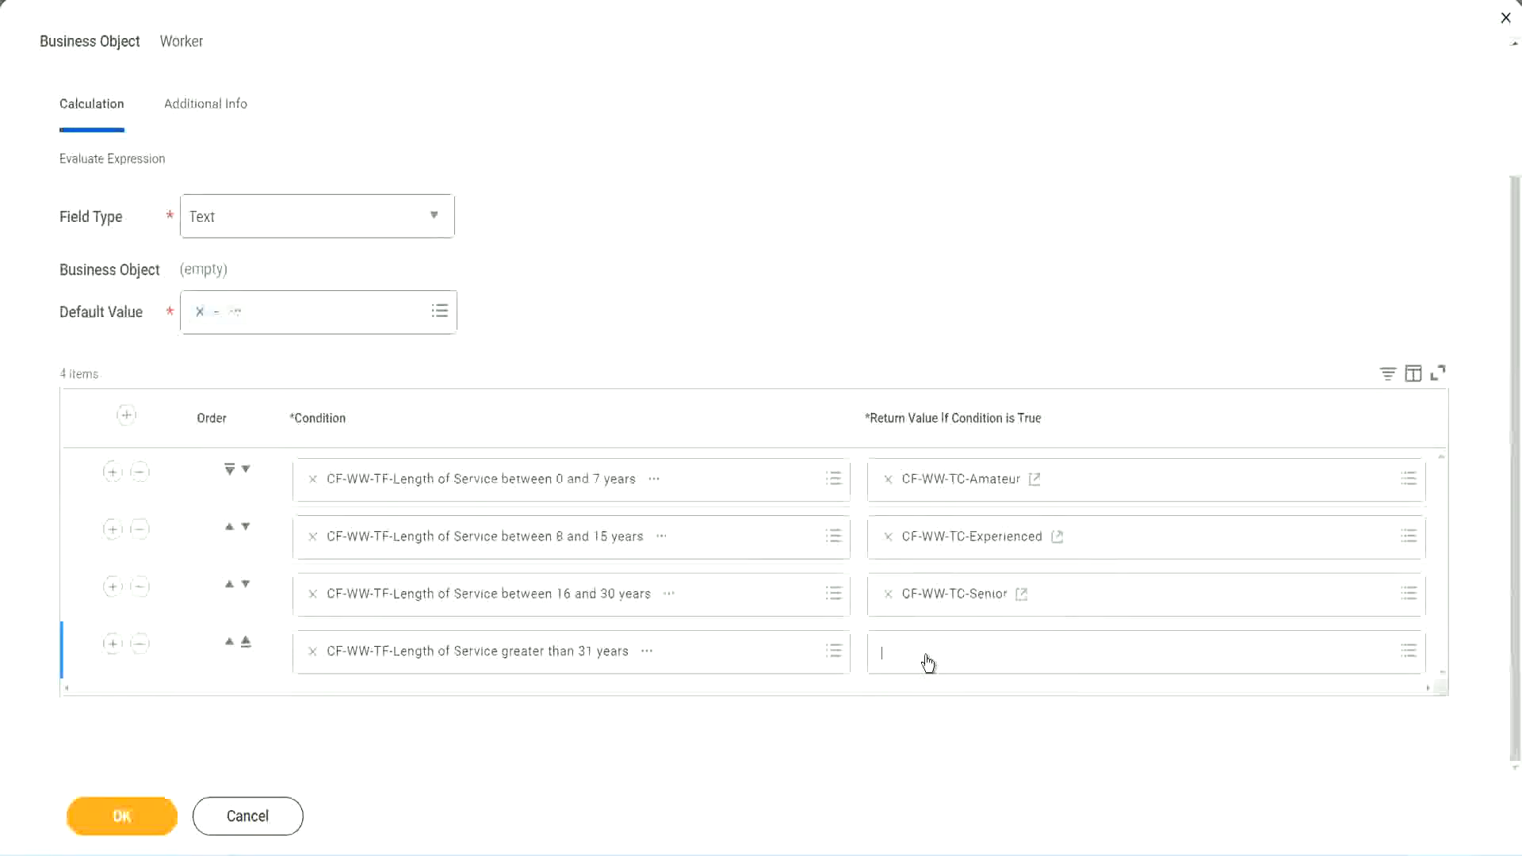
pyautogui.click(942, 615)
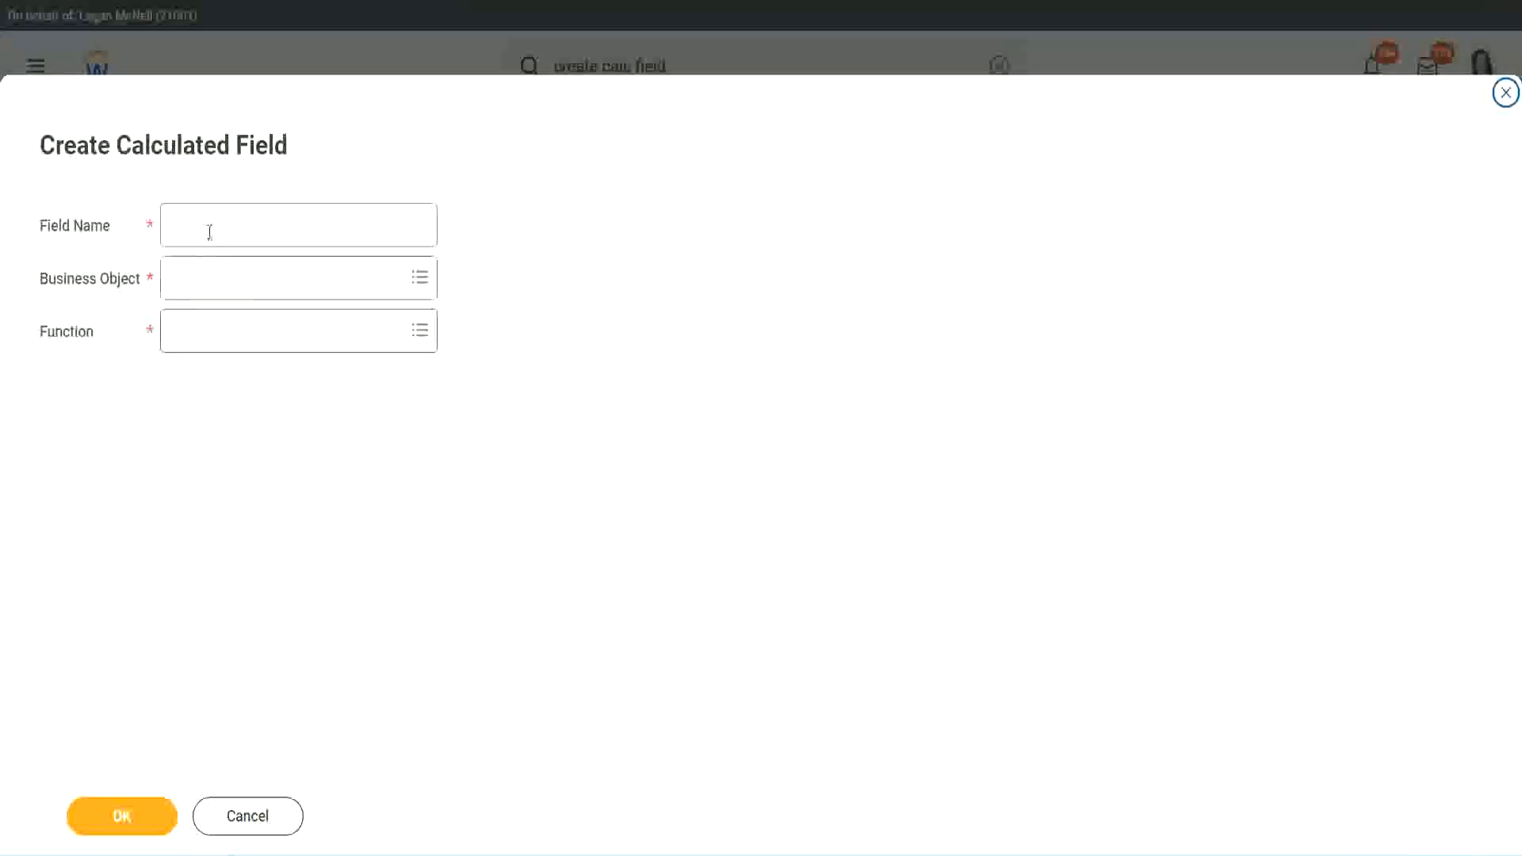
# Enter the copied name for the new calculated field and change it to CF-WW-TC-Legend.
pyautogui.click(211, 231)
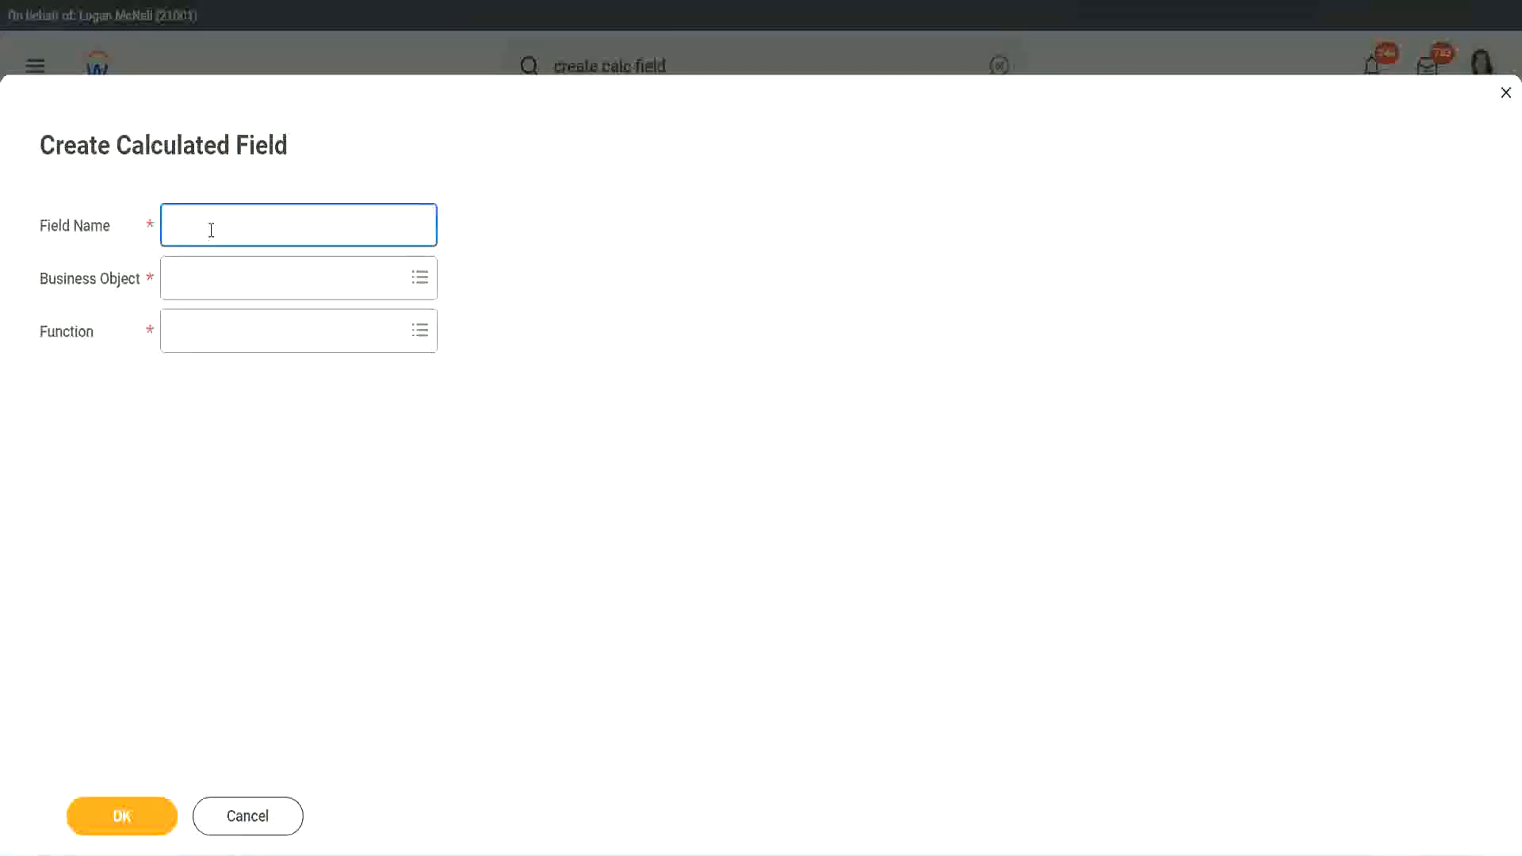
pyautogui.hotkey('ctrl', 'v')
pyautogui.click(211, 230)
pyautogui.press('Delete')
pyautogui.write('-')
pyautogui.doubleClick(258, 225)
pyautogui.write('Le')
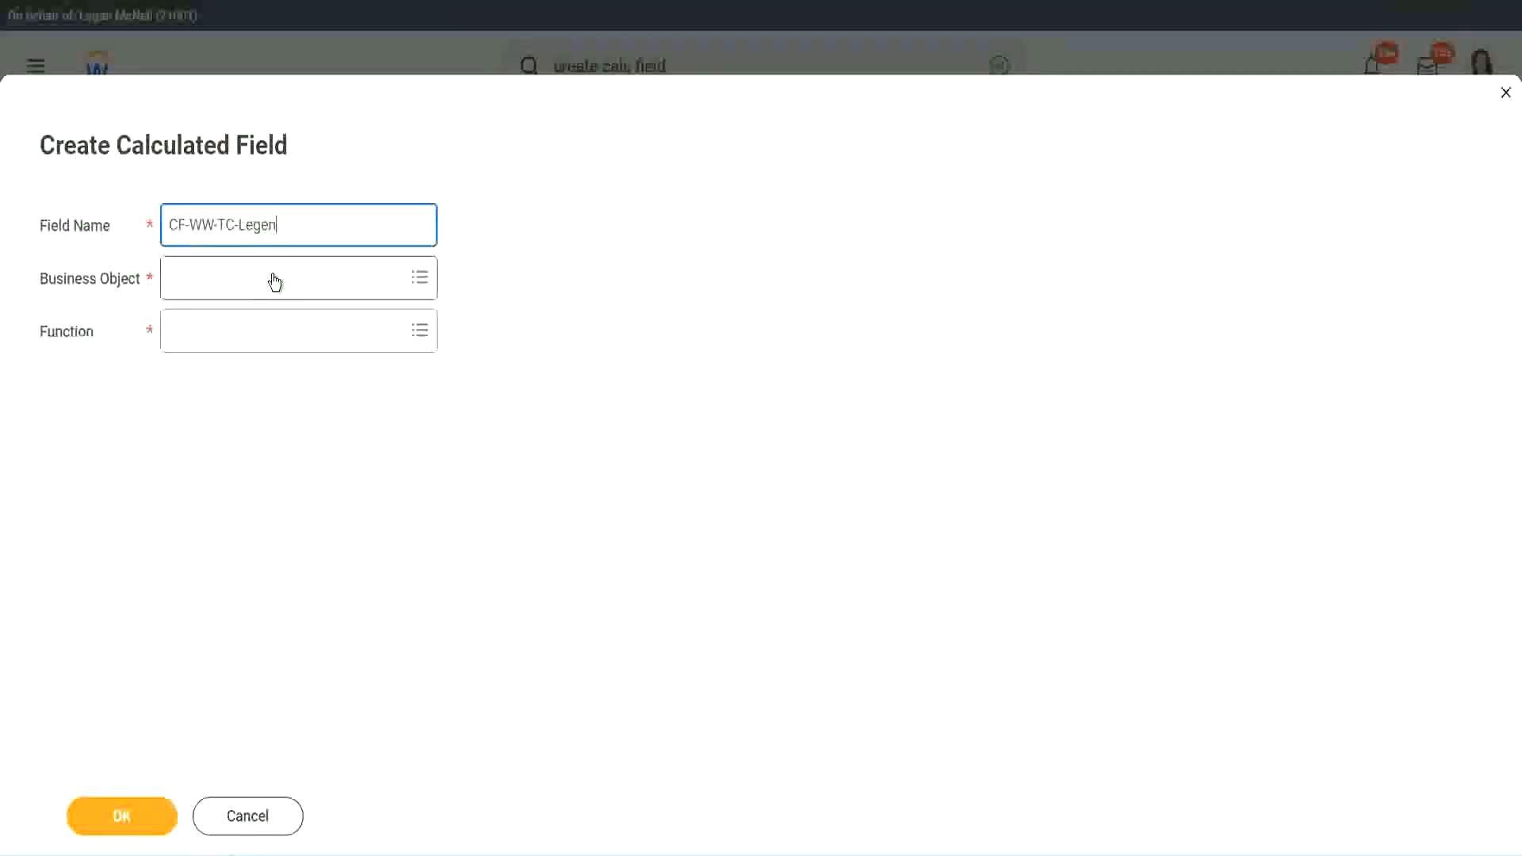
# Set the business object to Global and the function to Text Constant, and continue to the field's definition.
pyautogui.click(214, 289)
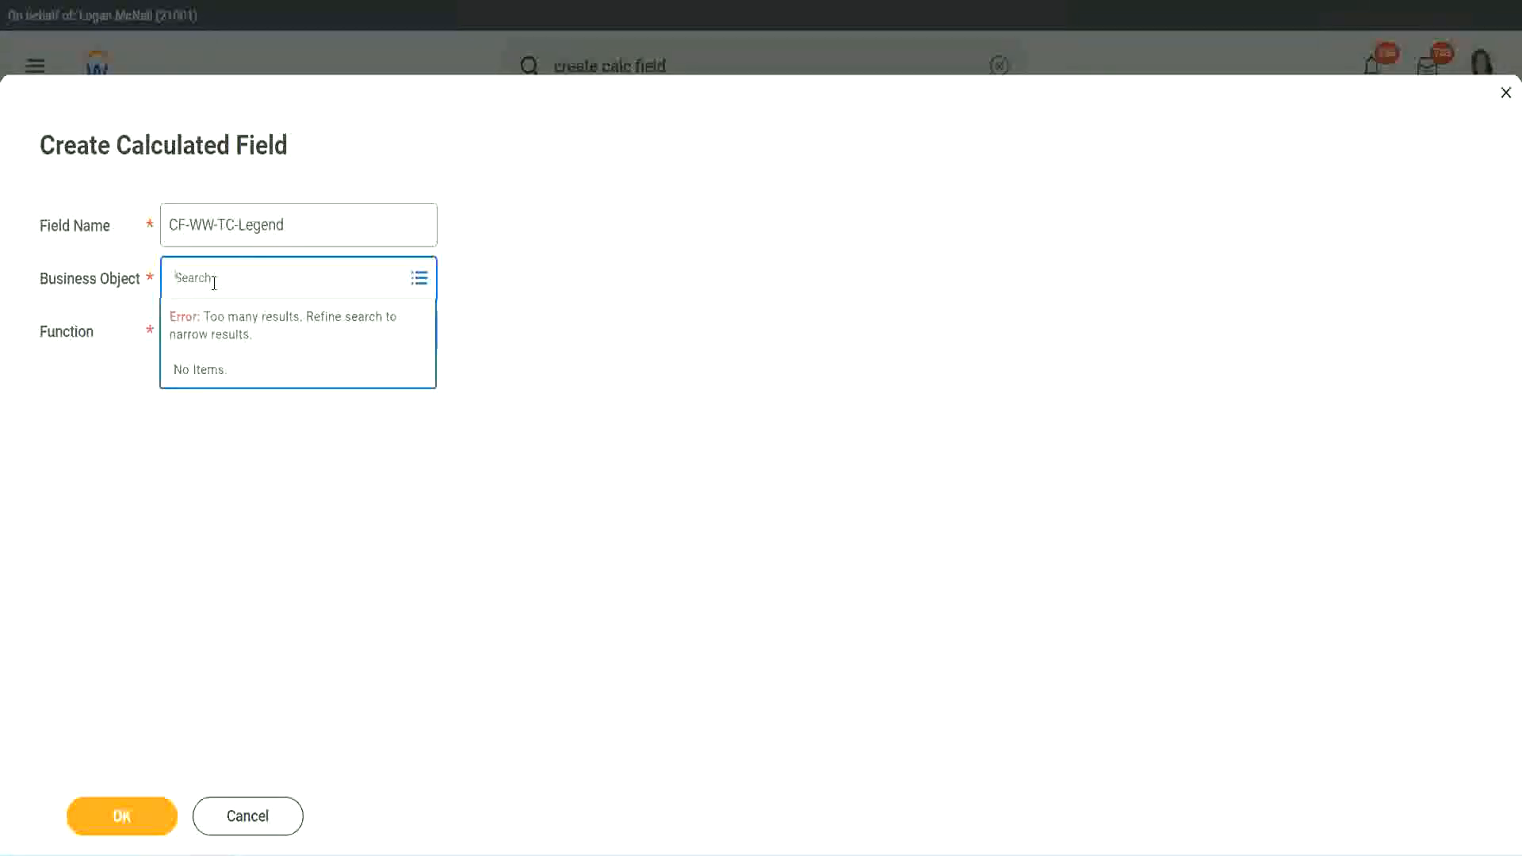
pyautogui.write('Global')
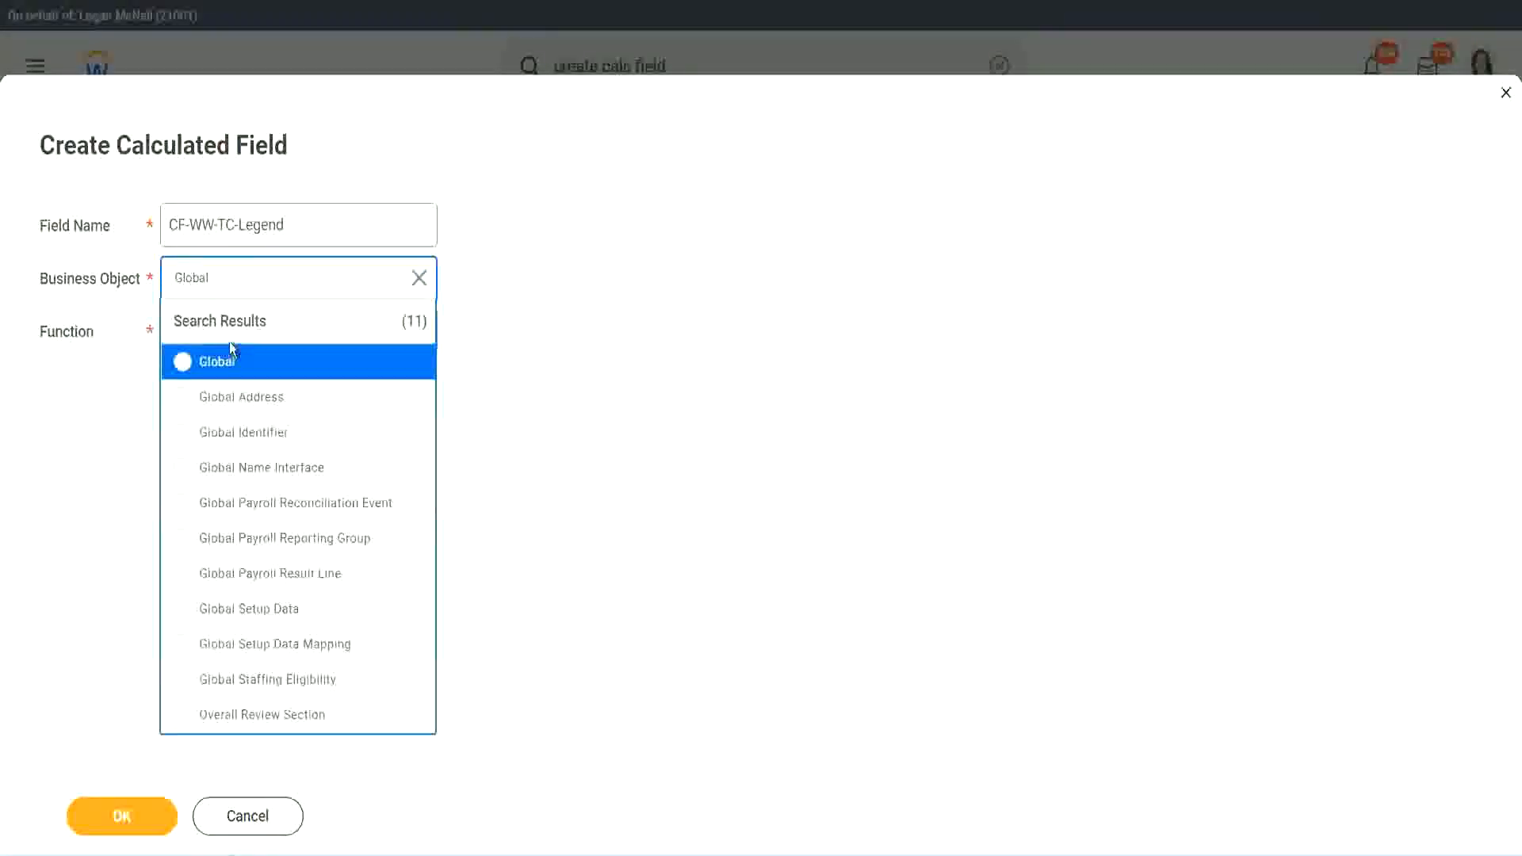
pyautogui.click(223, 361)
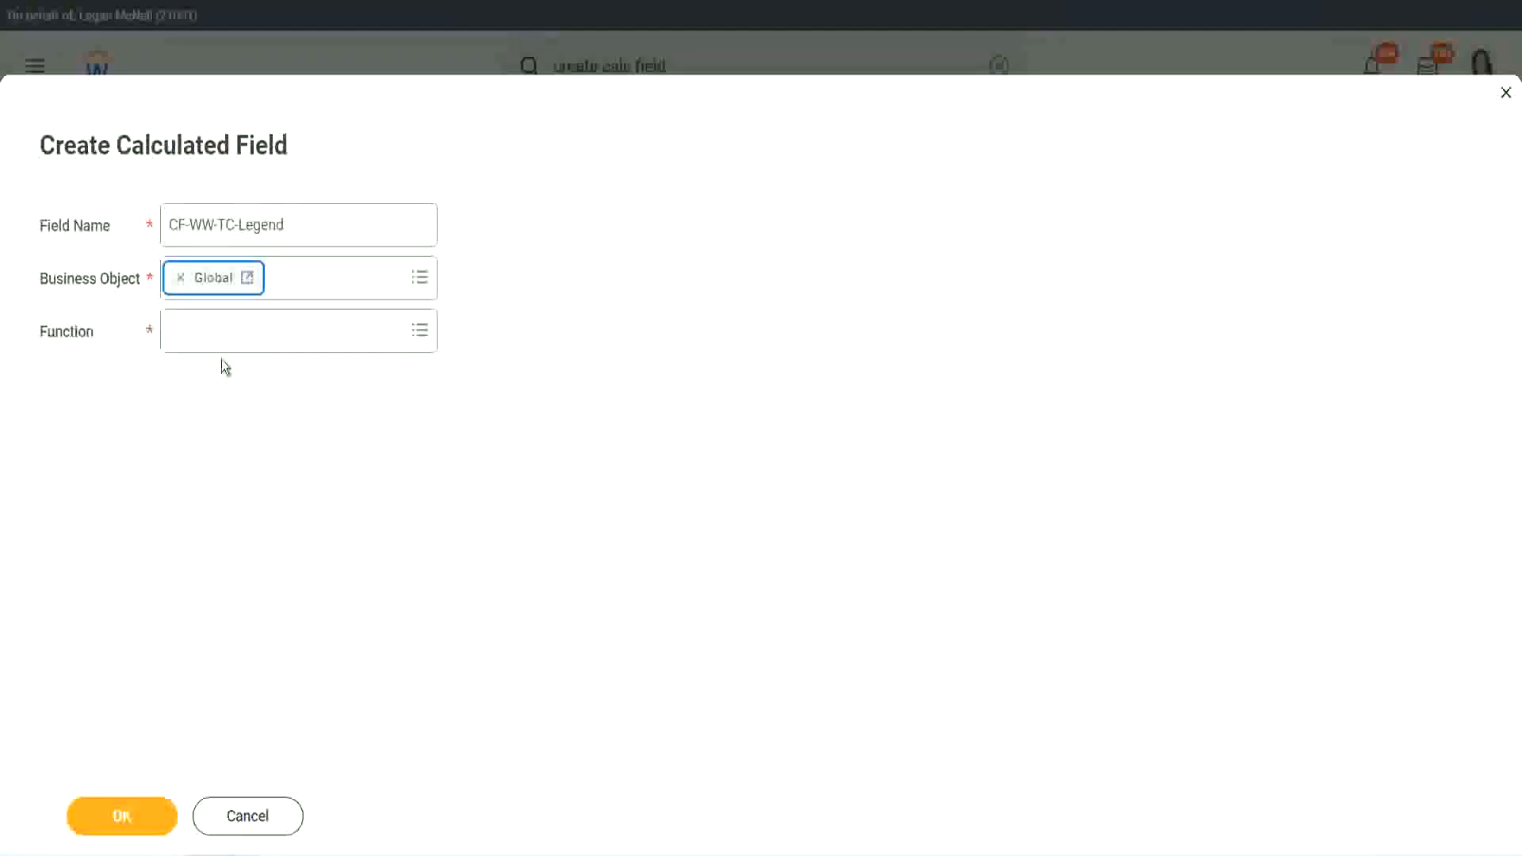
pyautogui.click(219, 327)
pyautogui.write('tc')
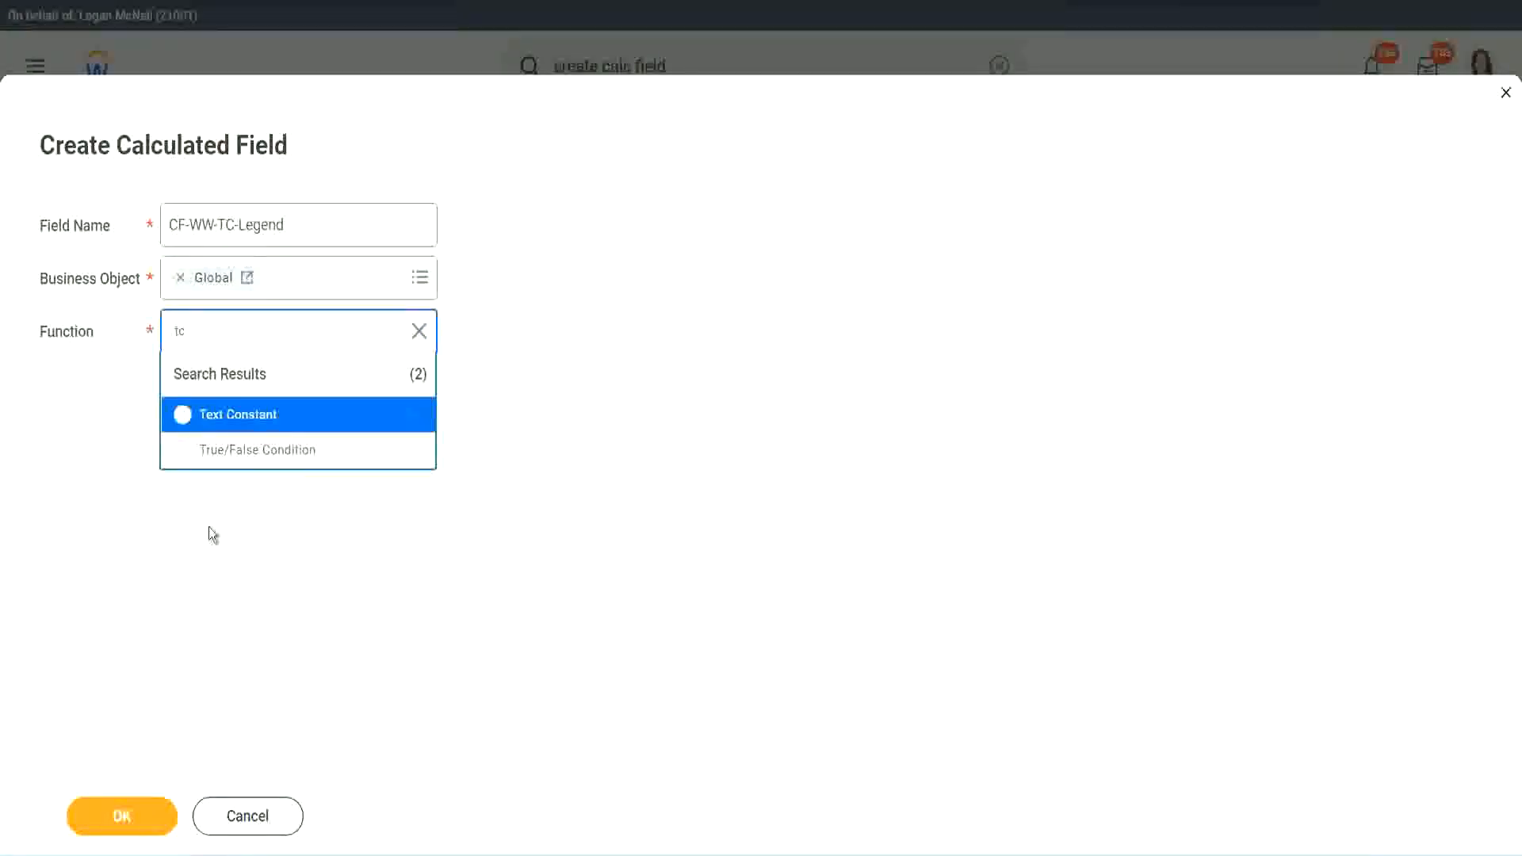
pyautogui.click(295, 418)
pyautogui.click(117, 817)
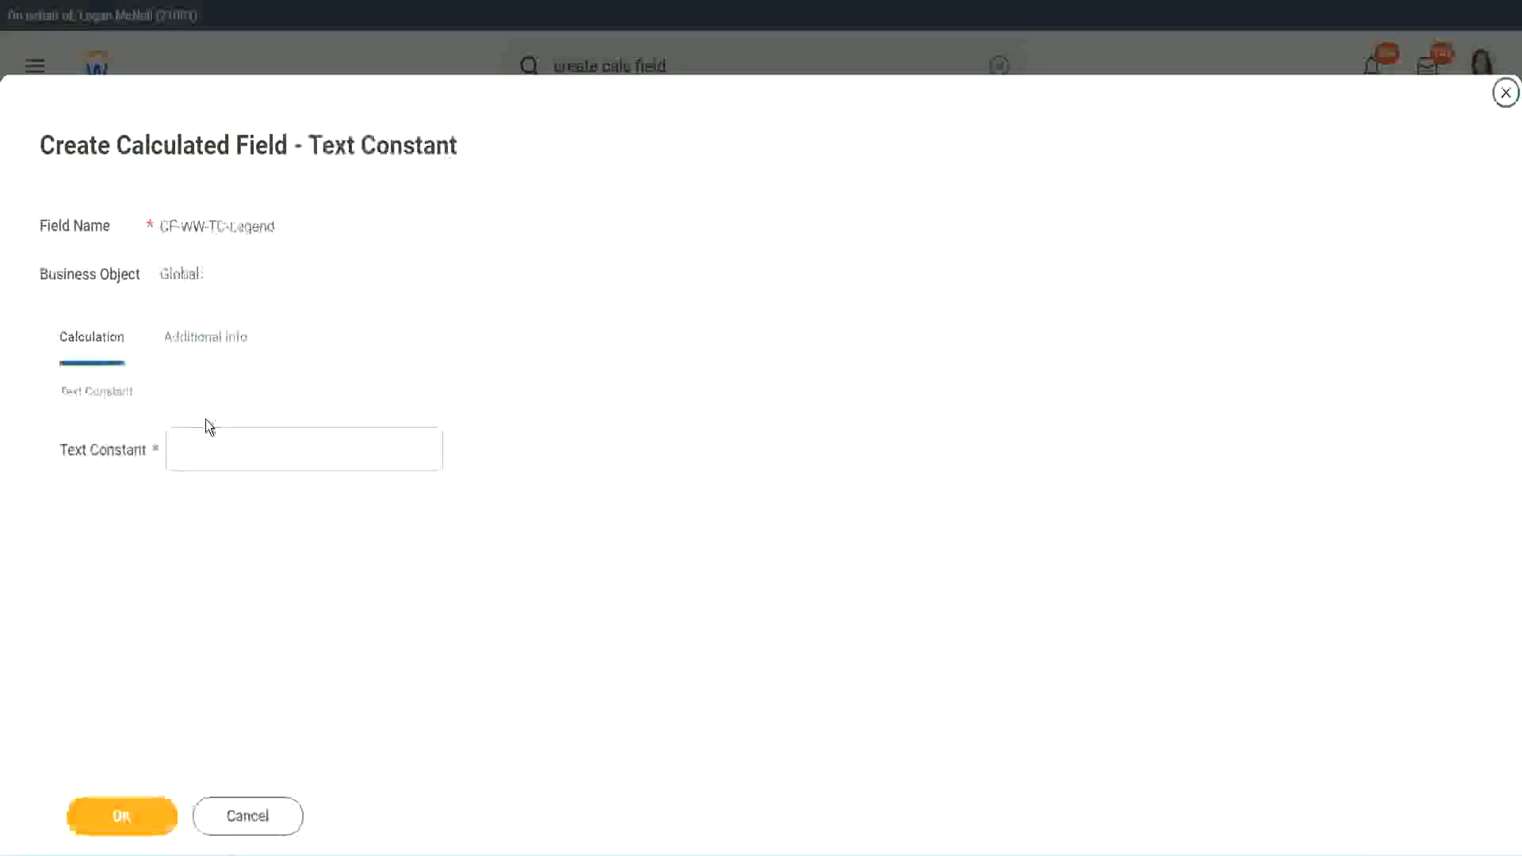
# Enter Legend as the text constant and save the calculated field.
pyautogui.click(197, 451)
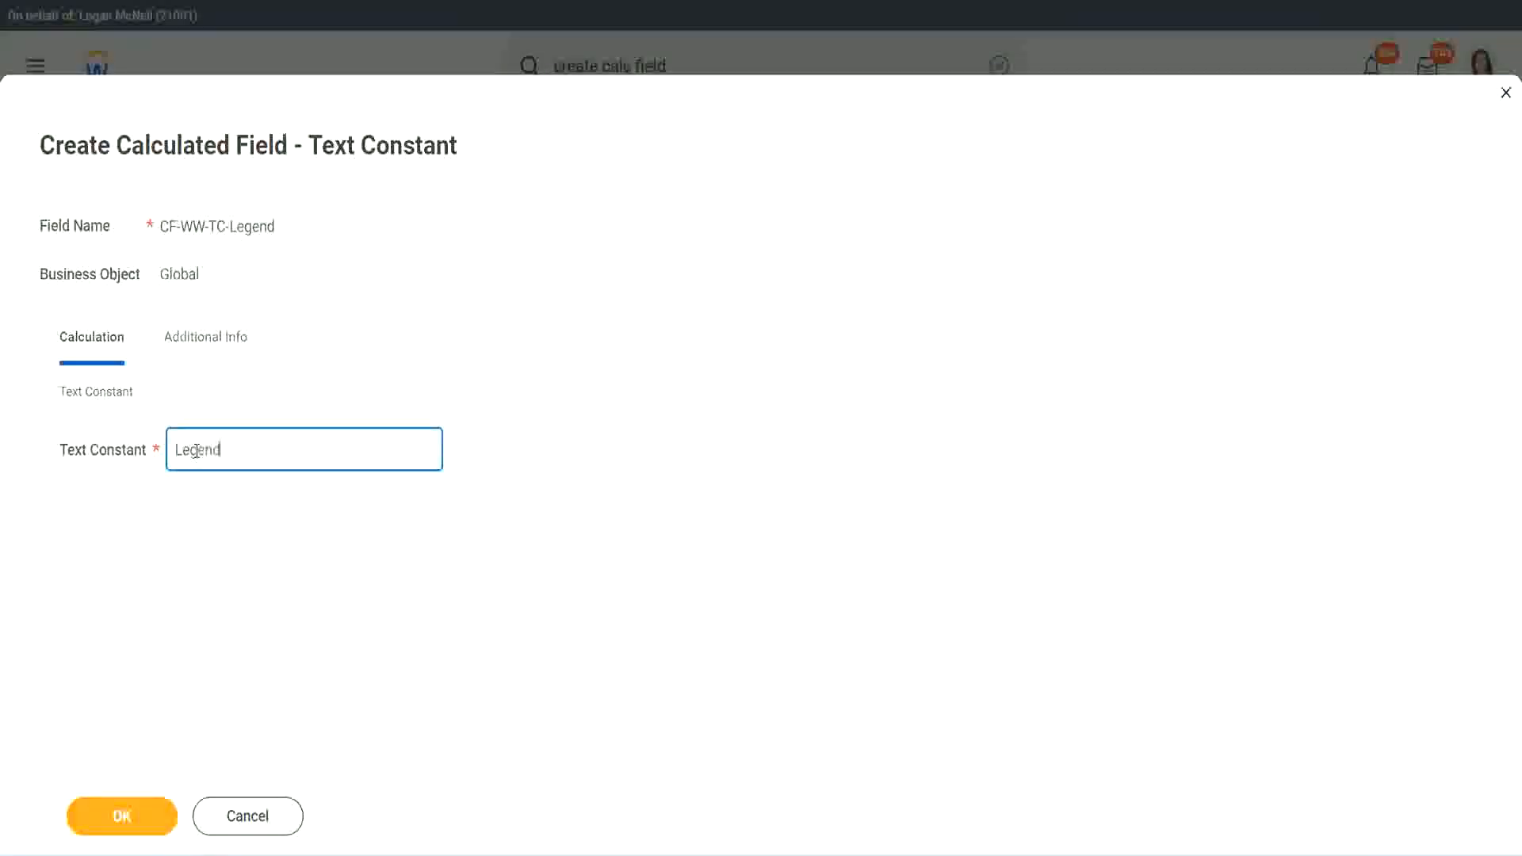
pyautogui.click(128, 817)
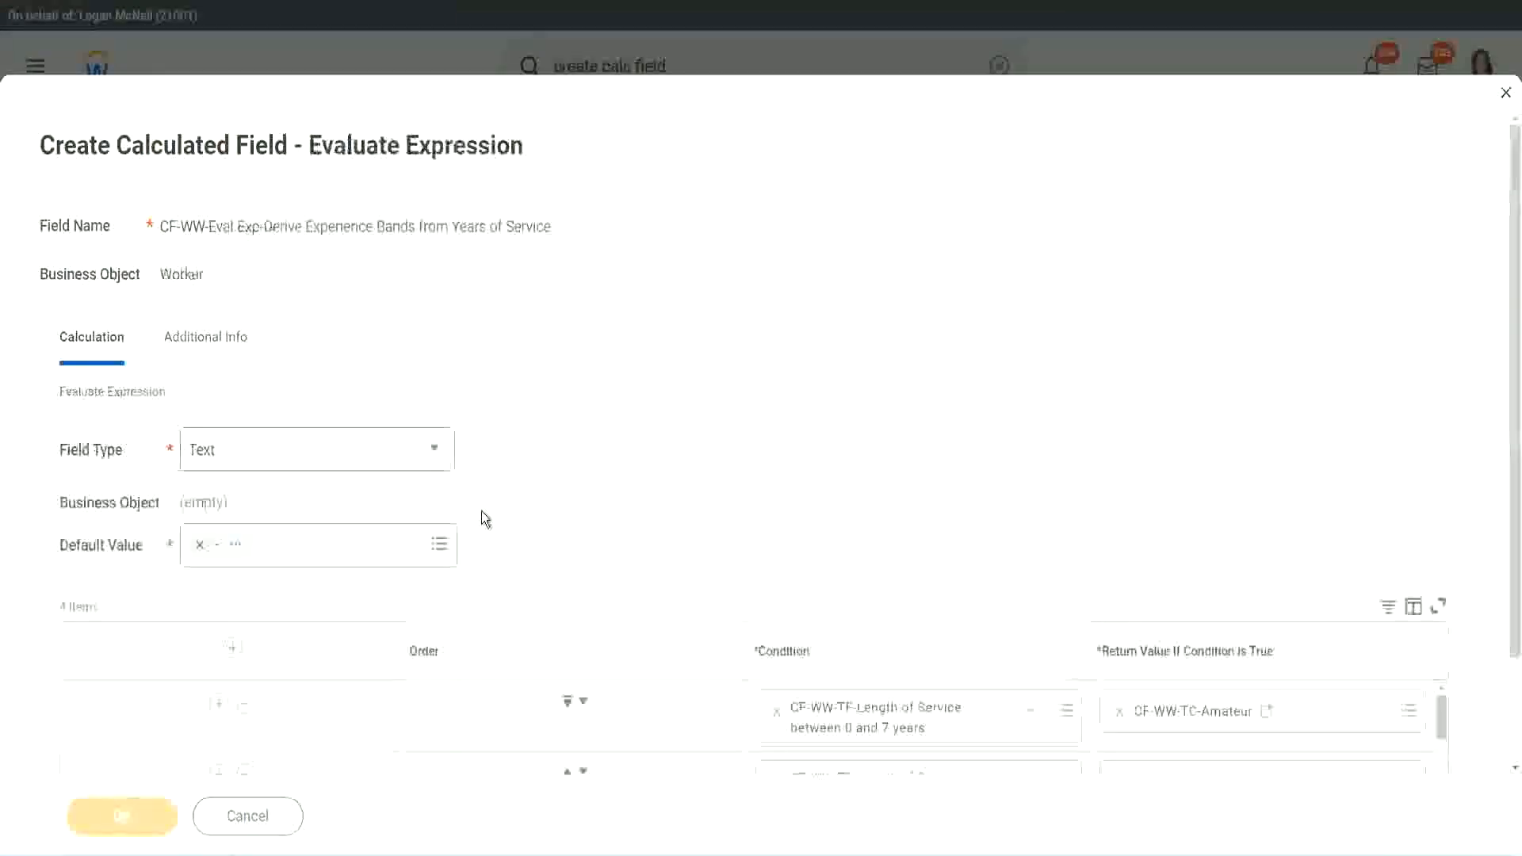
pyautogui.scroll(-3, 806, 422)
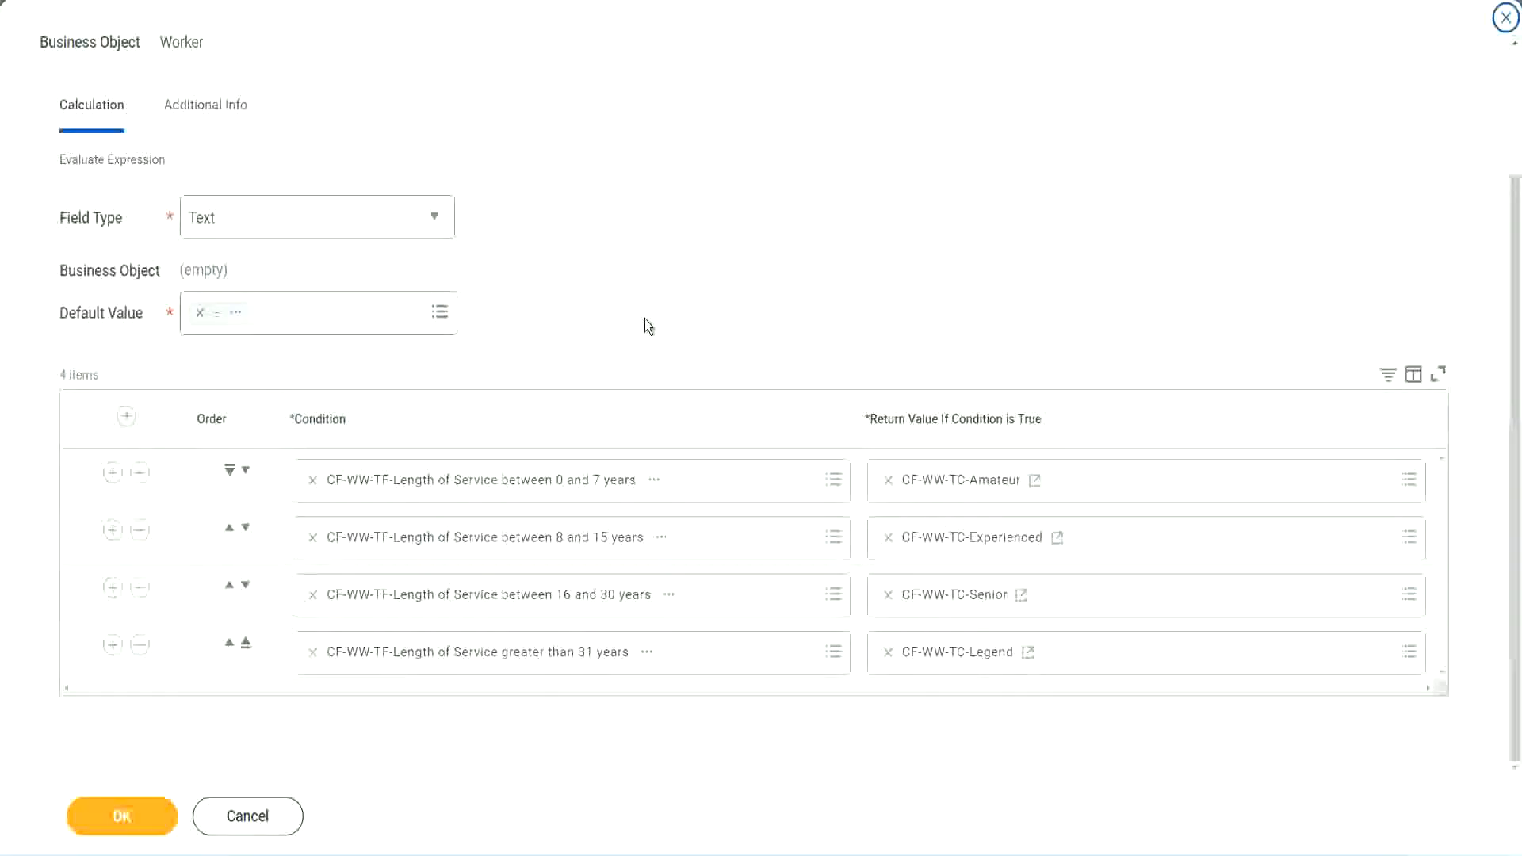
# Review the field type, conditions and return values of the Evaluate Expression calculated field and save it.
pyautogui.scroll(2, 645, 321)
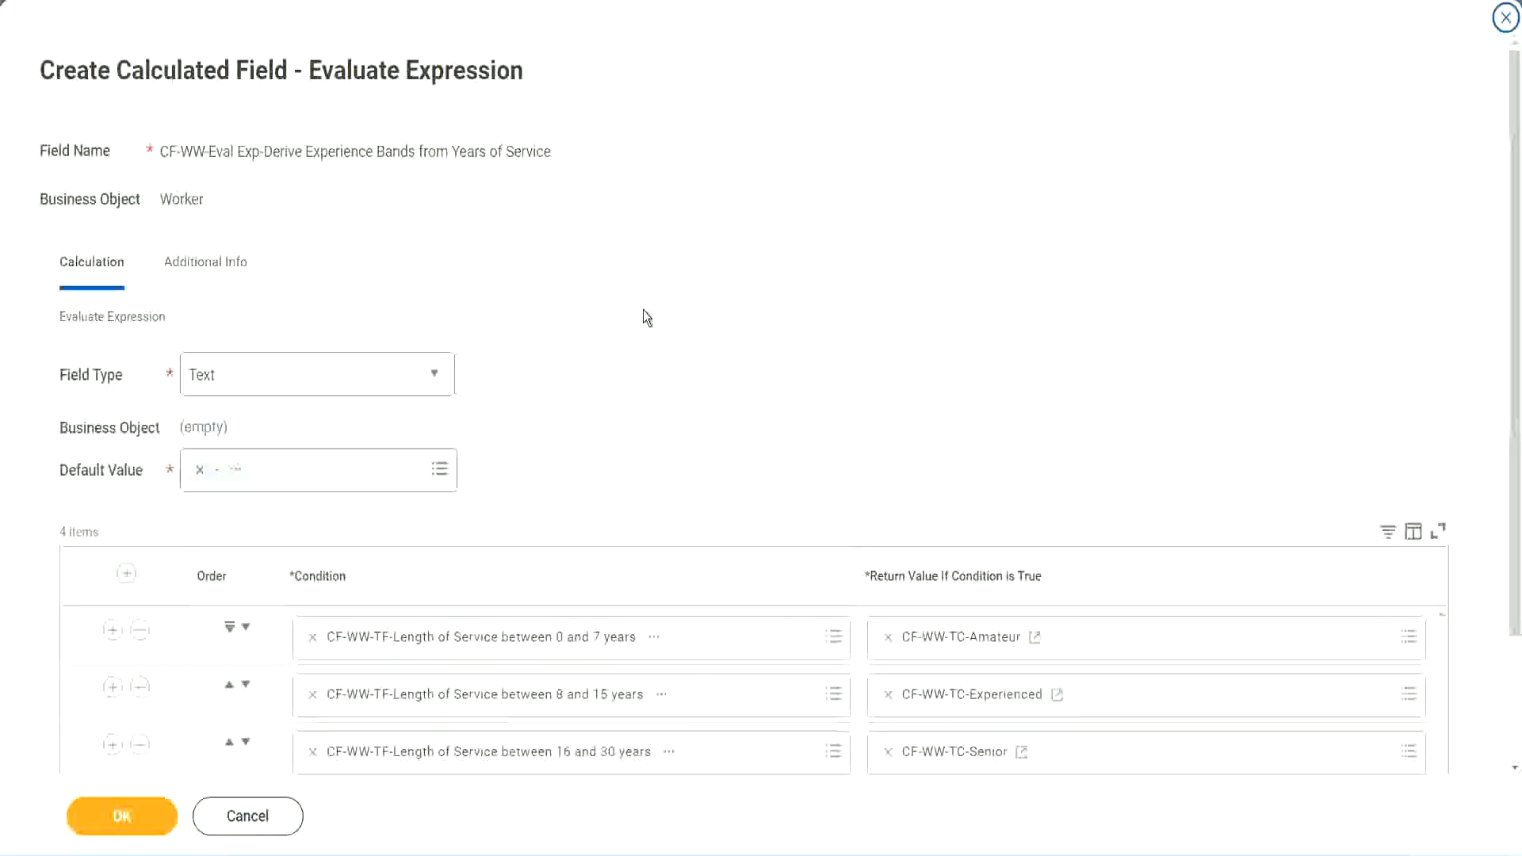
pyautogui.scroll(-2, 644, 311)
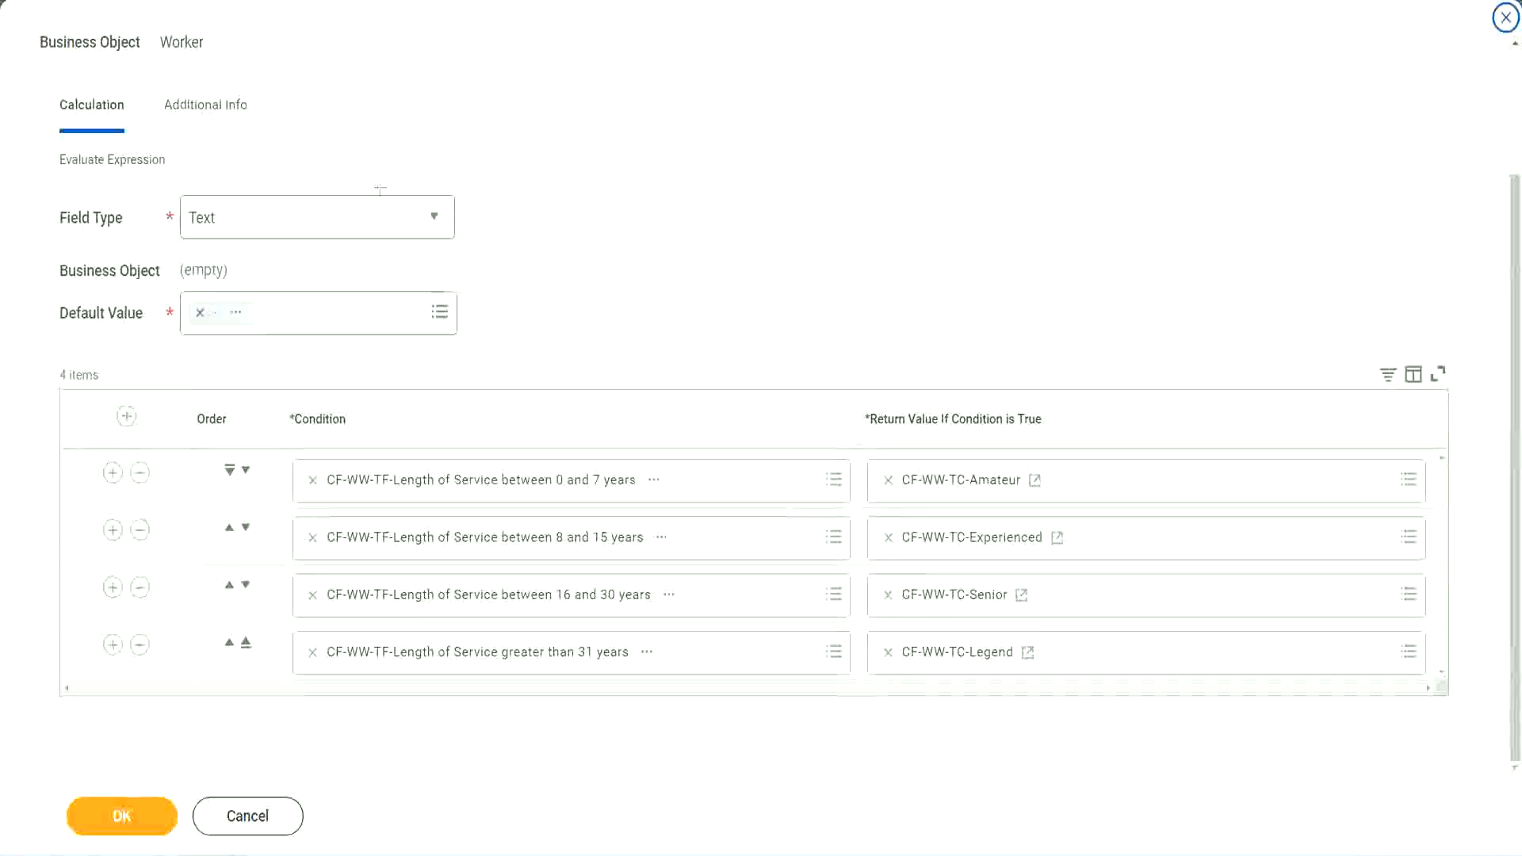
pyautogui.moveTo(975, 223); pyautogui.dragTo(988, 382)
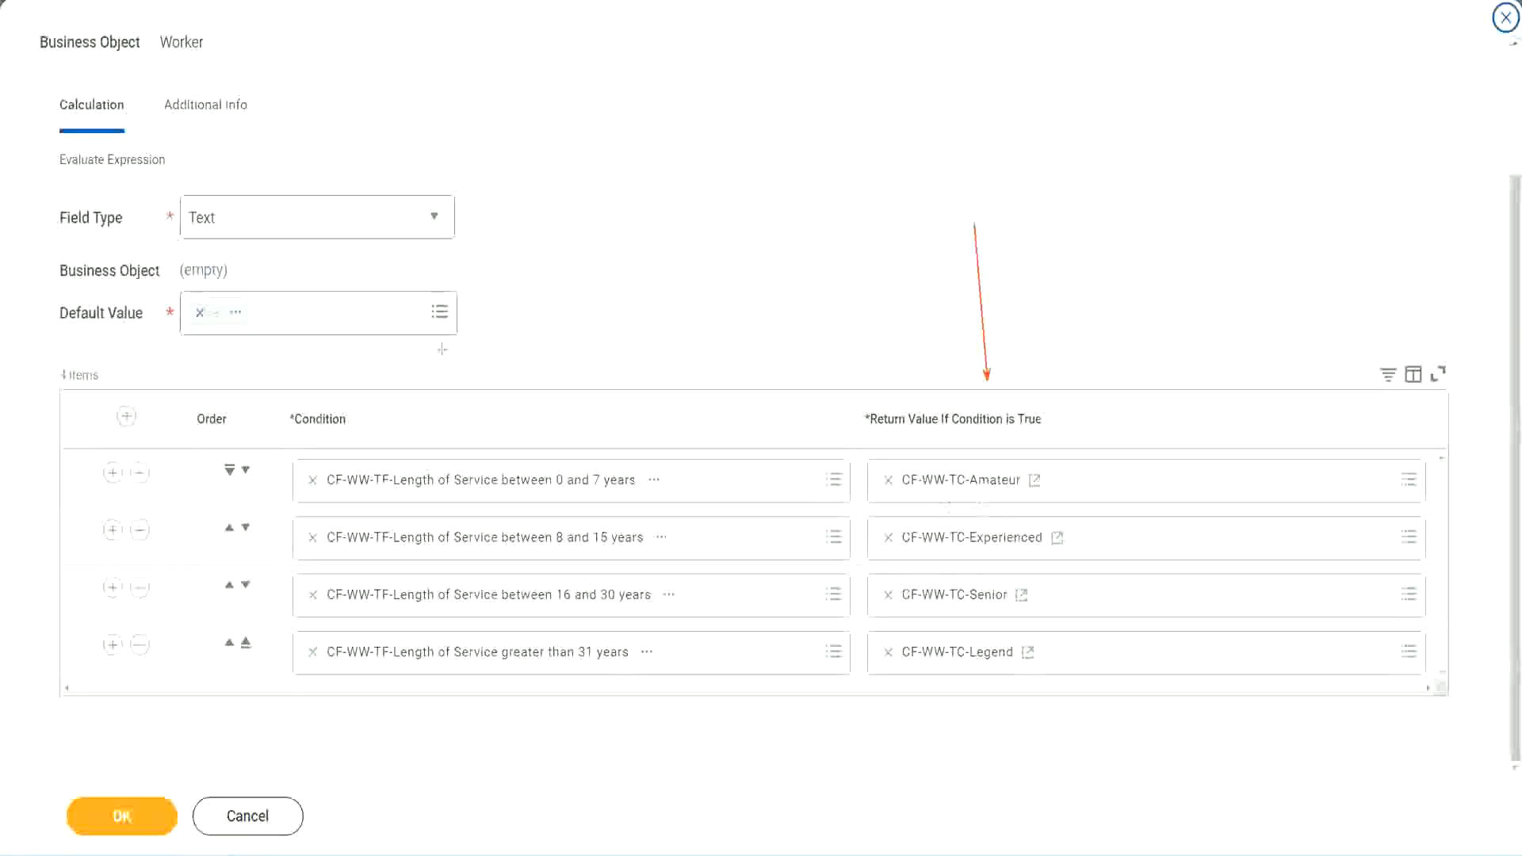
pyautogui.moveTo(189, 136); pyautogui.dragTo(195, 191)
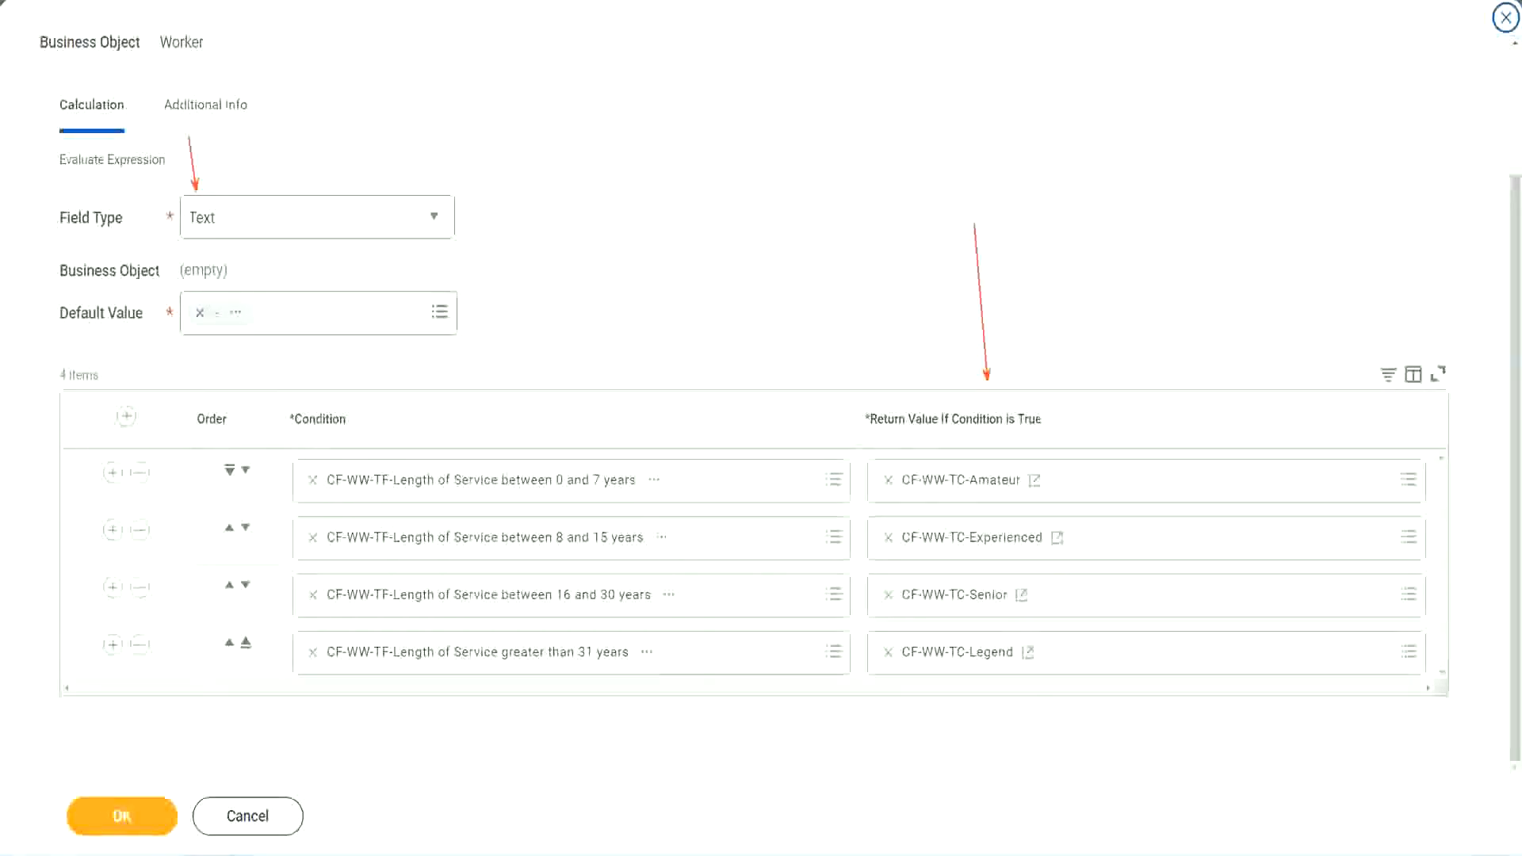
pyautogui.click(126, 816)
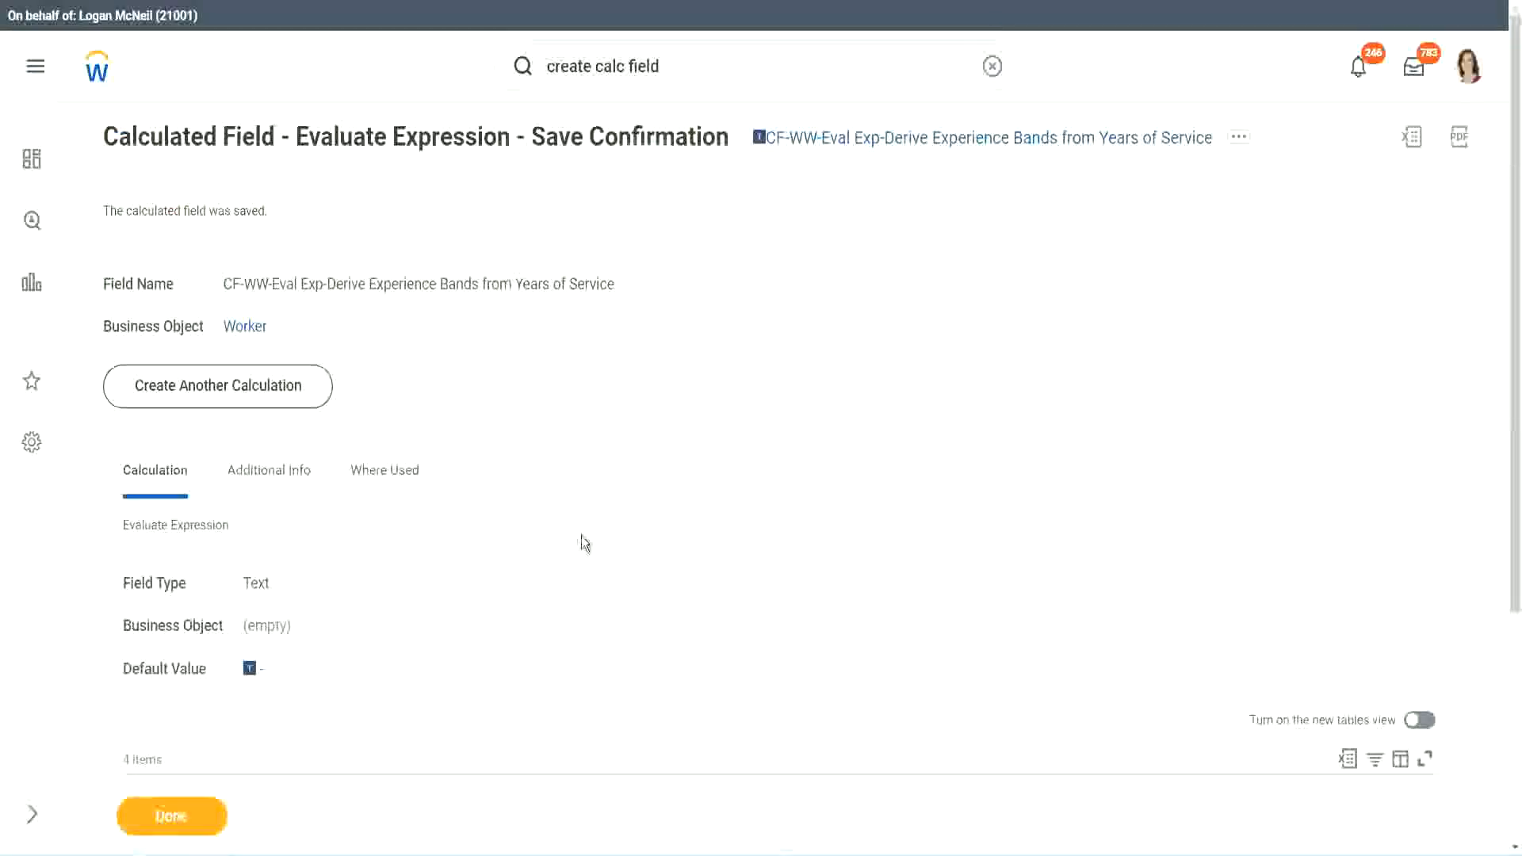
# Review the saved experience bands calculated field and copy its name from the page title.
pyautogui.scroll(-4, 582, 536)
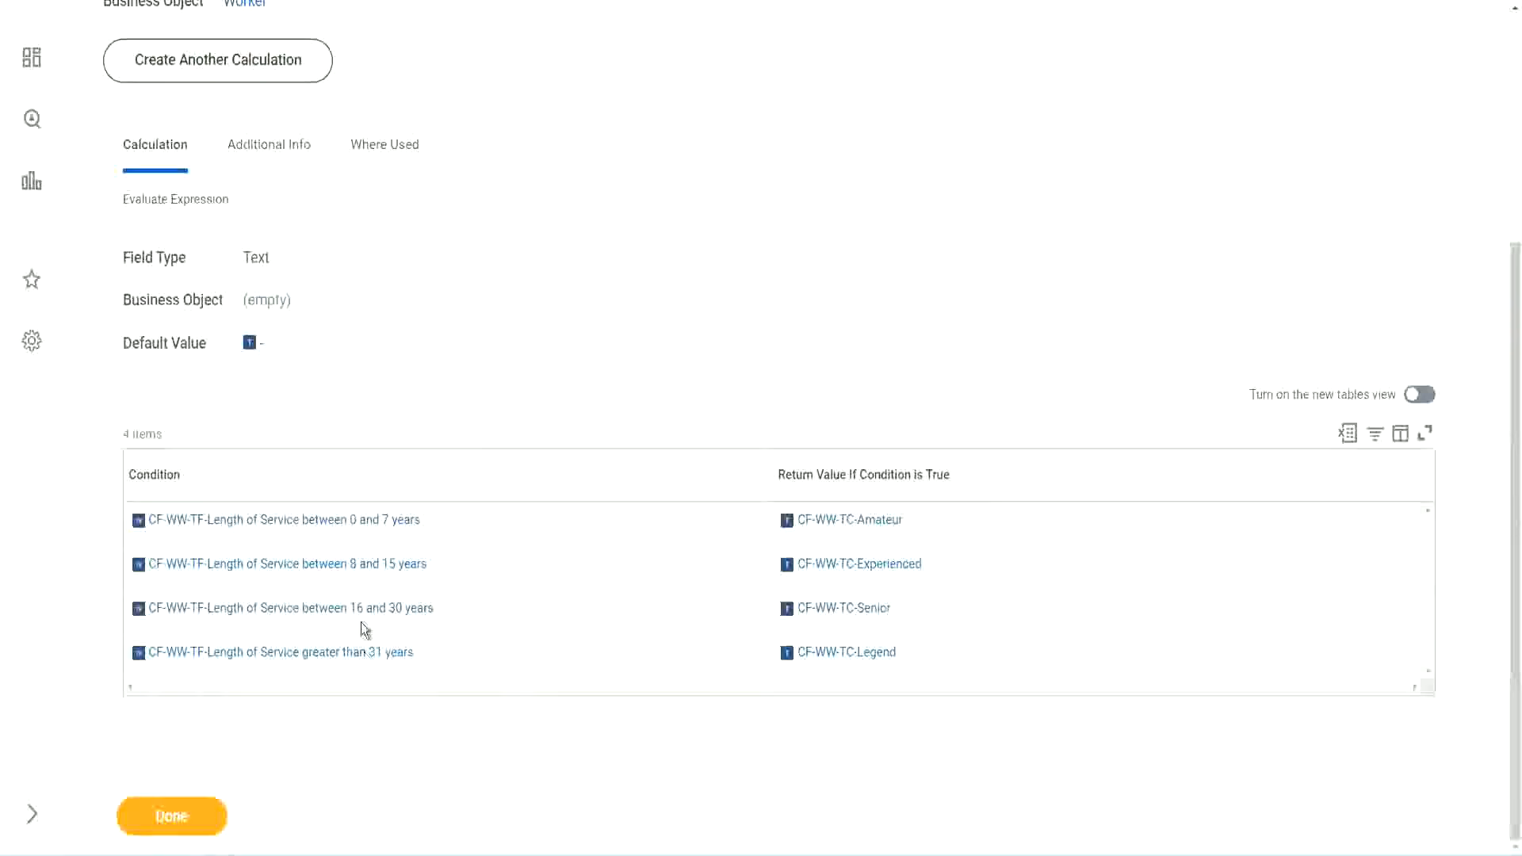
pyautogui.scroll(4, 736, 252)
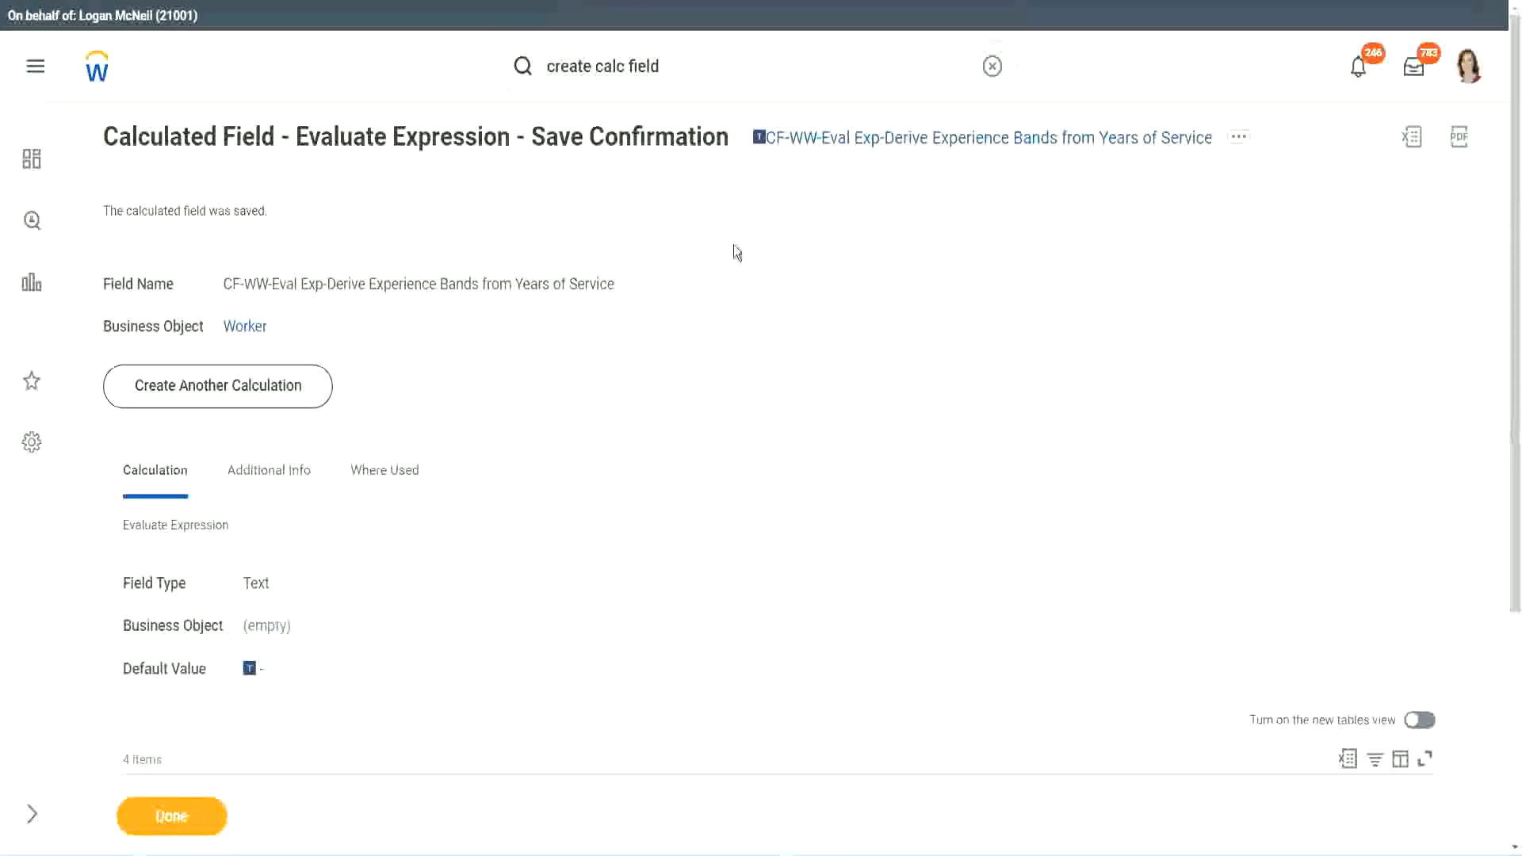
pyautogui.rightClick(895, 149)
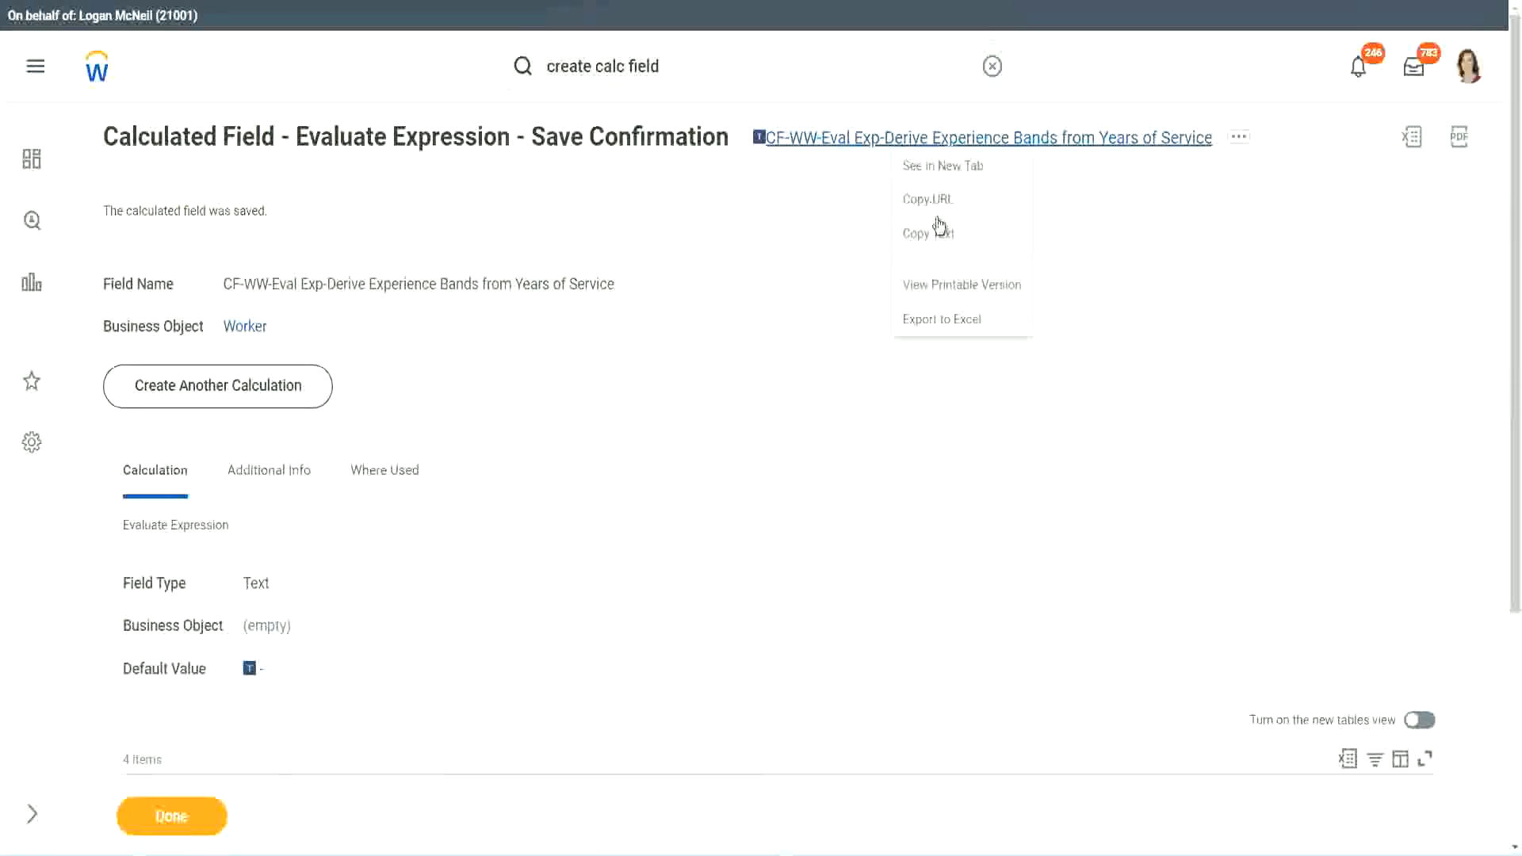
pyautogui.click(936, 234)
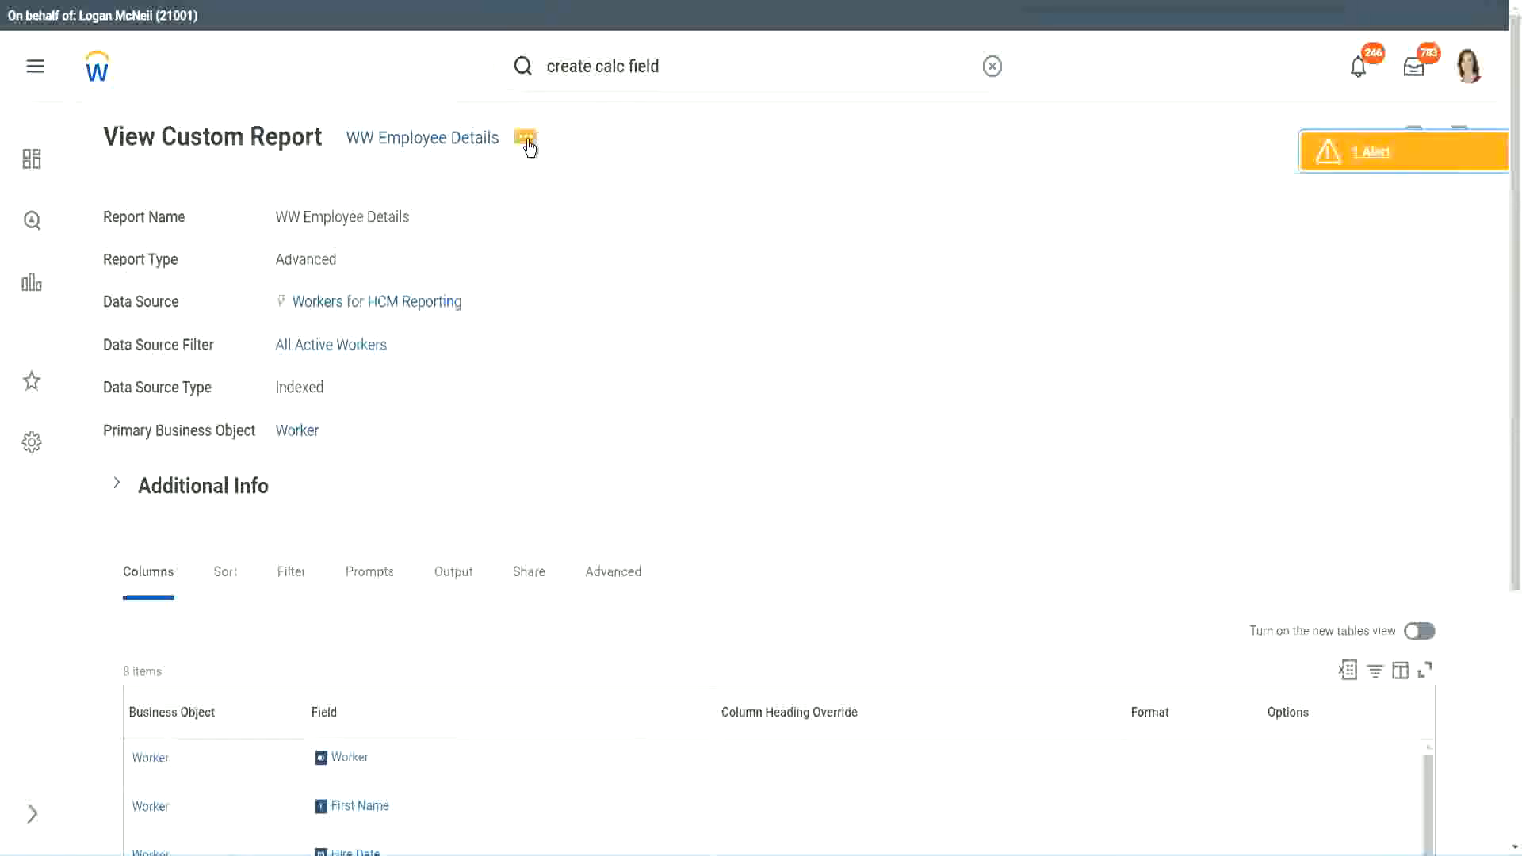
# Open the WW Employee Details custom report for editing and go to its list of columns.
pyautogui.click(529, 147)
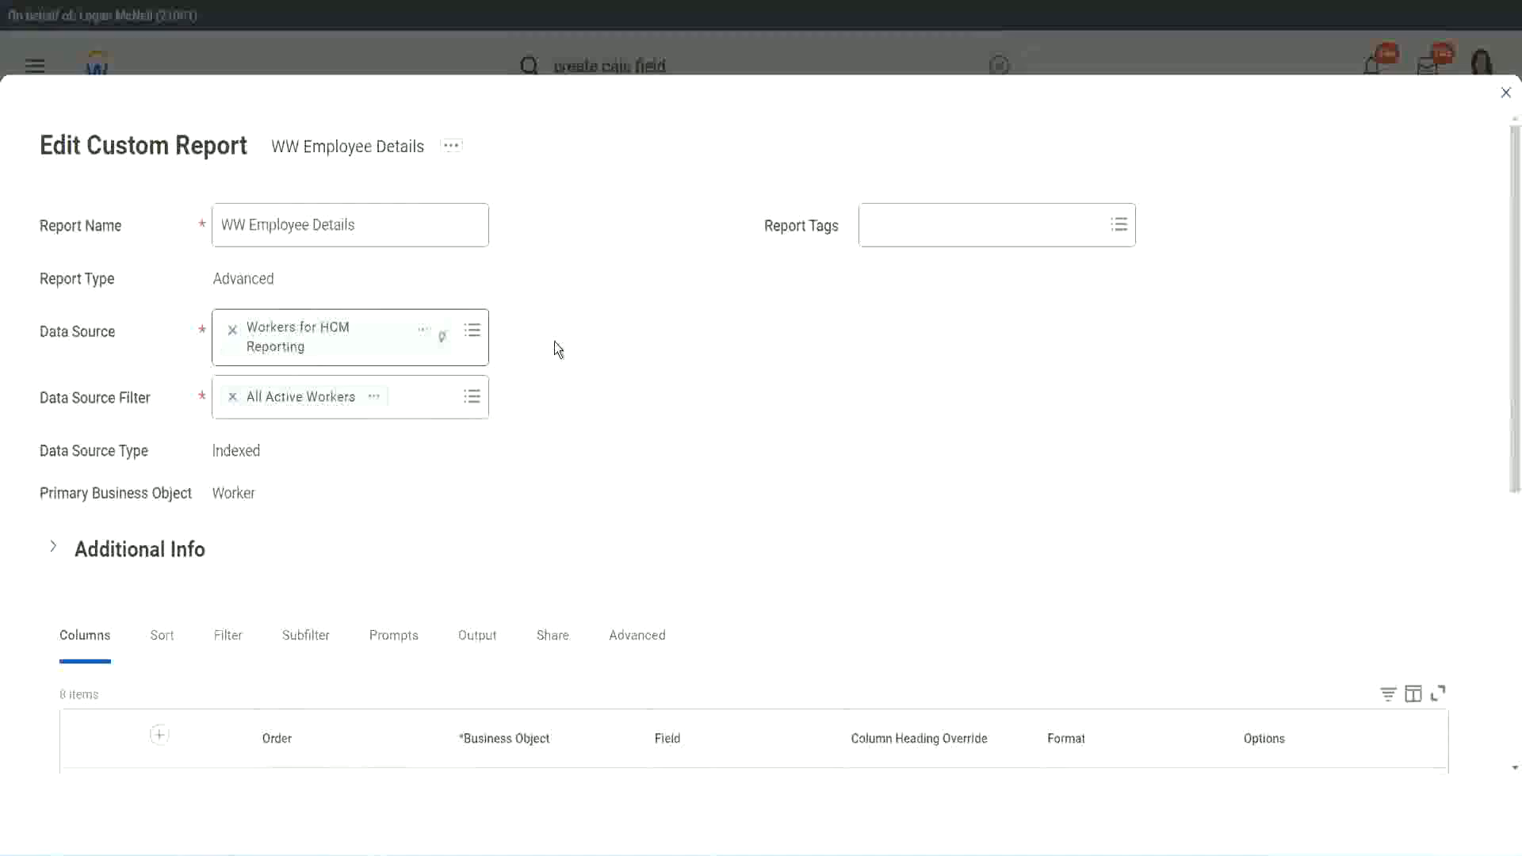
pyautogui.scroll(-4, 556, 347)
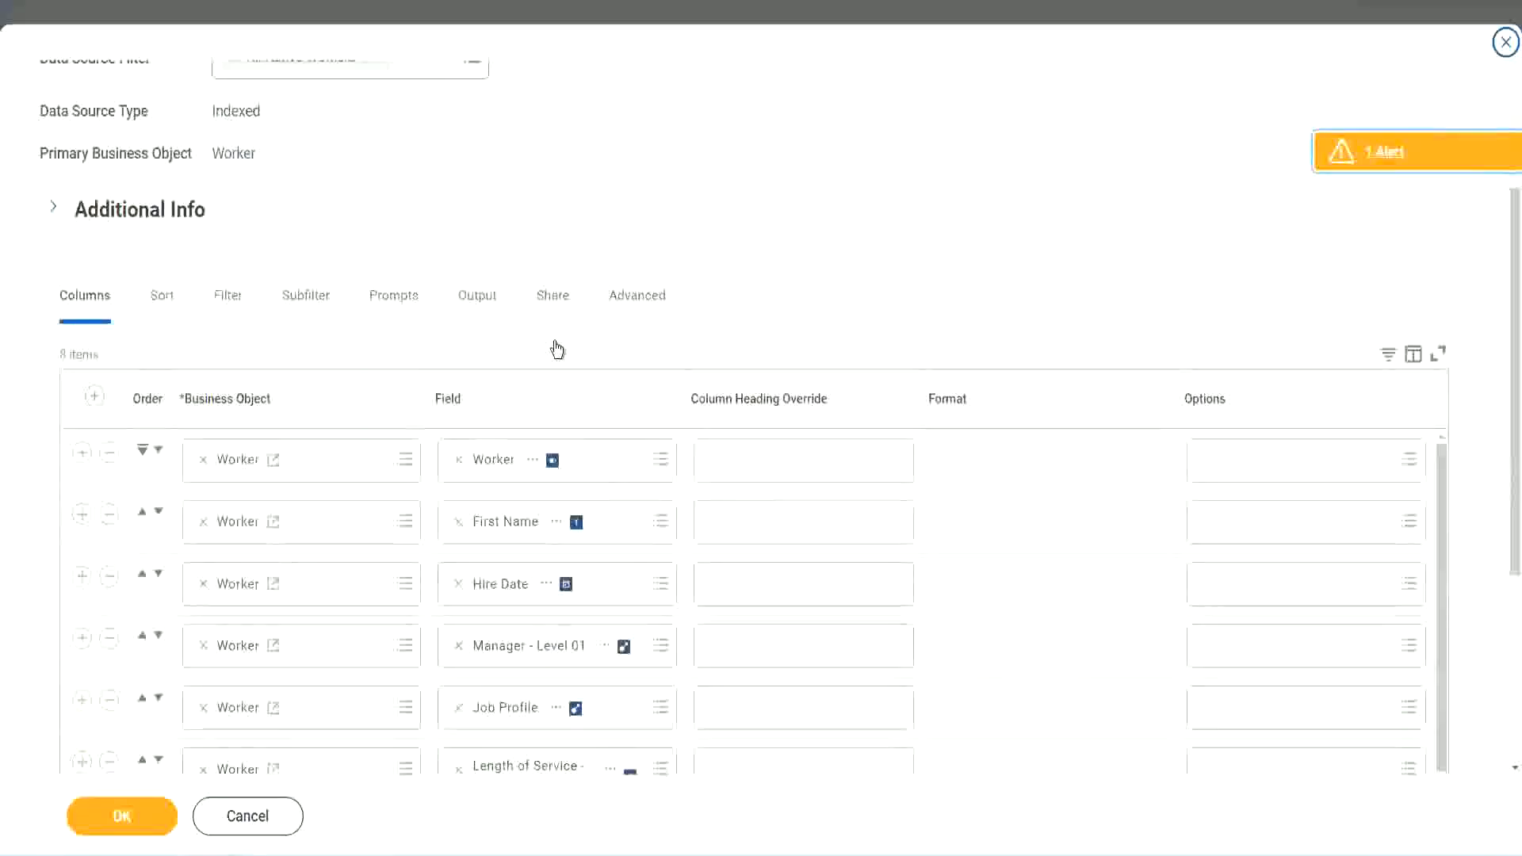
pyautogui.scroll(-2, 556, 348)
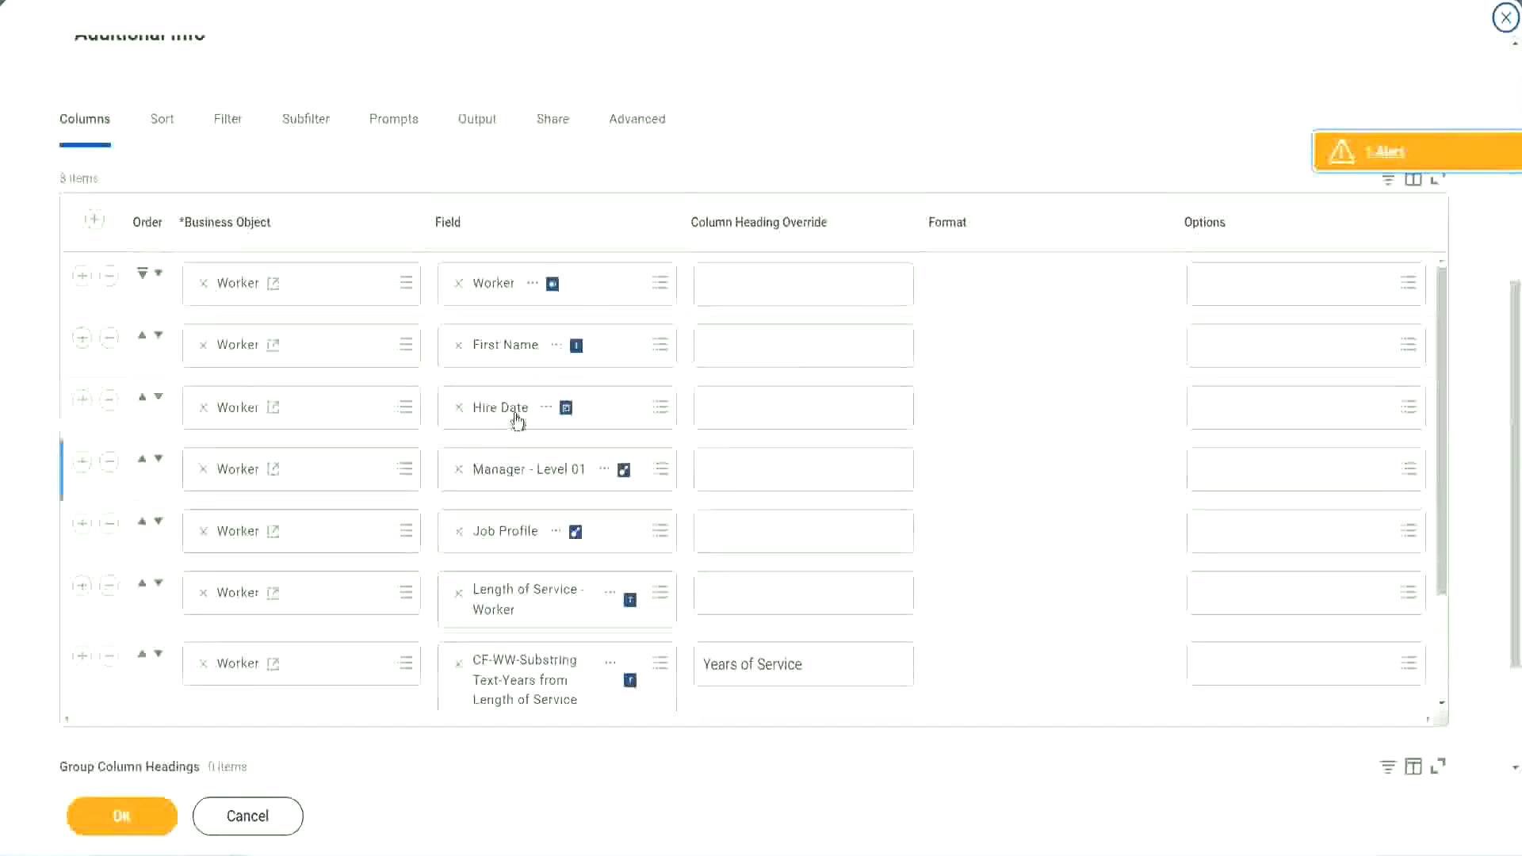
# Add a Worker column row at the end of the report columns and remove the CF-WW-Substring Text-Years from Length of Service column.
pyautogui.click(82, 658)
pyautogui.scroll(-1, 535, 460)
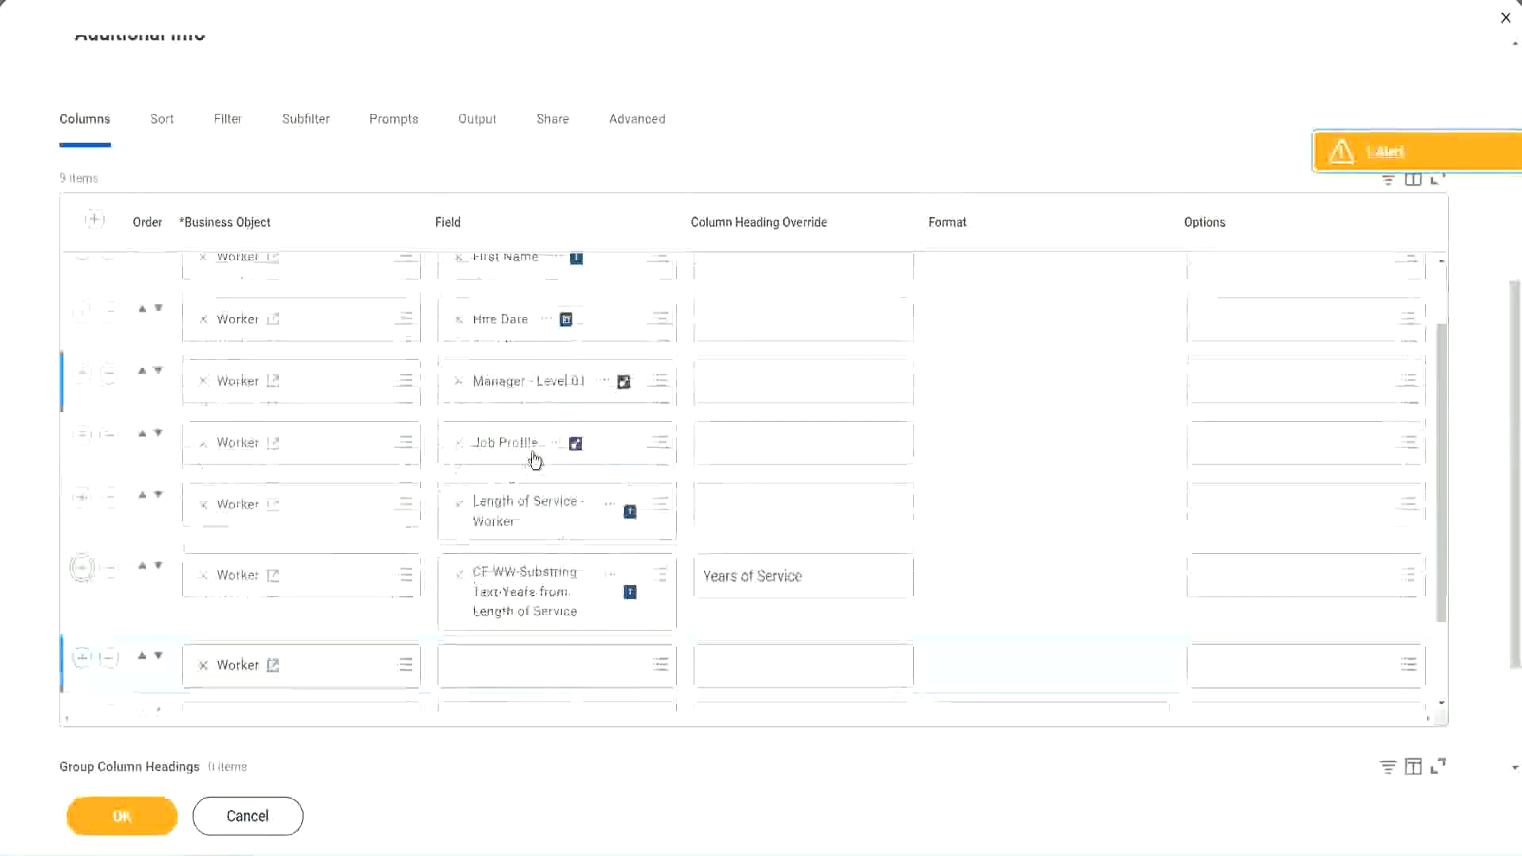
pyautogui.scroll(-4, 536, 460)
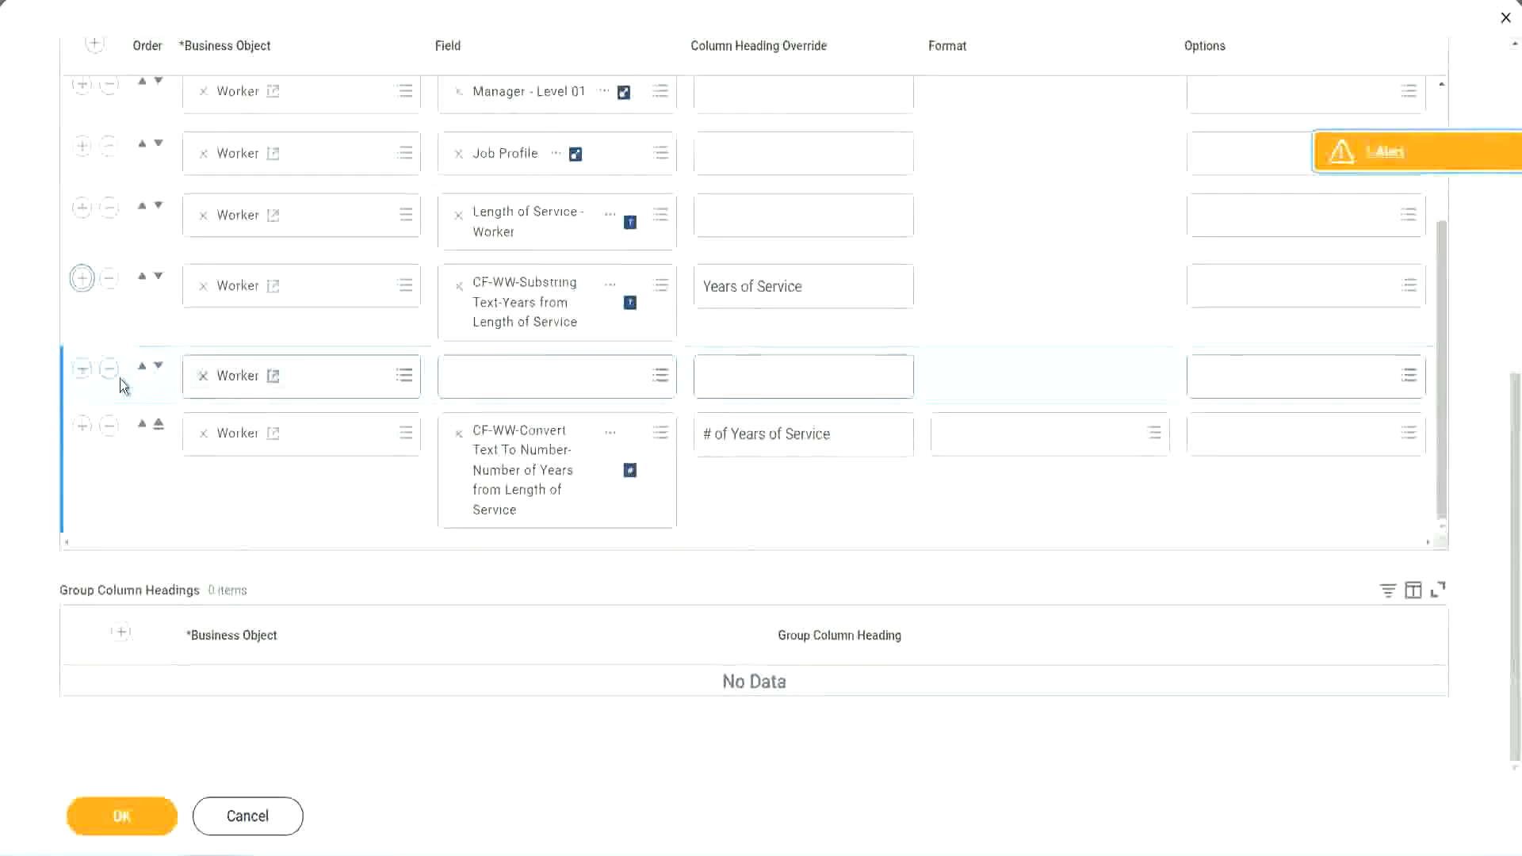
pyautogui.click(159, 373)
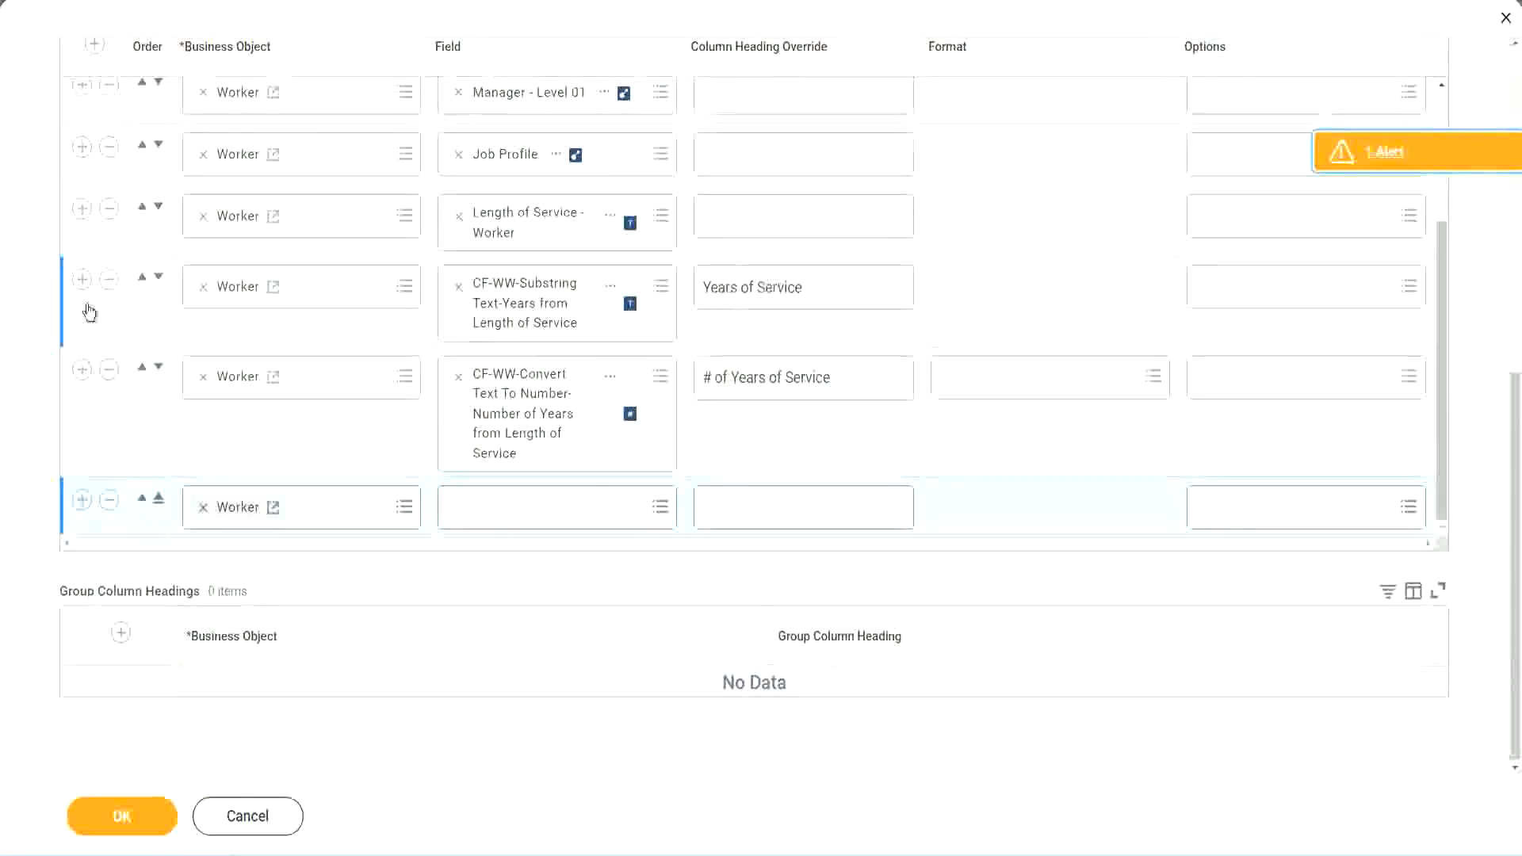
pyautogui.click(108, 279)
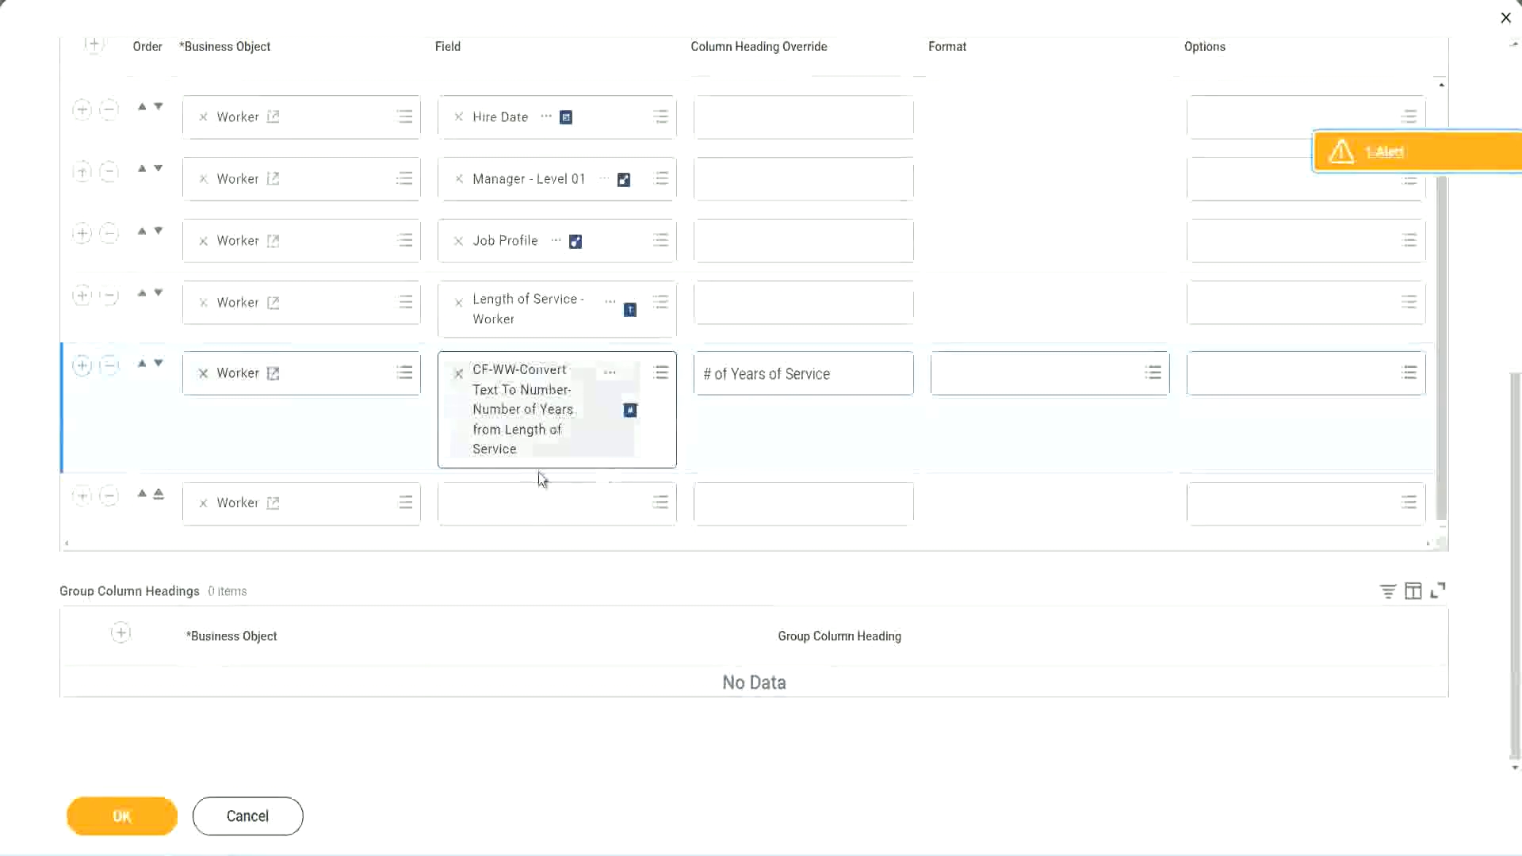
# Set the new column's field to CF-WW-Eval Exp-Derive Experience Bands from Years of Service with heading Experience Bands, and save the report.
pyautogui.click(498, 509)
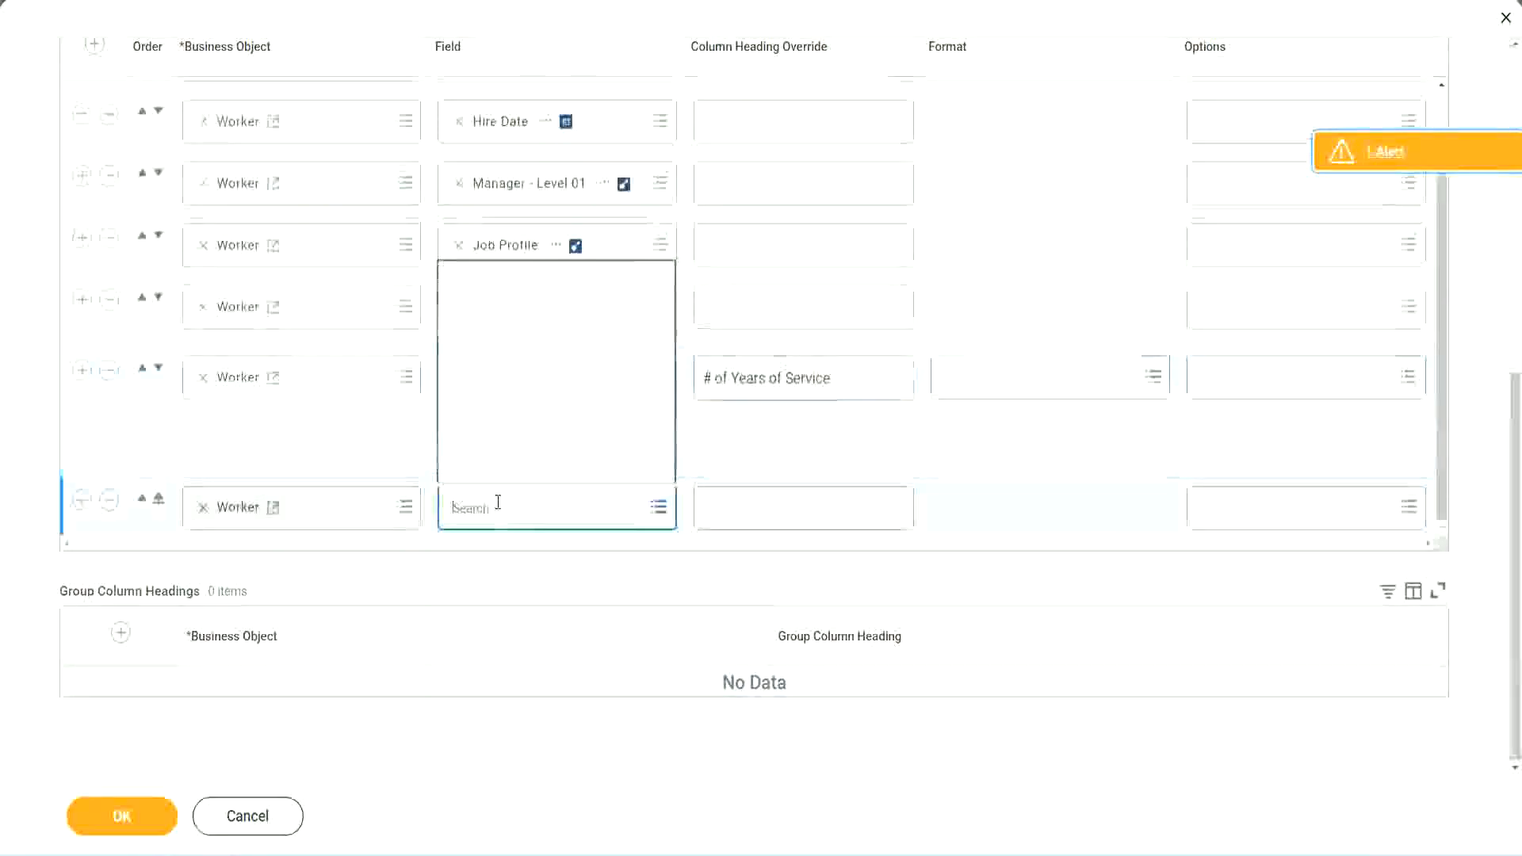
pyautogui.hotkey('ctrl', 'v')
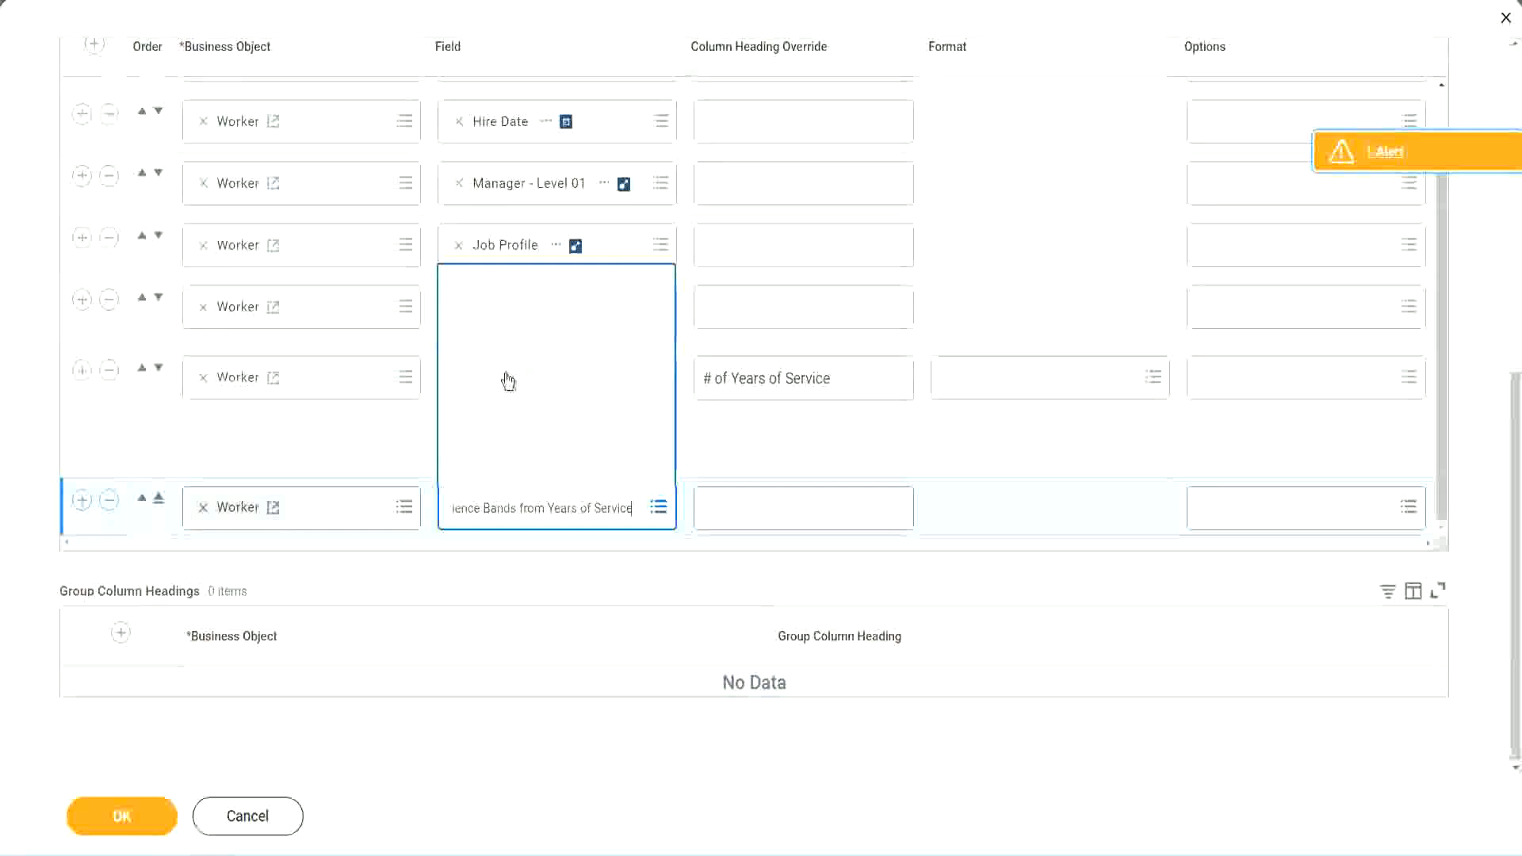
pyautogui.click(776, 454)
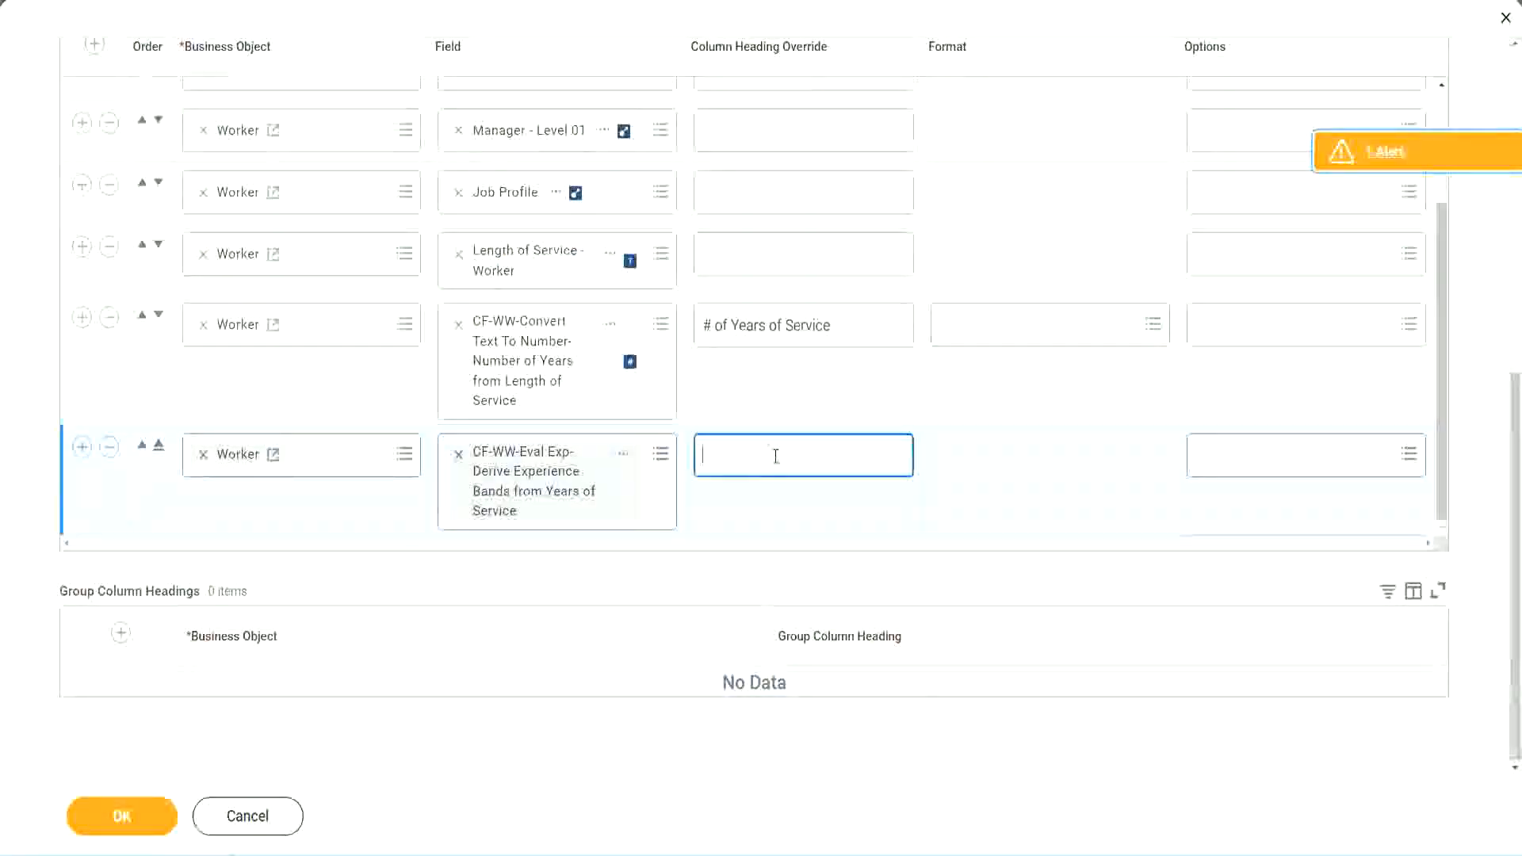
pyautogui.write('Experience B')
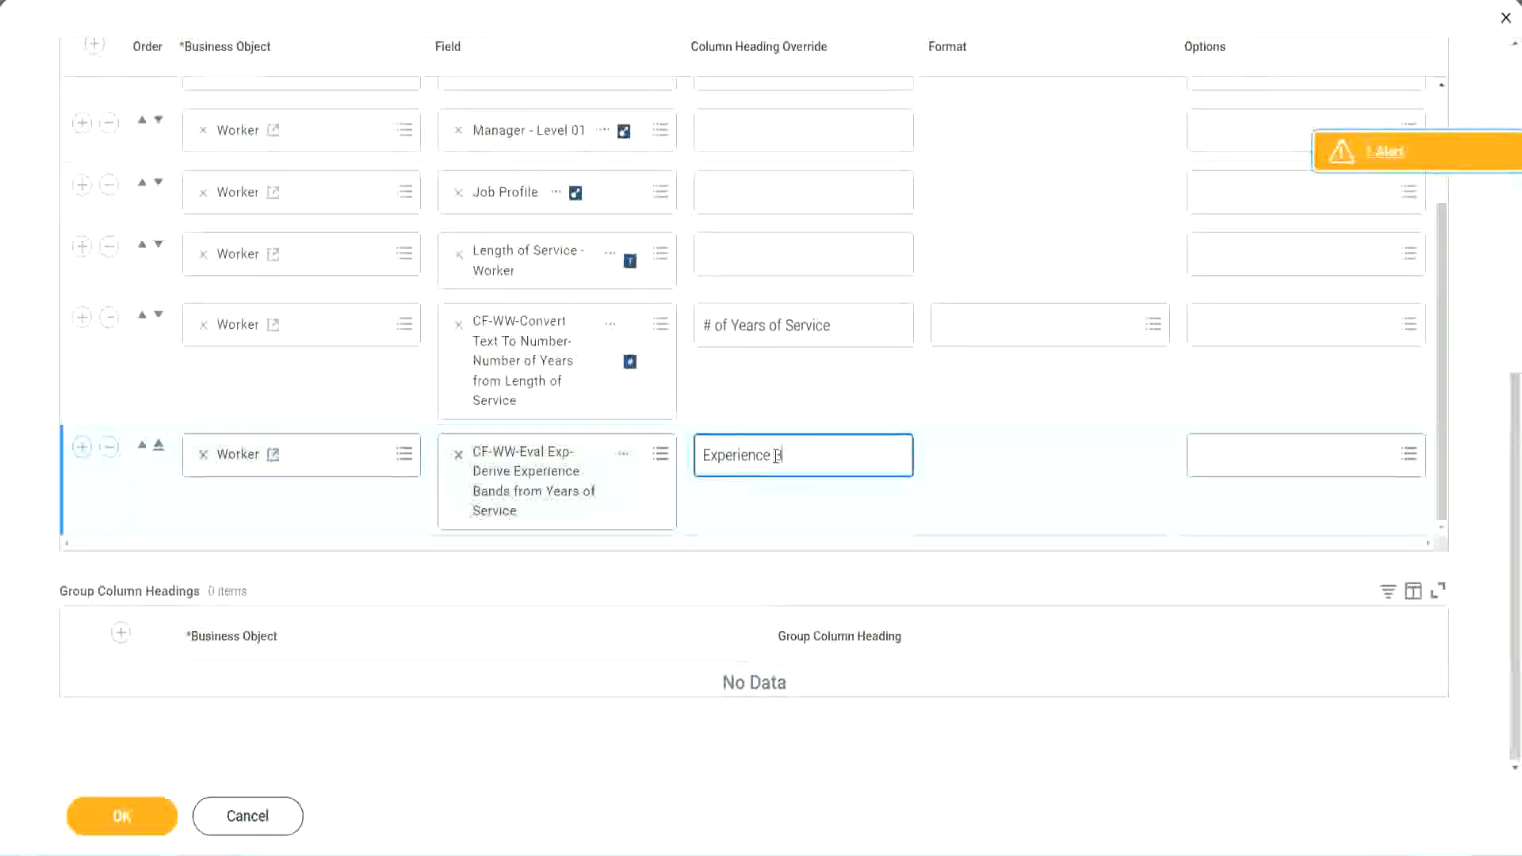
pyautogui.write('ands')
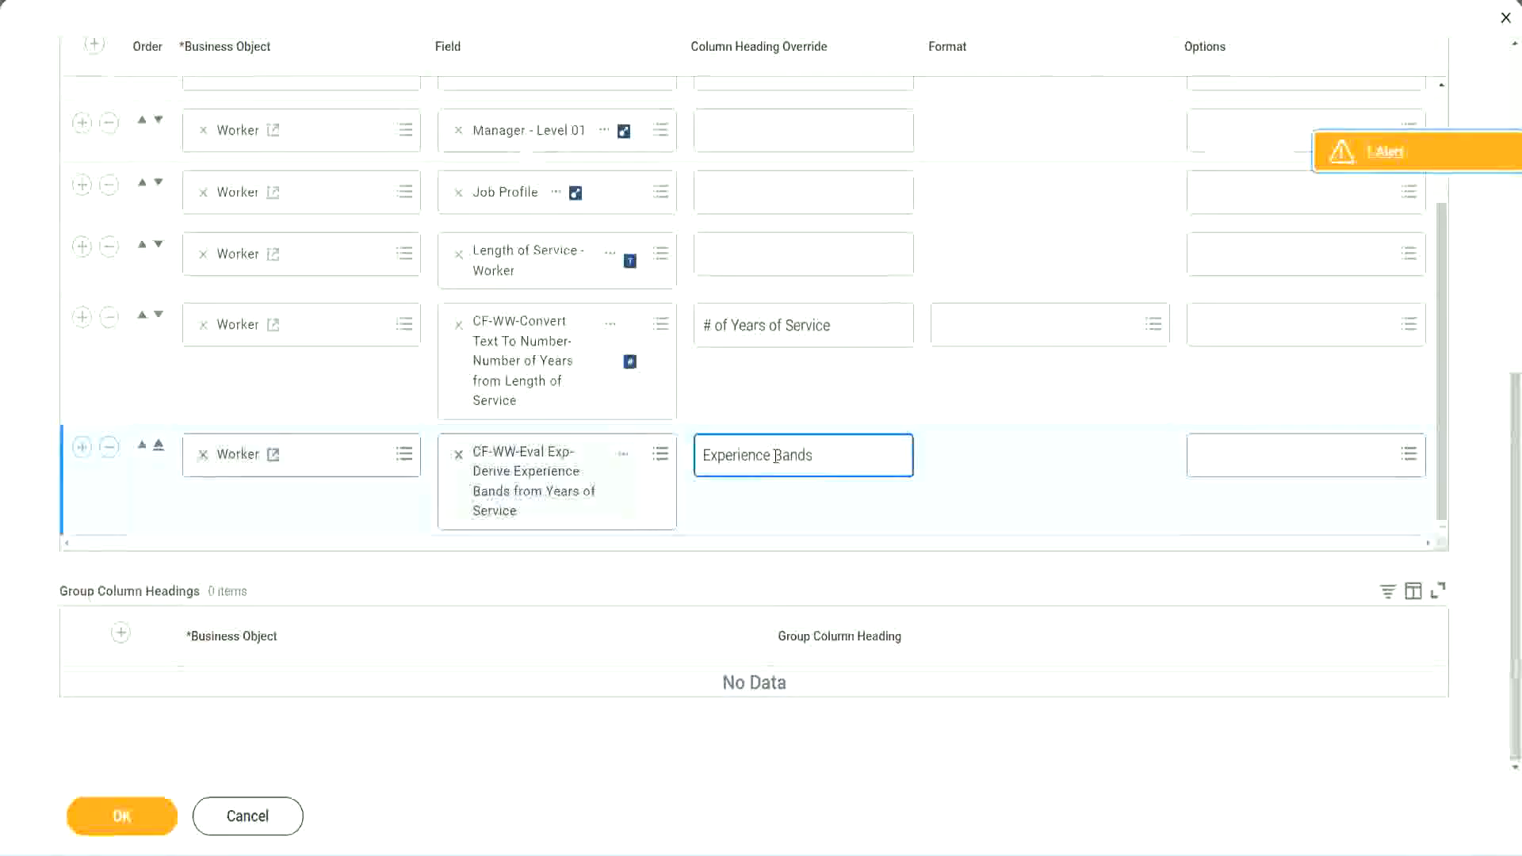
pyautogui.click(148, 819)
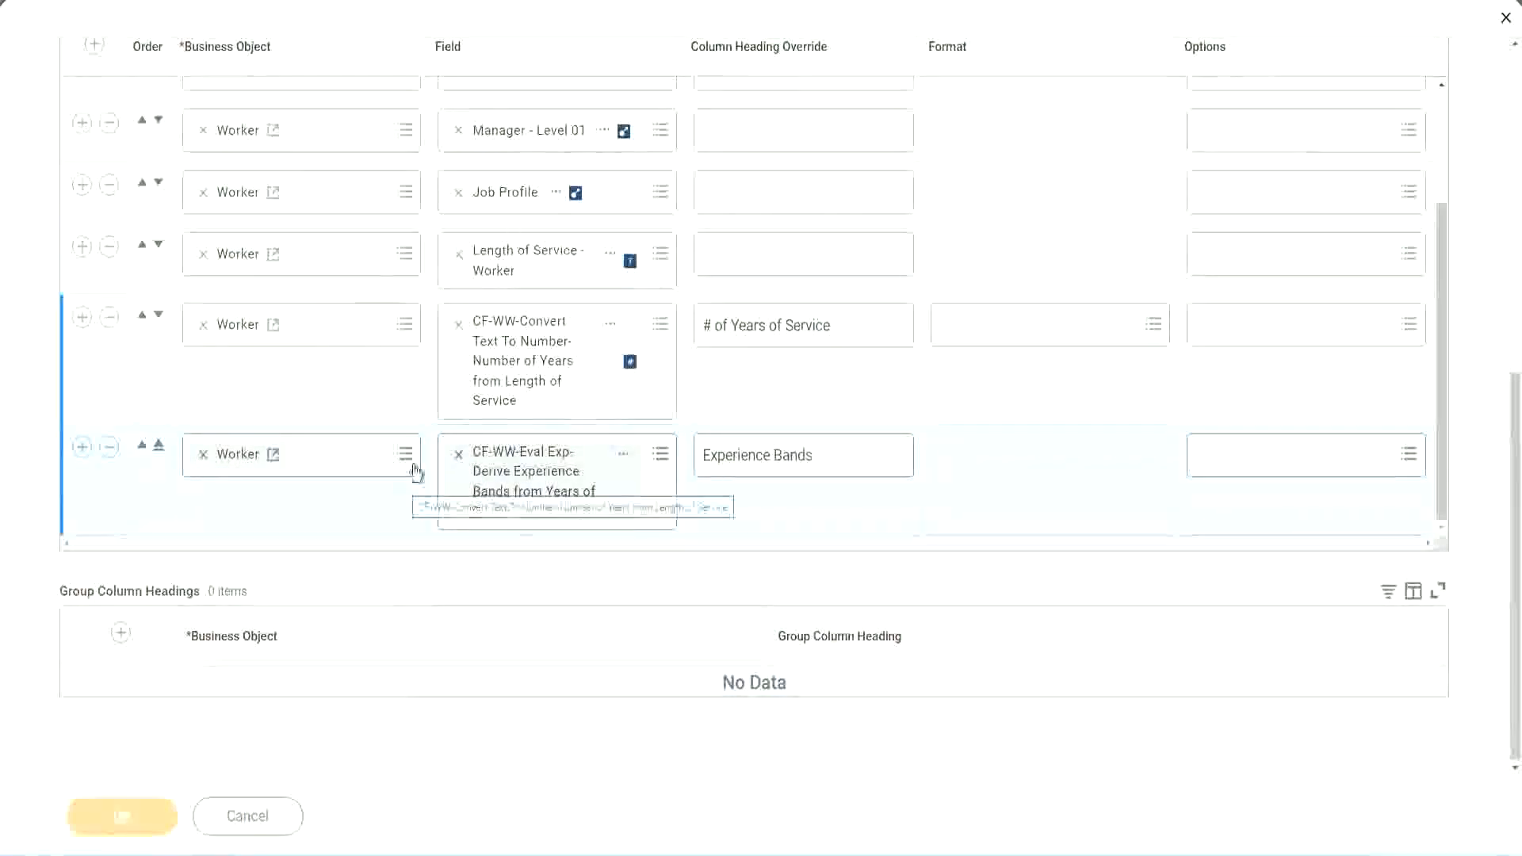
pyautogui.scroll(-4, 440, 566)
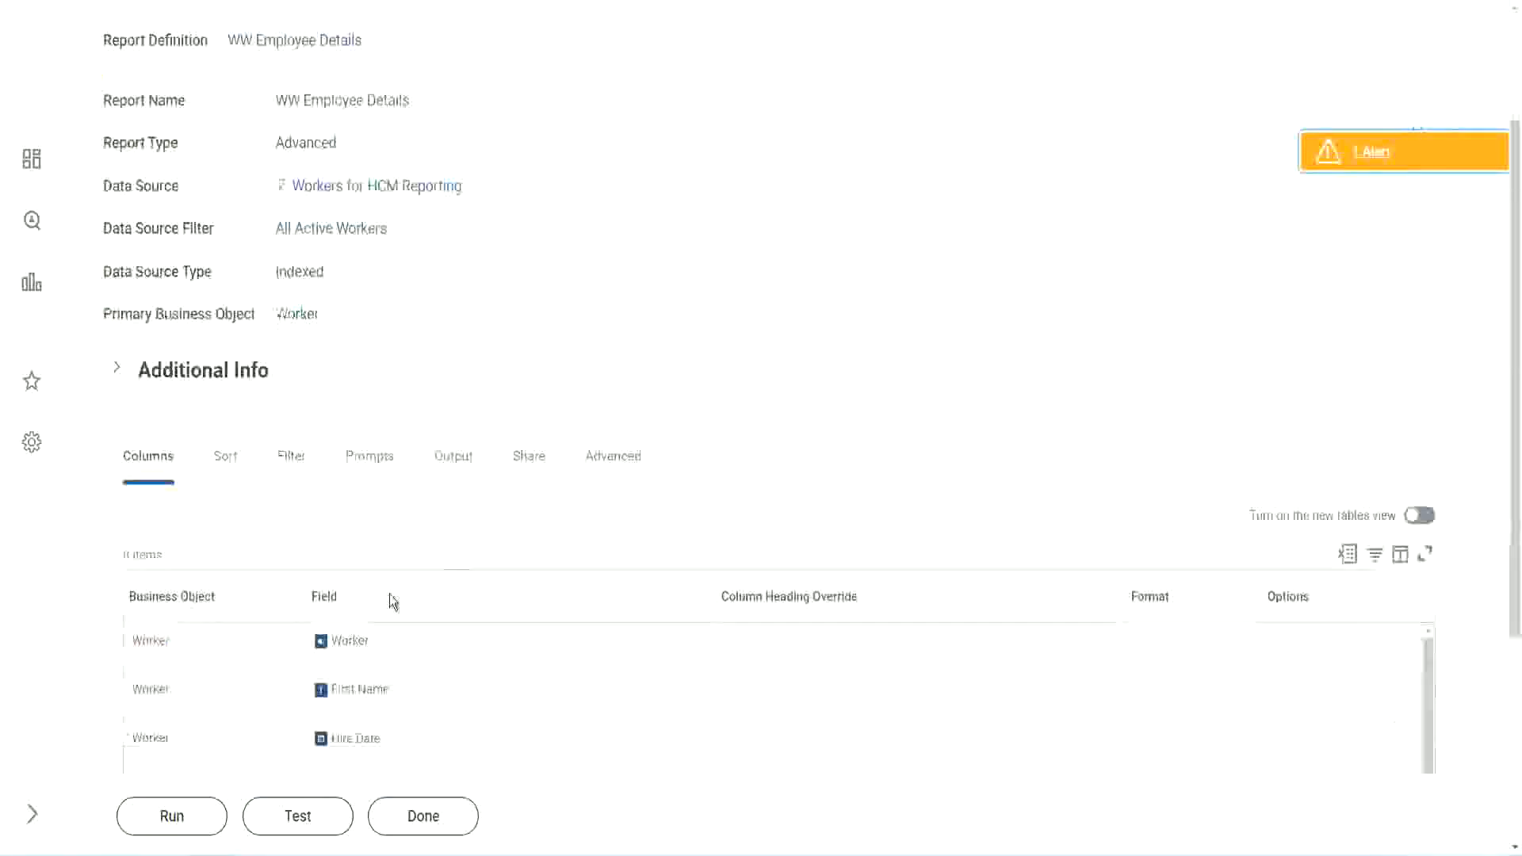
# Run the WW Employee Details report with all worker type prompts left blank and compare years of service with the Experience Bands column.
pyautogui.click(179, 834)
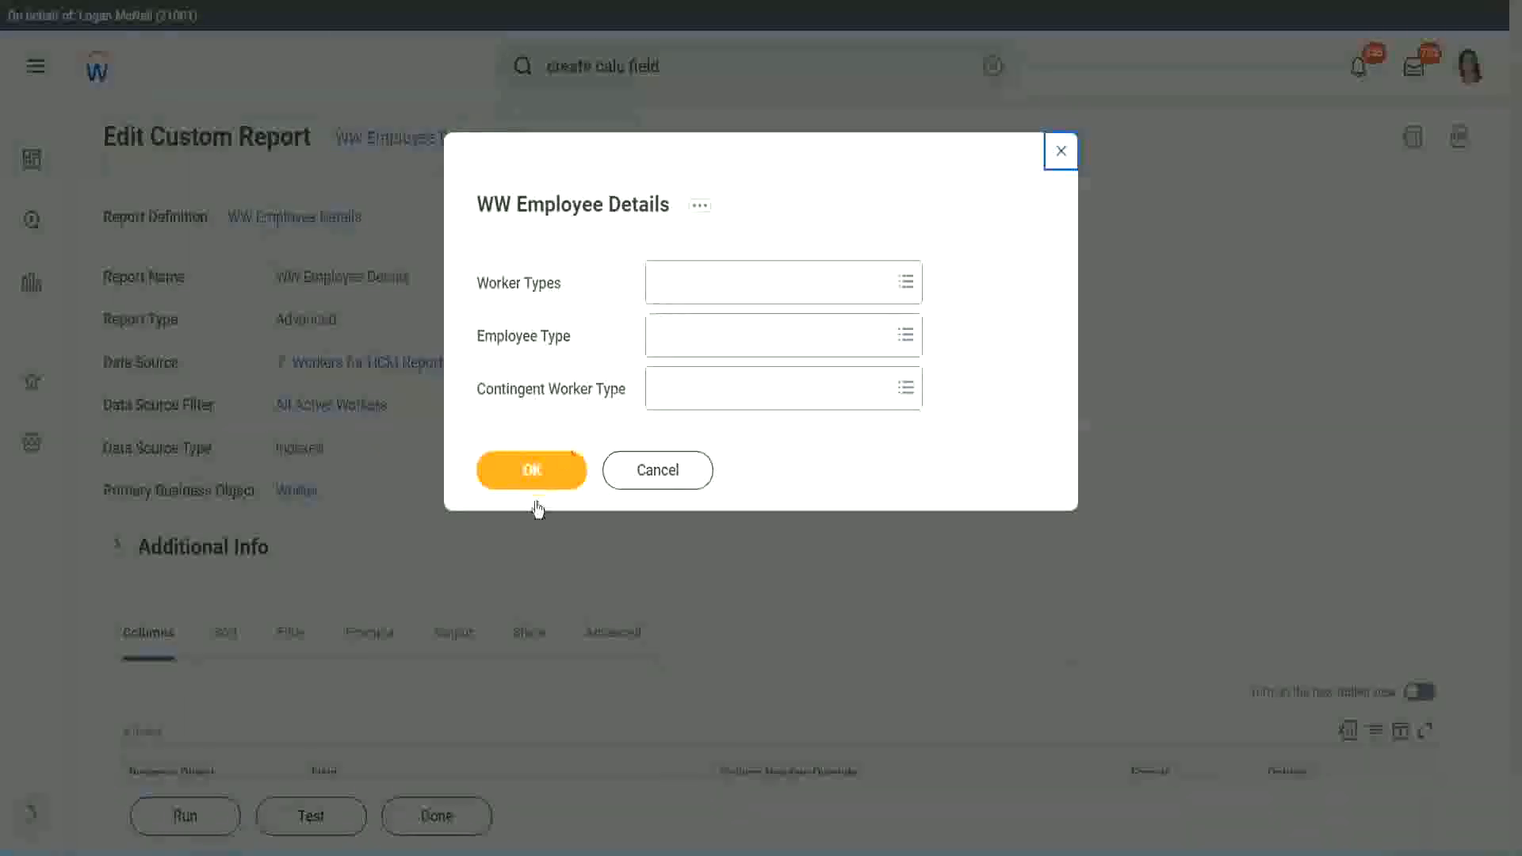
pyautogui.click(559, 460)
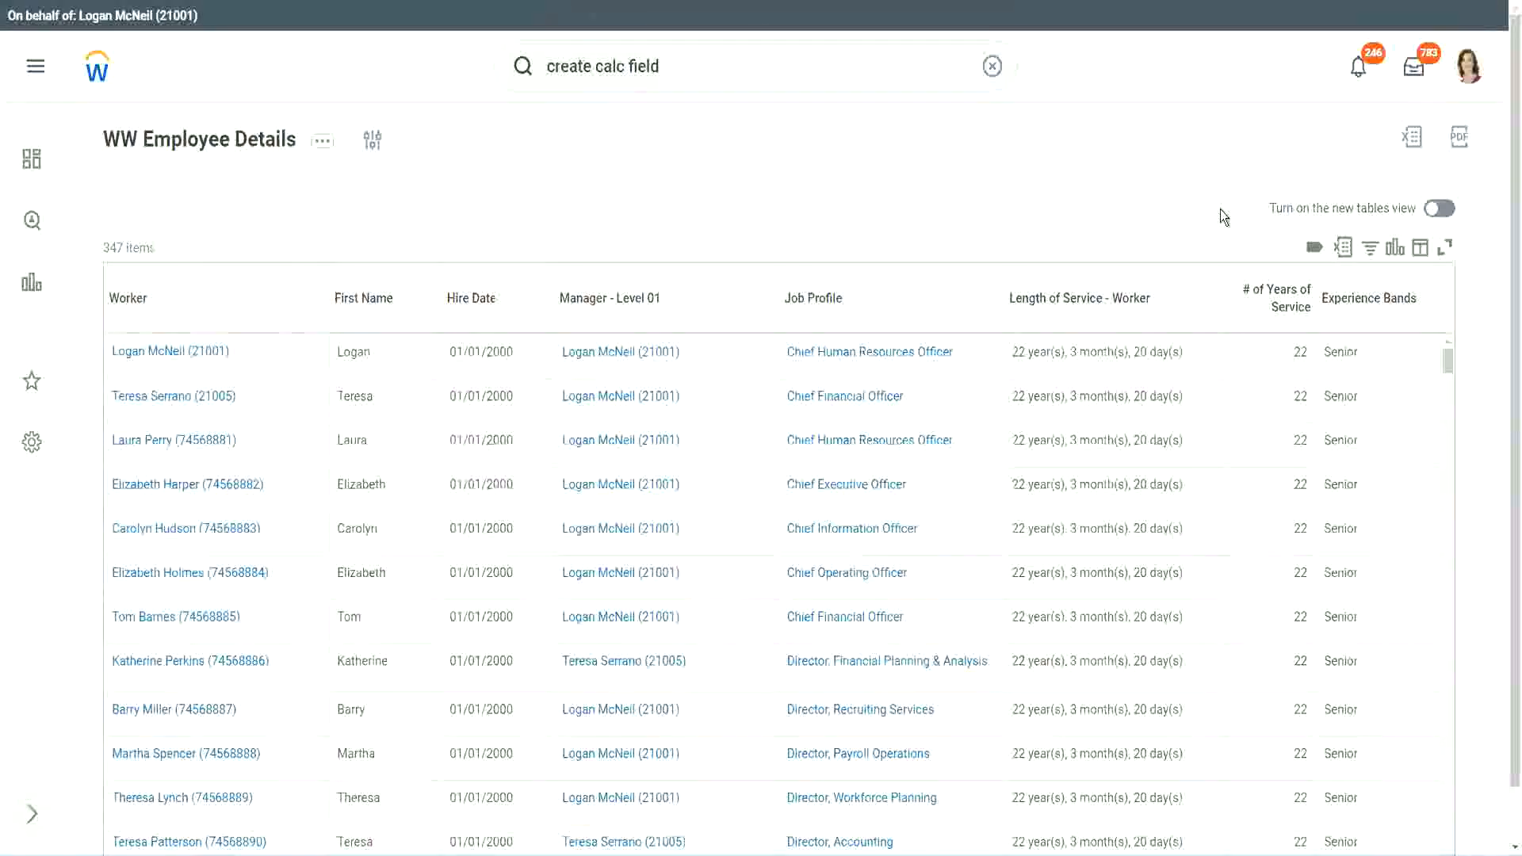
pyautogui.scroll(-1, 1221, 211)
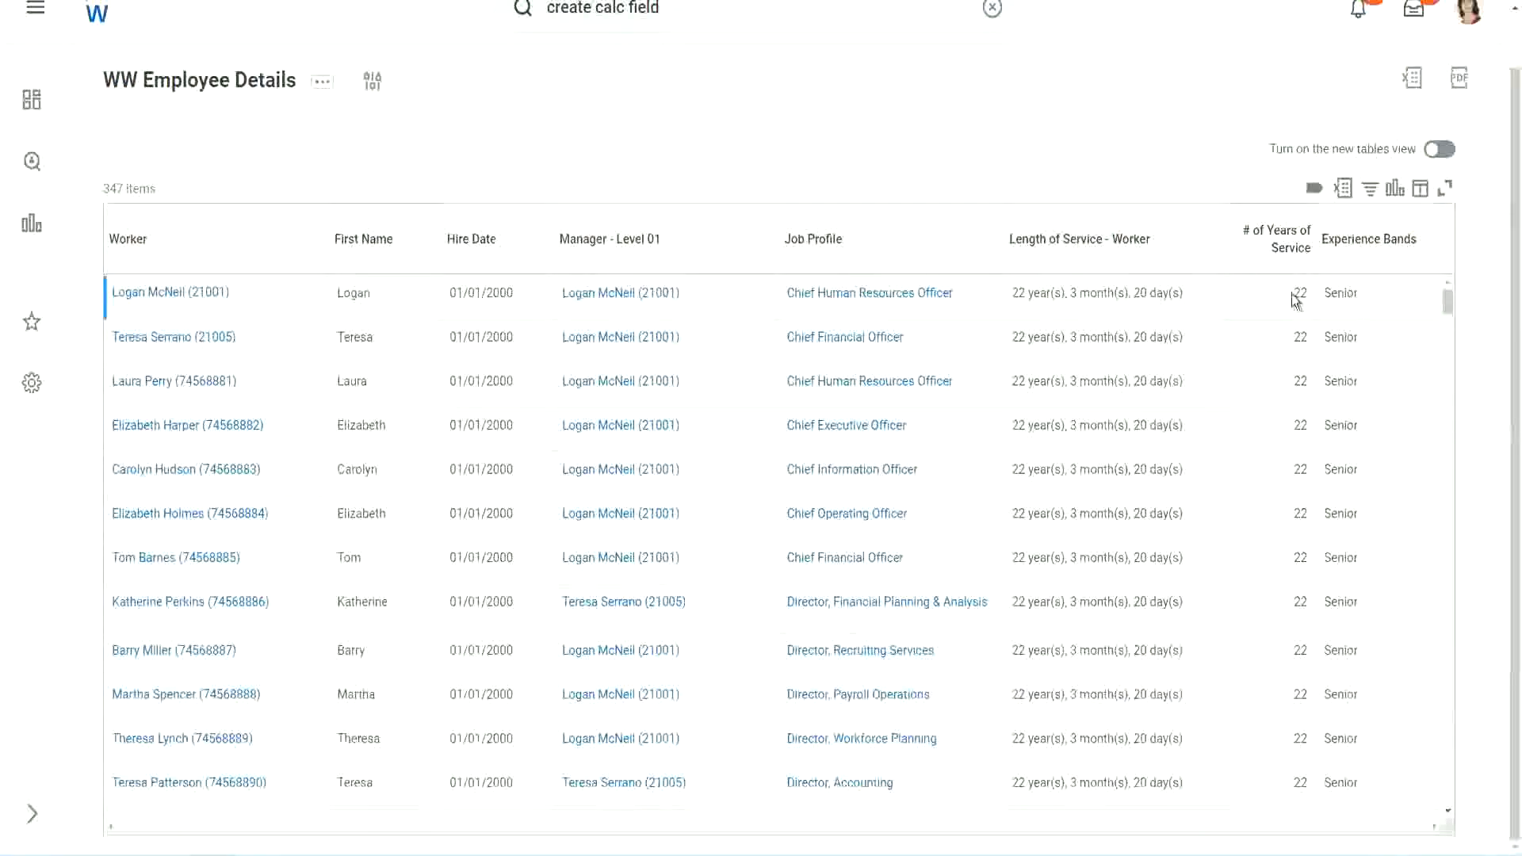
pyautogui.moveTo(1292, 299); pyautogui.dragTo(1309, 298)
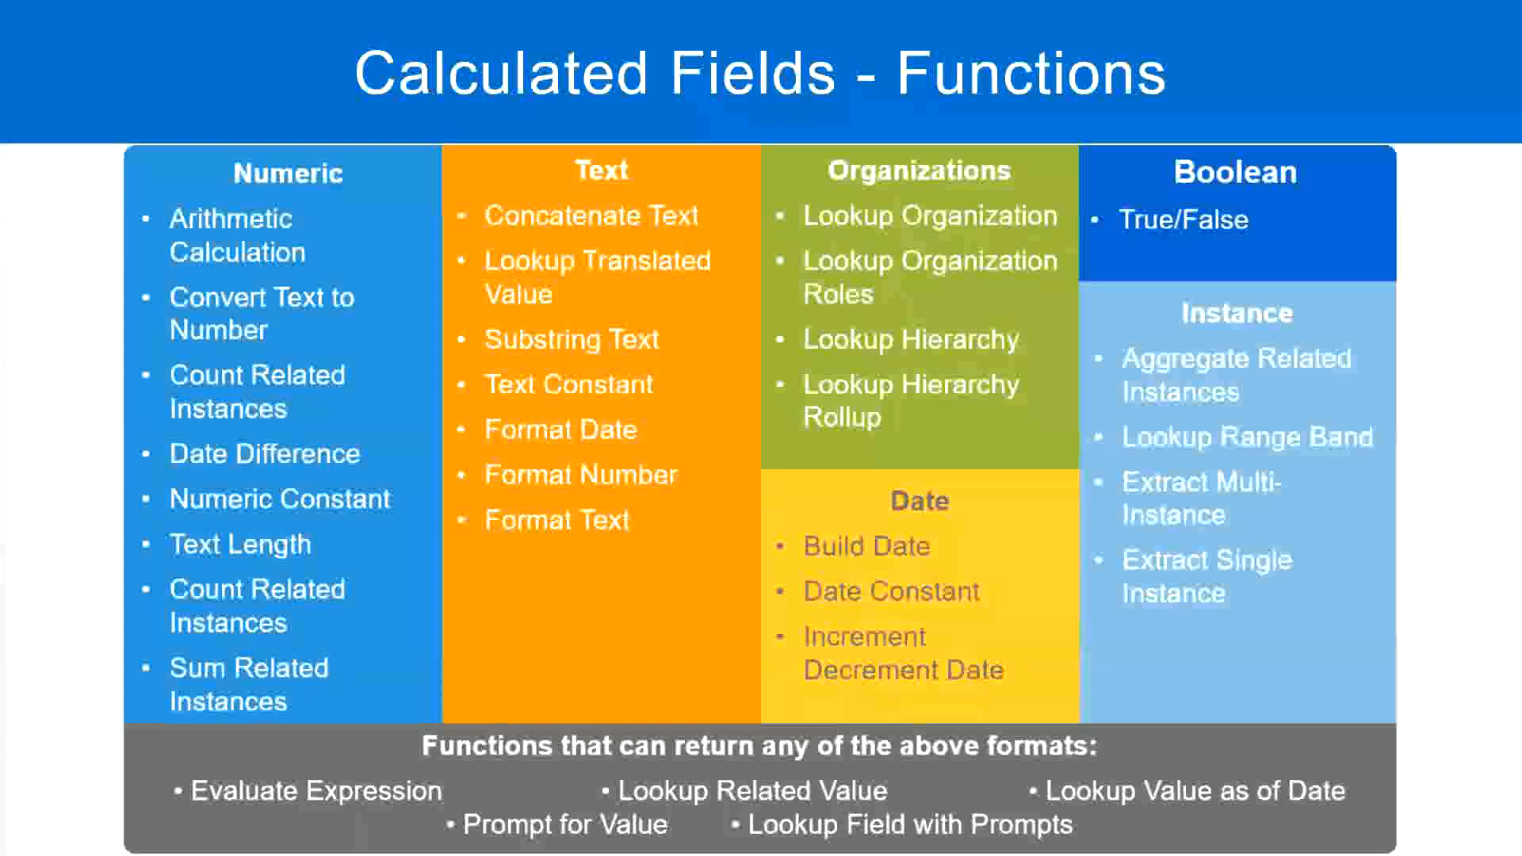
# Switch to the Notepad++ notes and review the years range defined for the Senior band.
pyautogui.hotkey('alt', 'Tab')
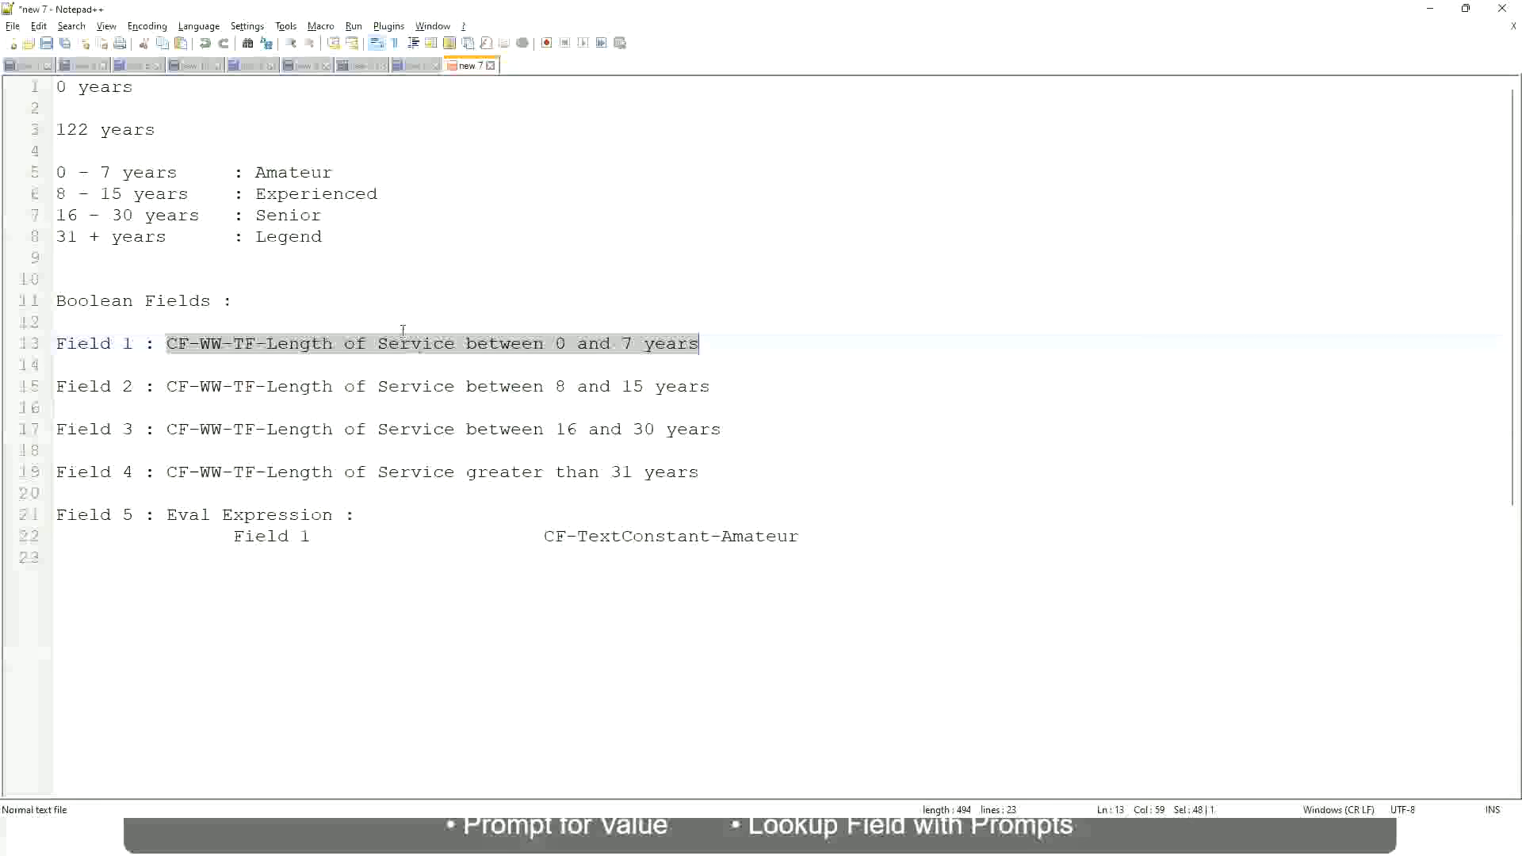
pyautogui.click(278, 278)
pyautogui.click(265, 212)
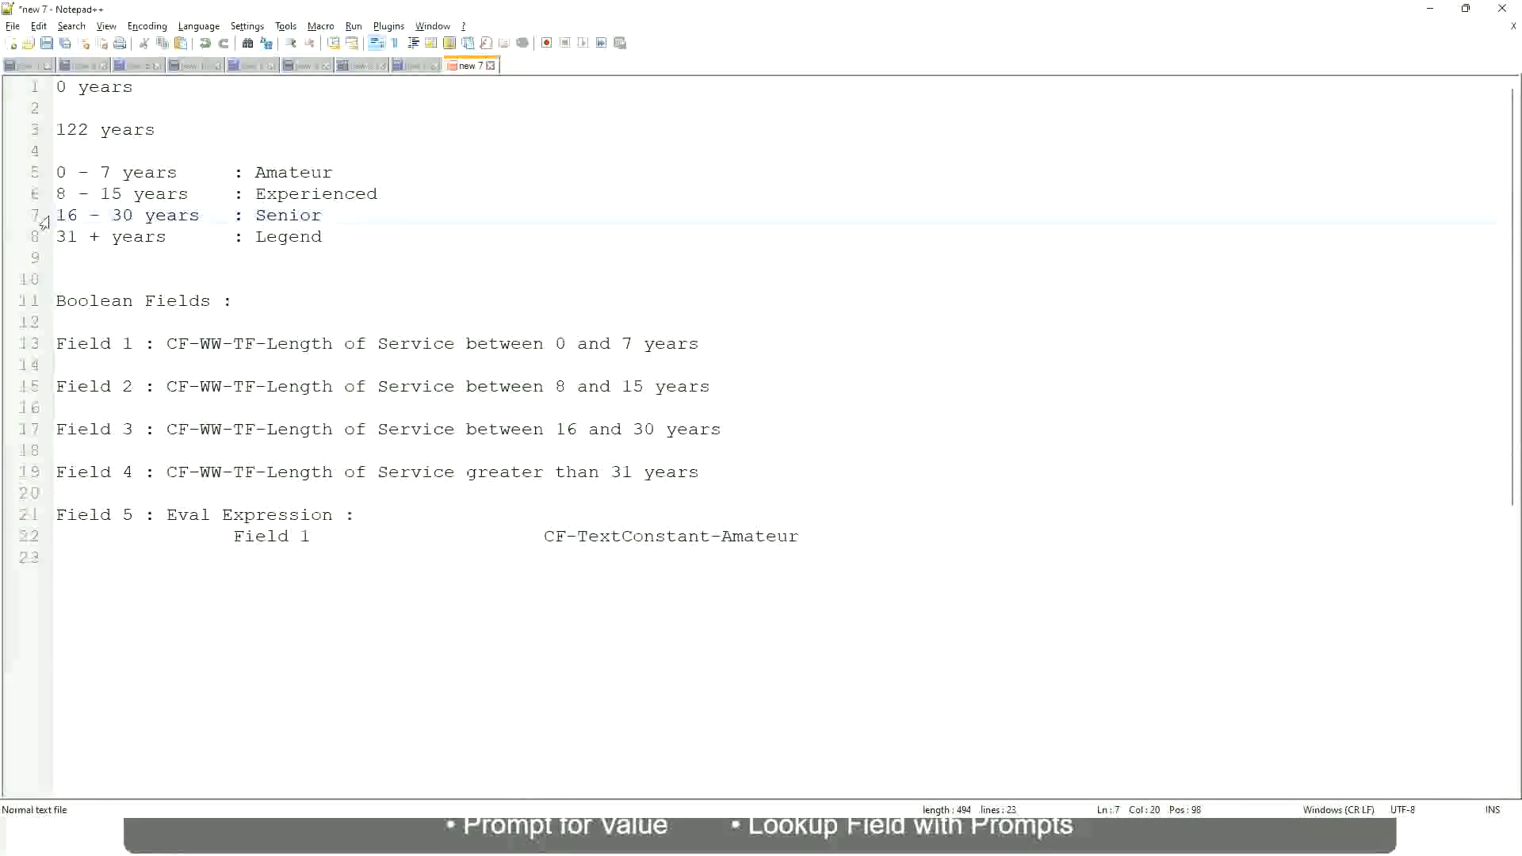
pyautogui.moveTo(56, 219); pyautogui.dragTo(145, 221)
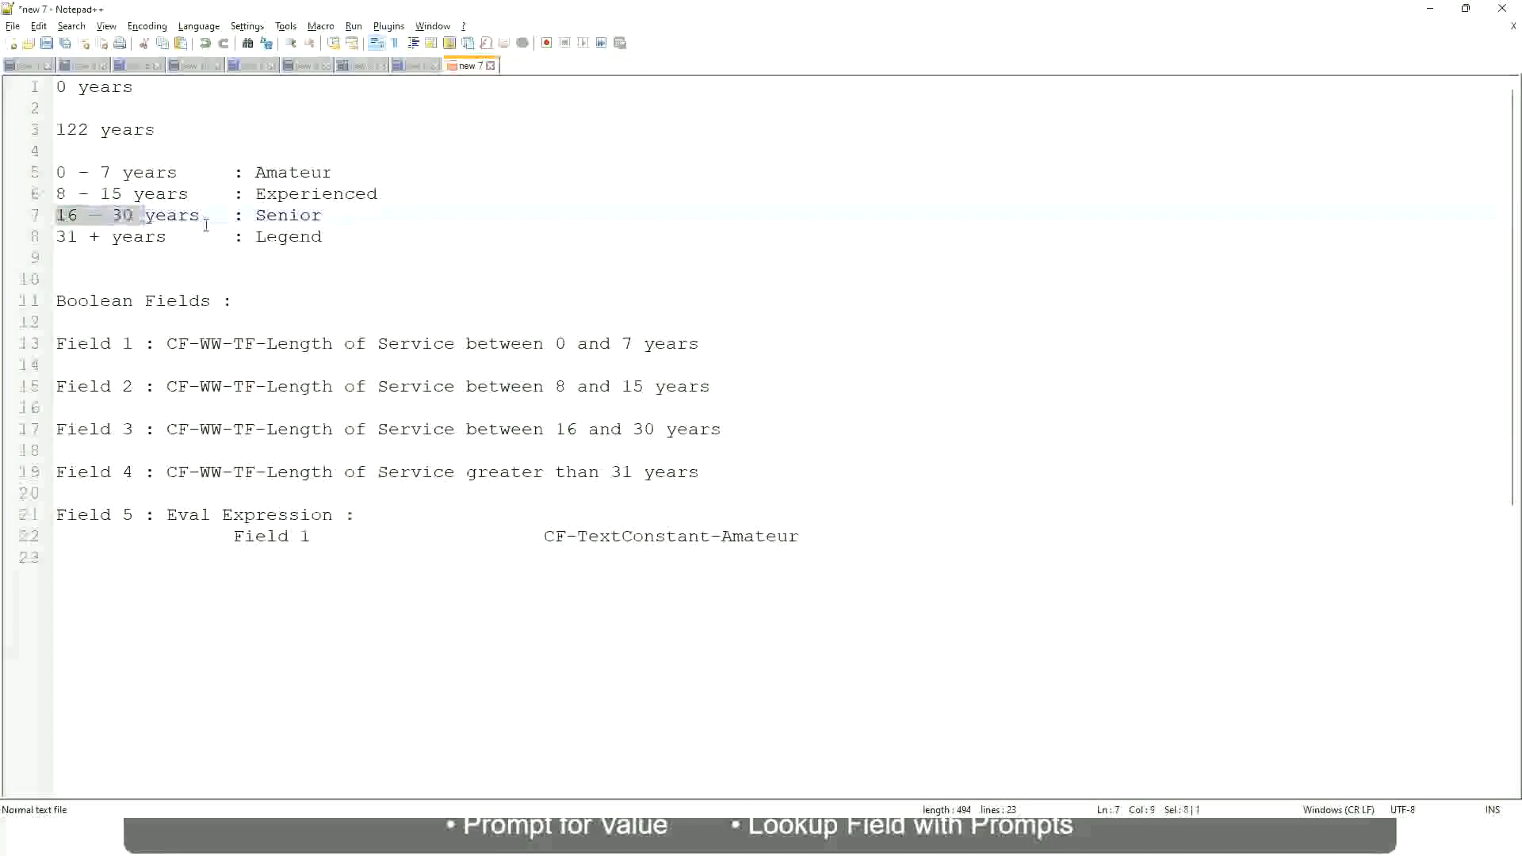
pyautogui.doubleClick(286, 216)
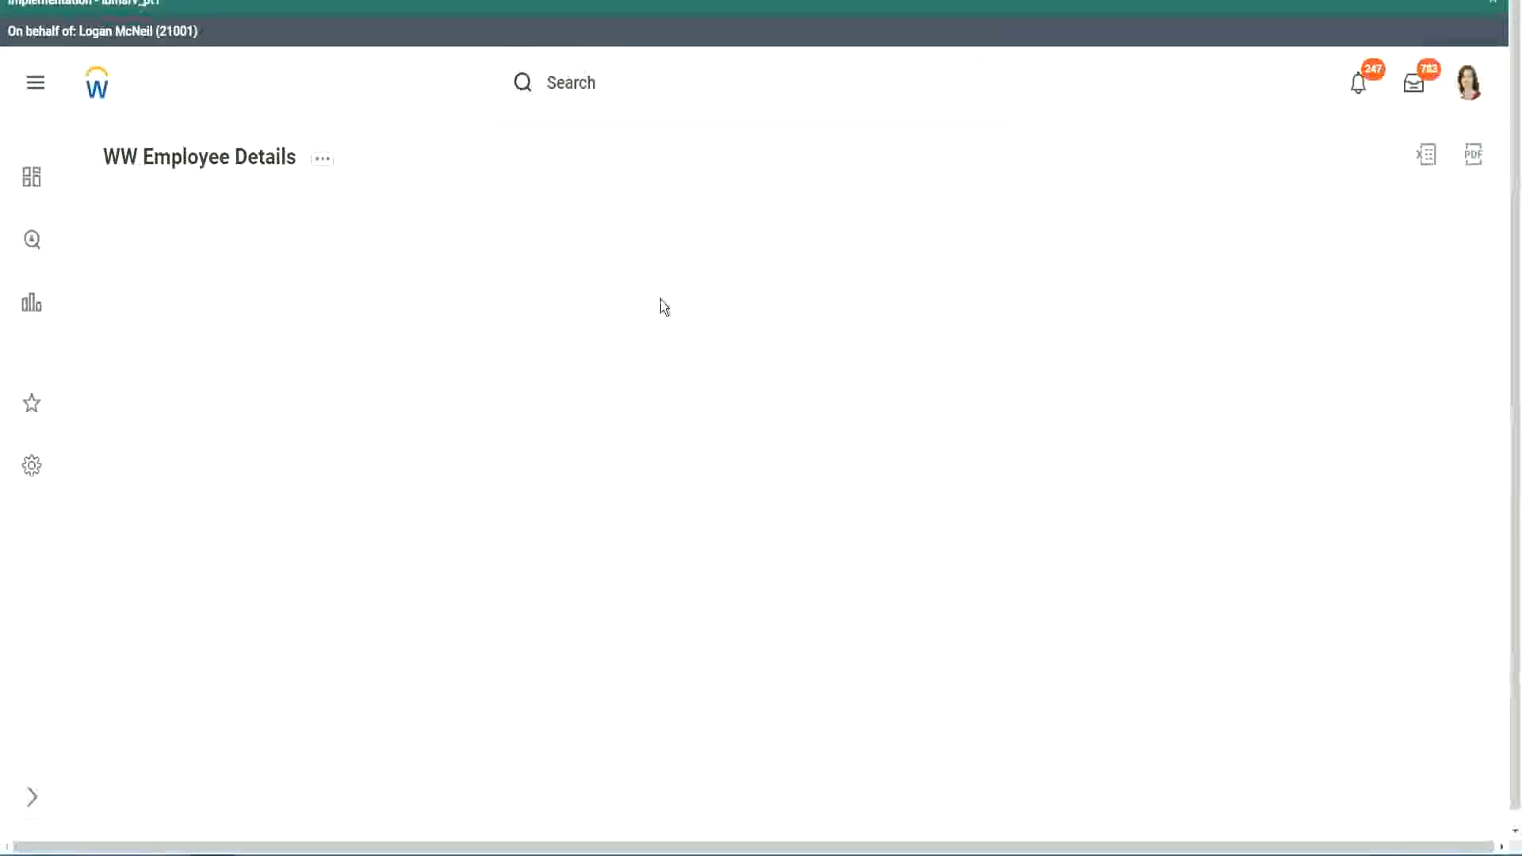
# Return to the Workday report results and check each worker's years of service against the assigned experience band.
pyautogui.scroll(-2, 1309, 475)
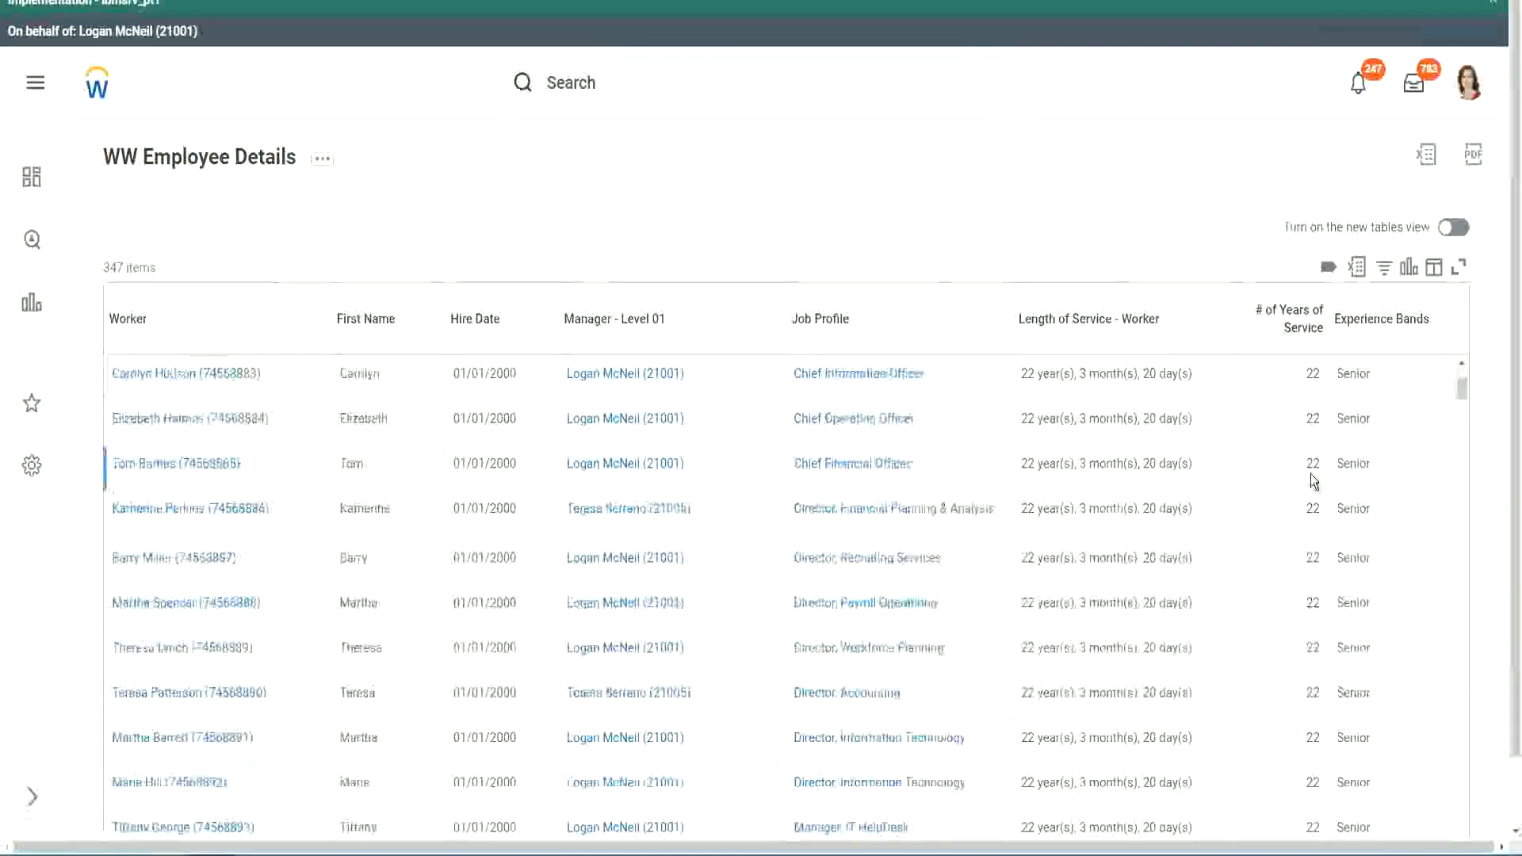
pyautogui.scroll(-5, 1316, 482)
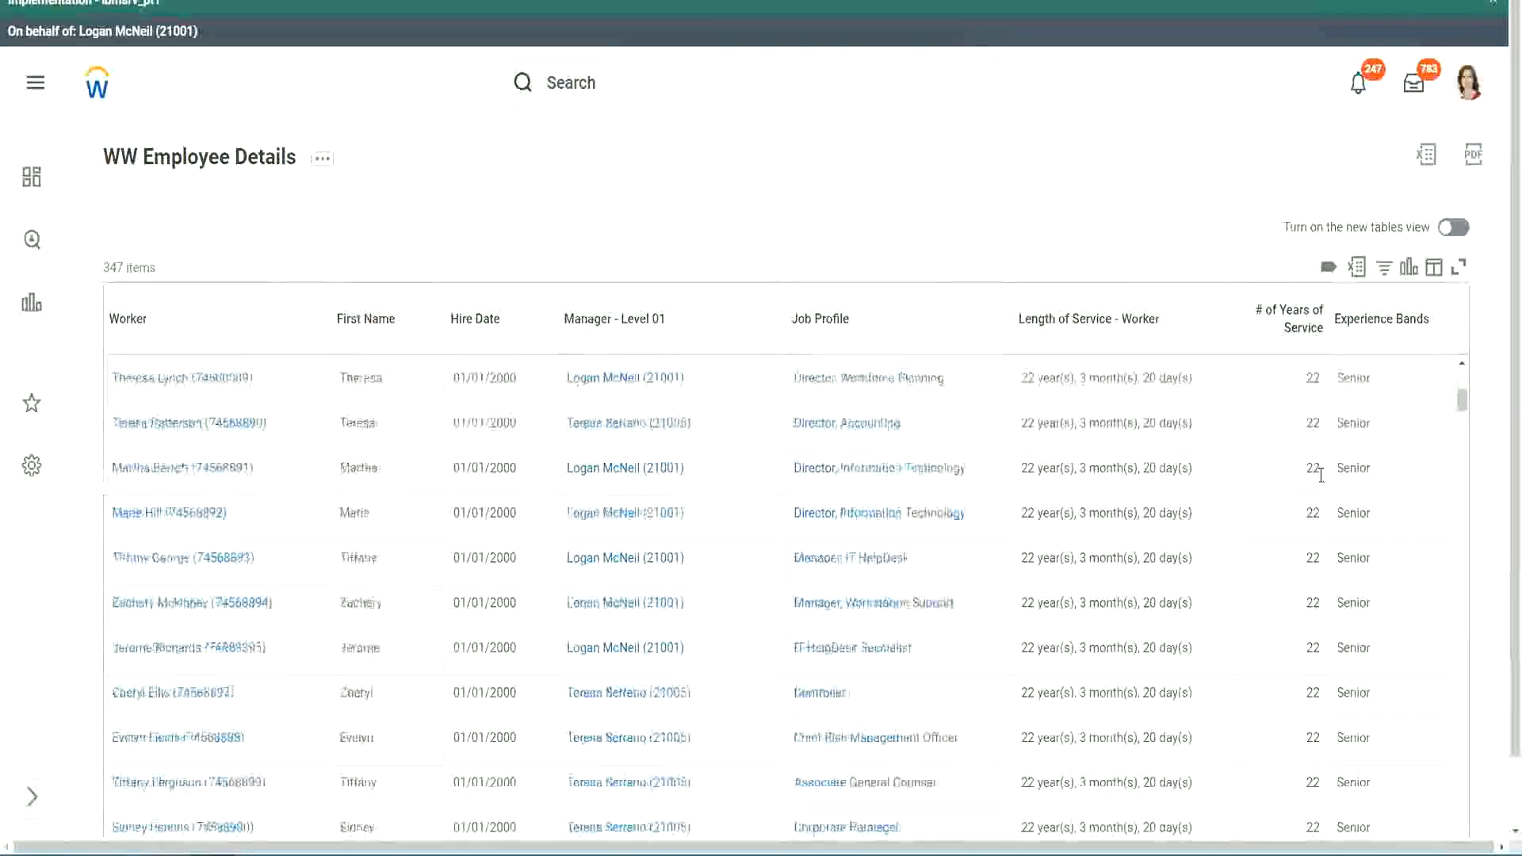
pyautogui.scroll(-5, 1325, 524)
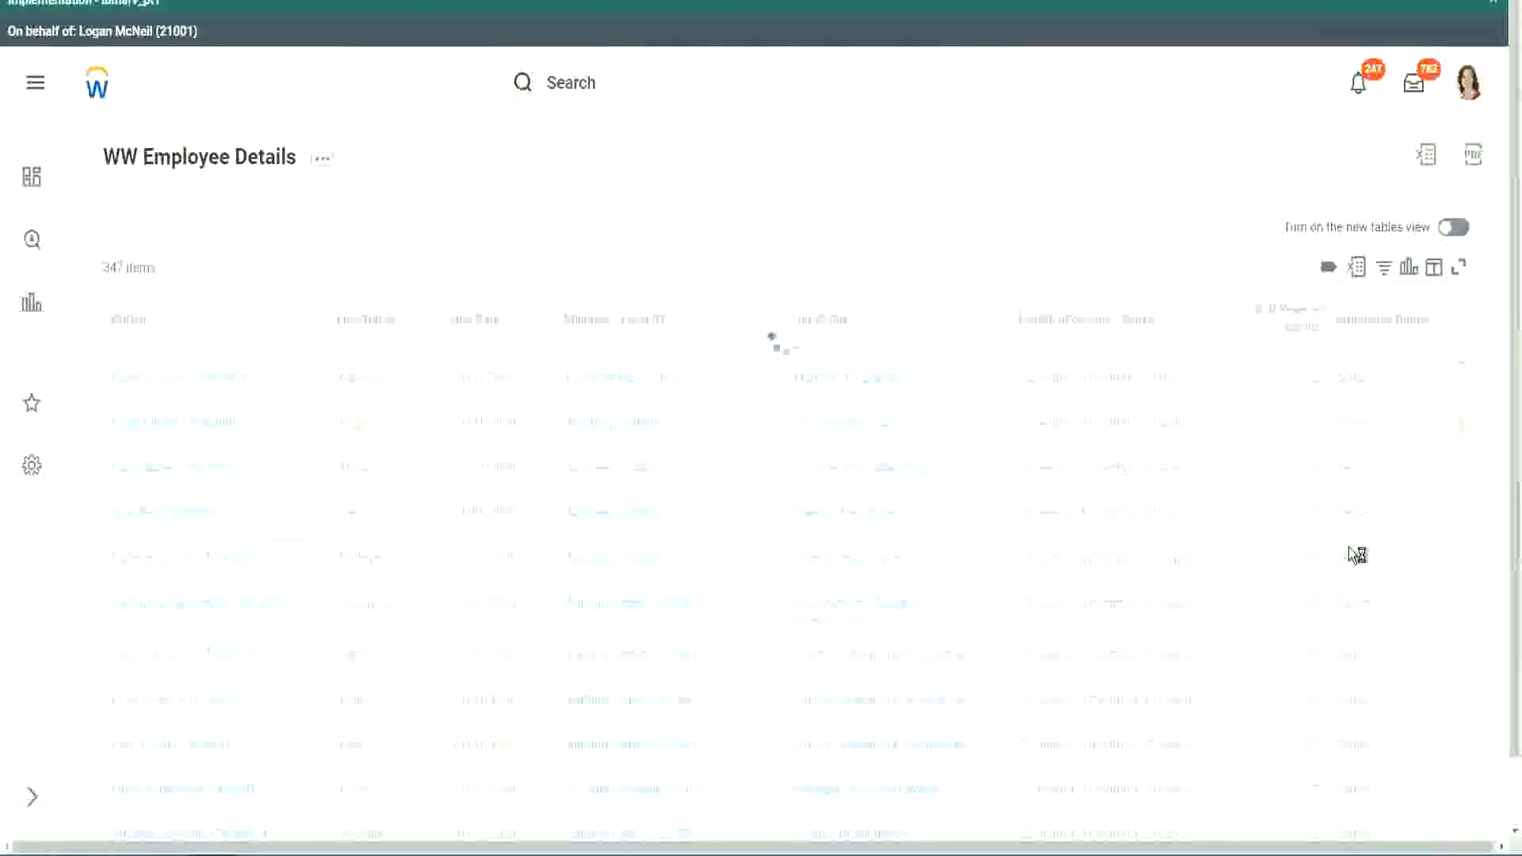
pyautogui.scroll(-1, 1357, 555)
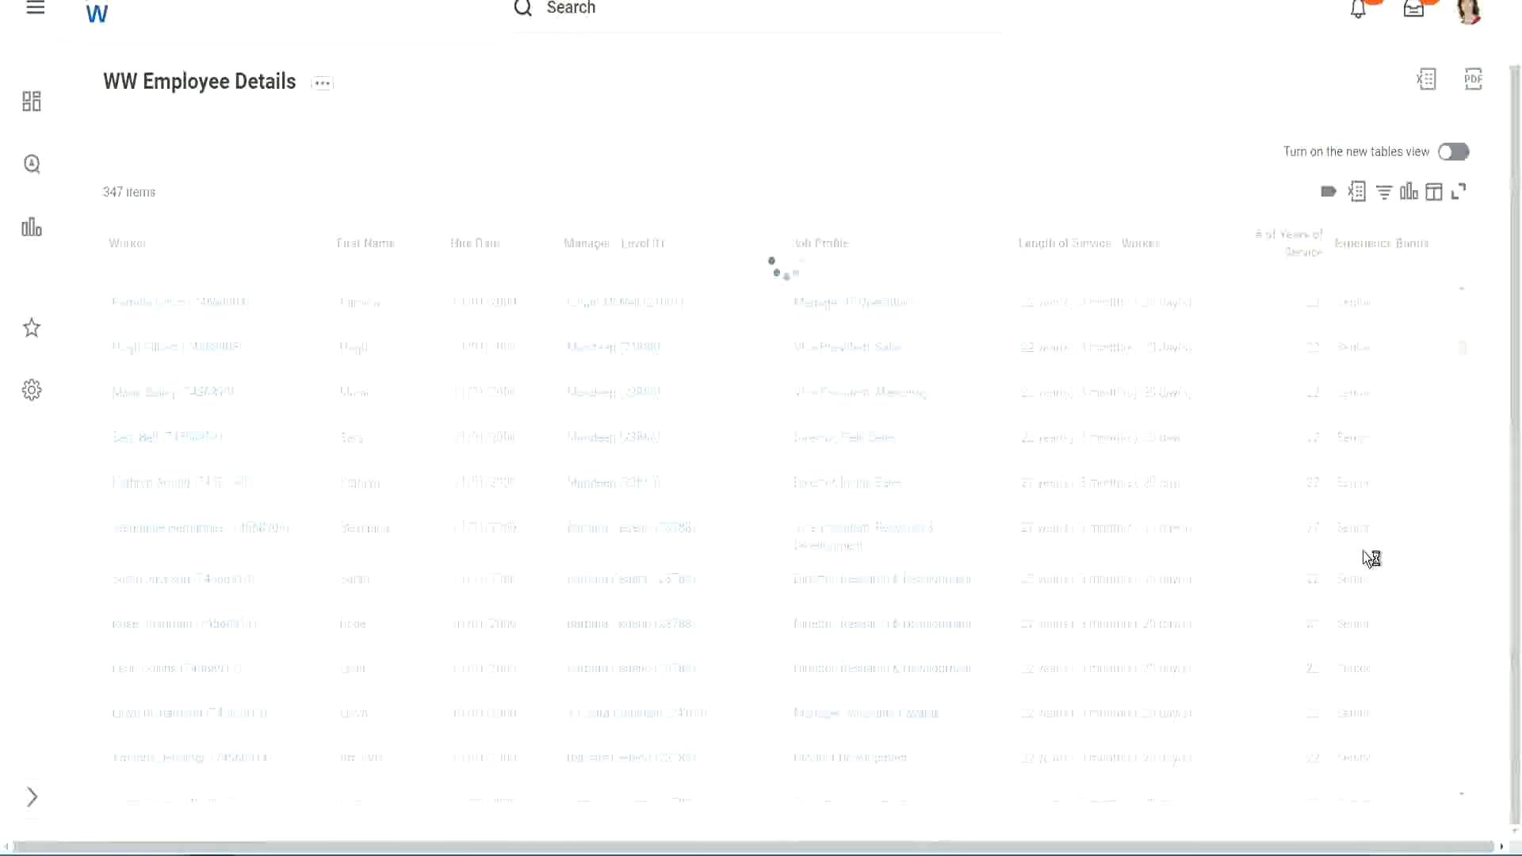
pyautogui.scroll(-4, 1410, 446)
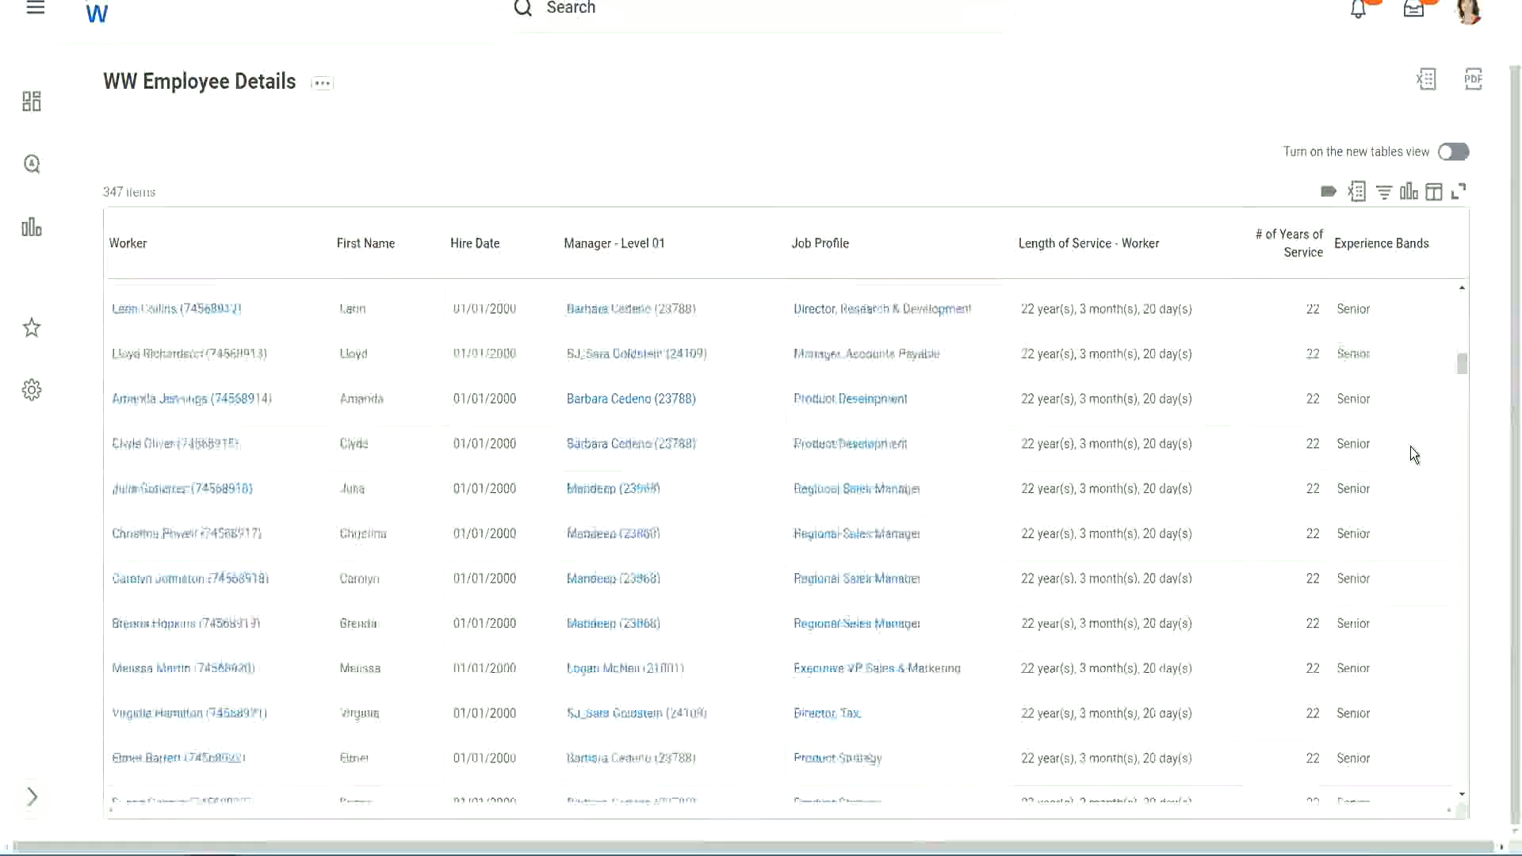
pyautogui.scroll(-3, 1410, 446)
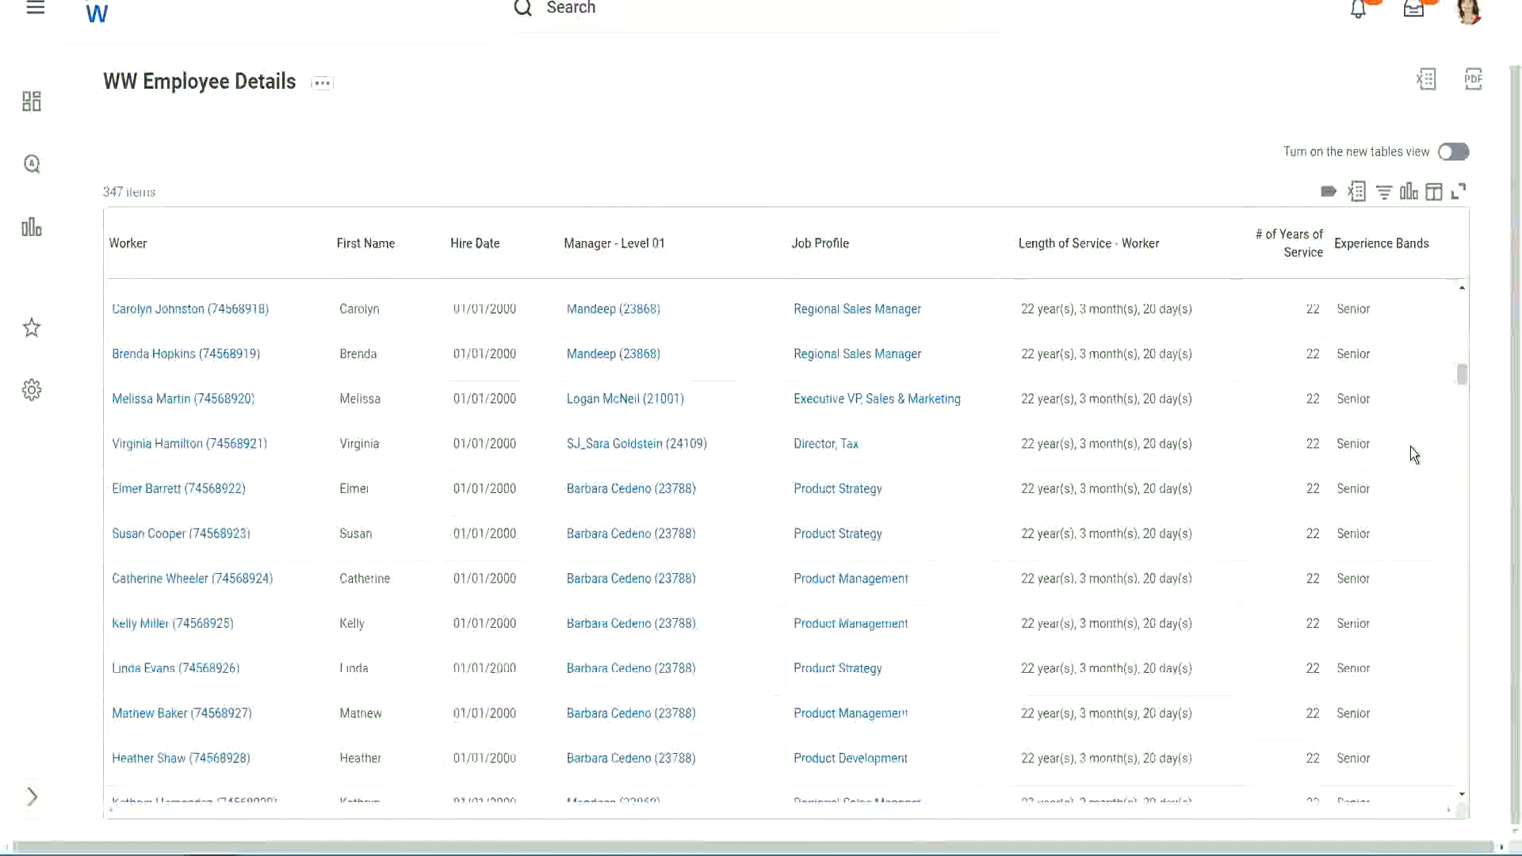
pyautogui.scroll(-7, 1411, 445)
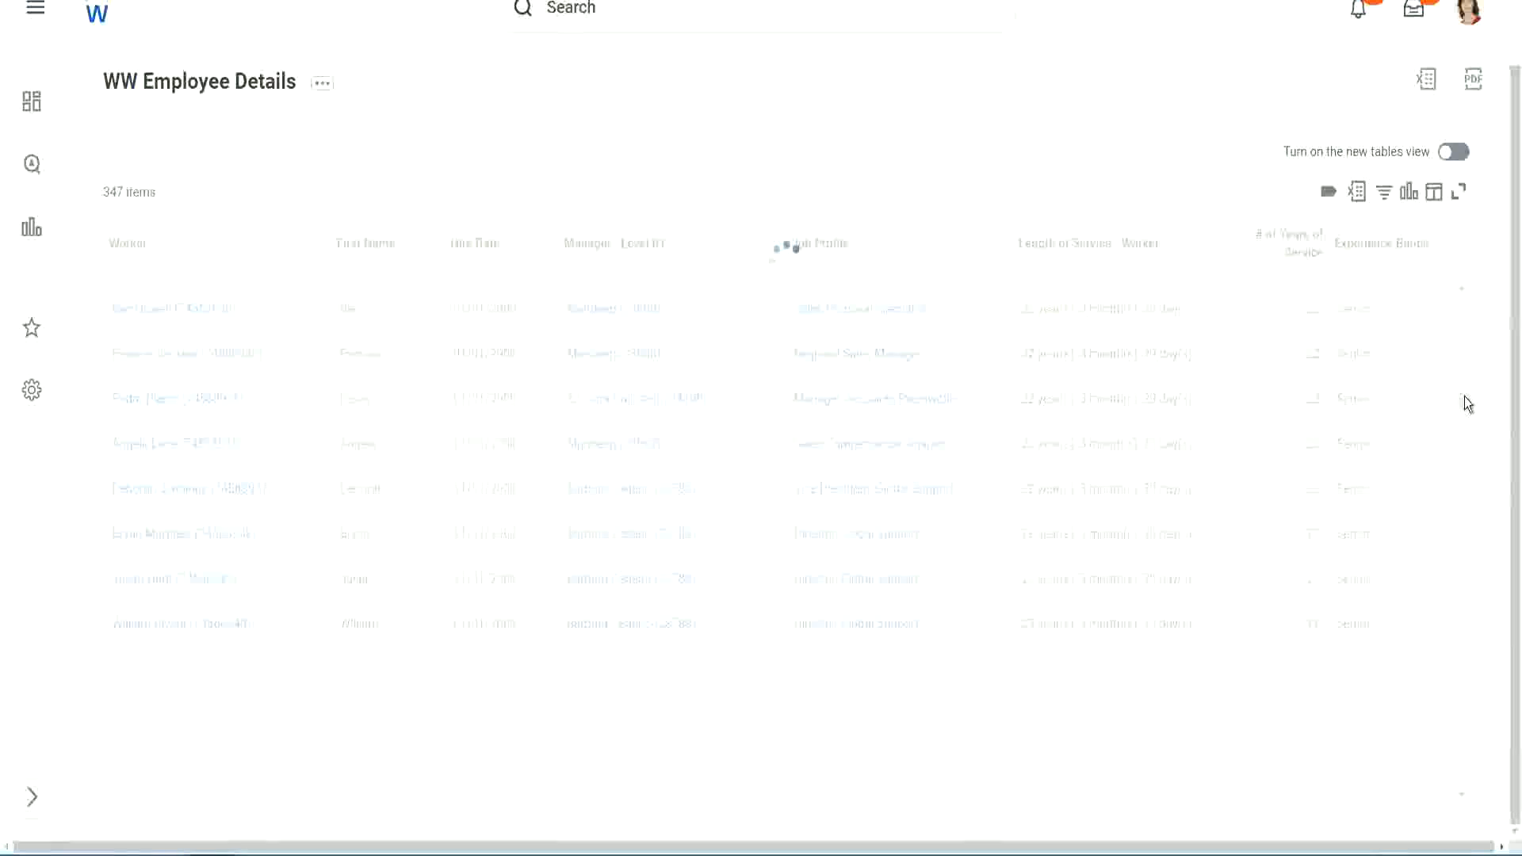
# Filter the report's Experience Bands column to values containing Amateur.
pyautogui.click(1390, 258)
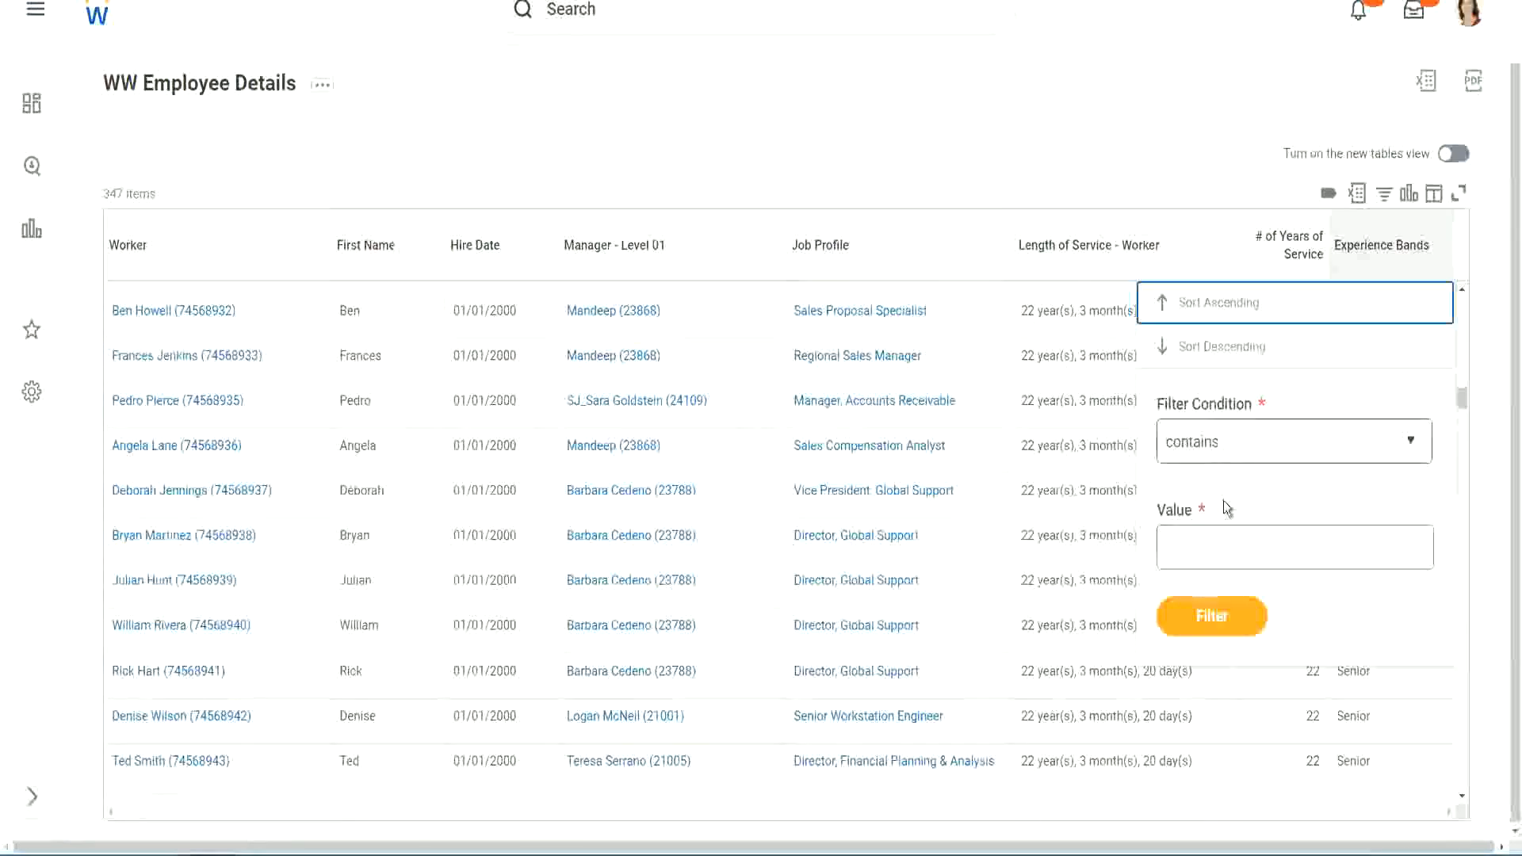
pyautogui.click(1207, 535)
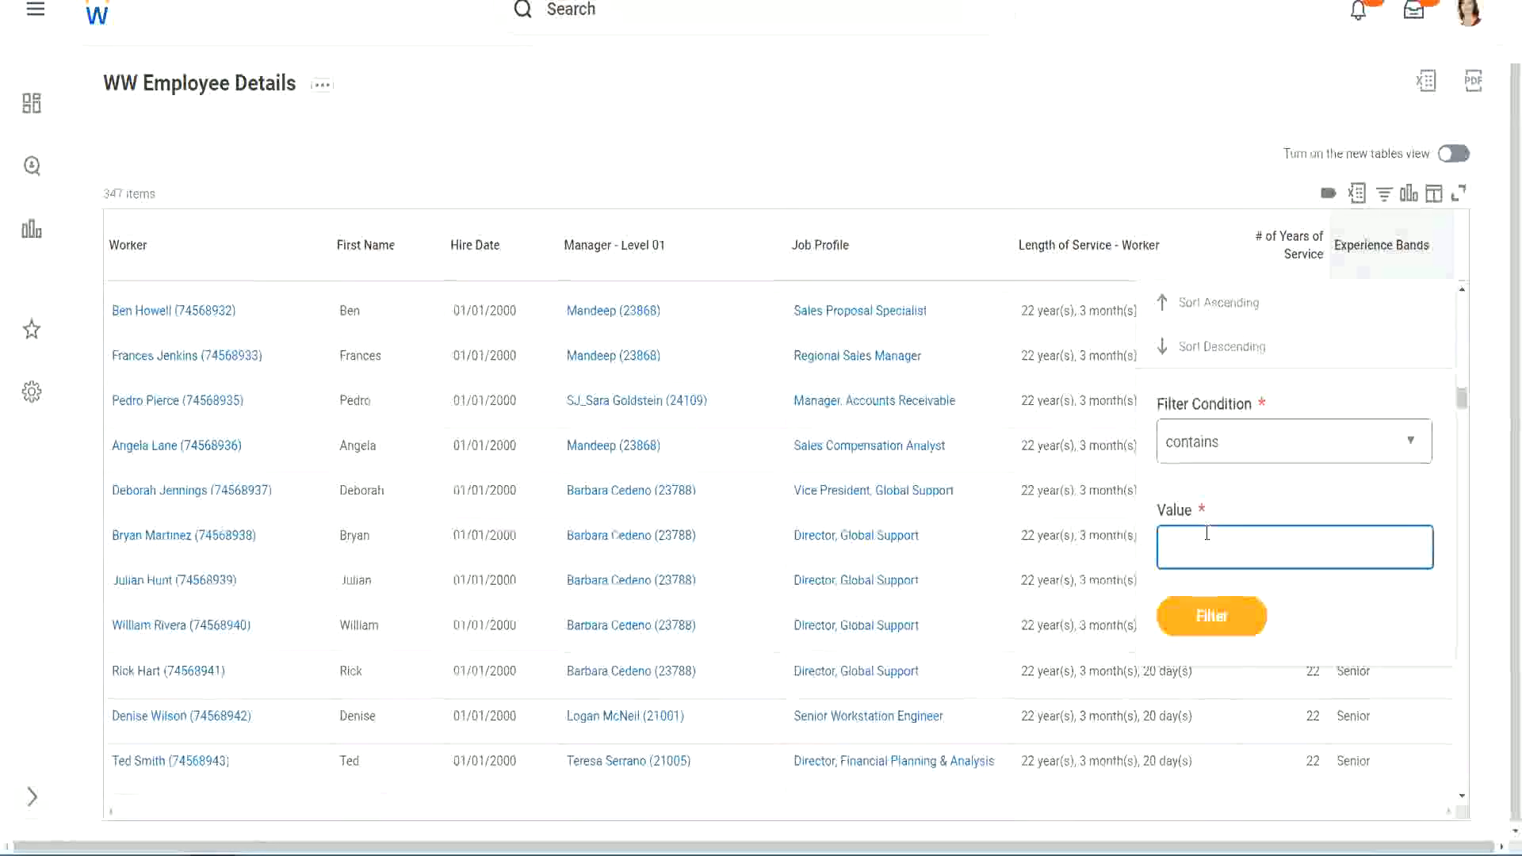
pyautogui.write('Amate')
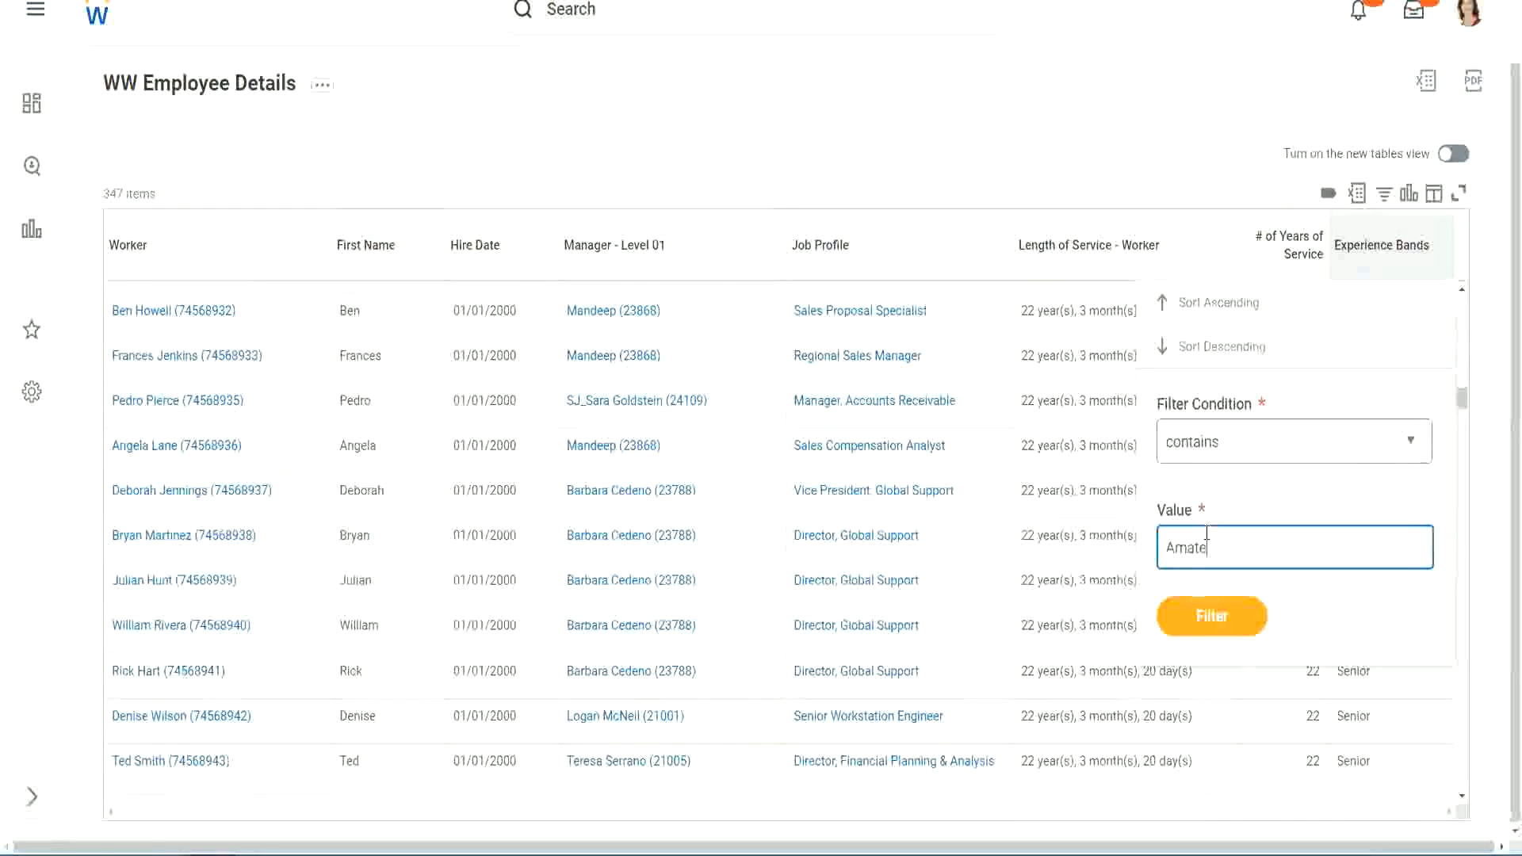
pyautogui.write('ur')
pyautogui.click(1200, 626)
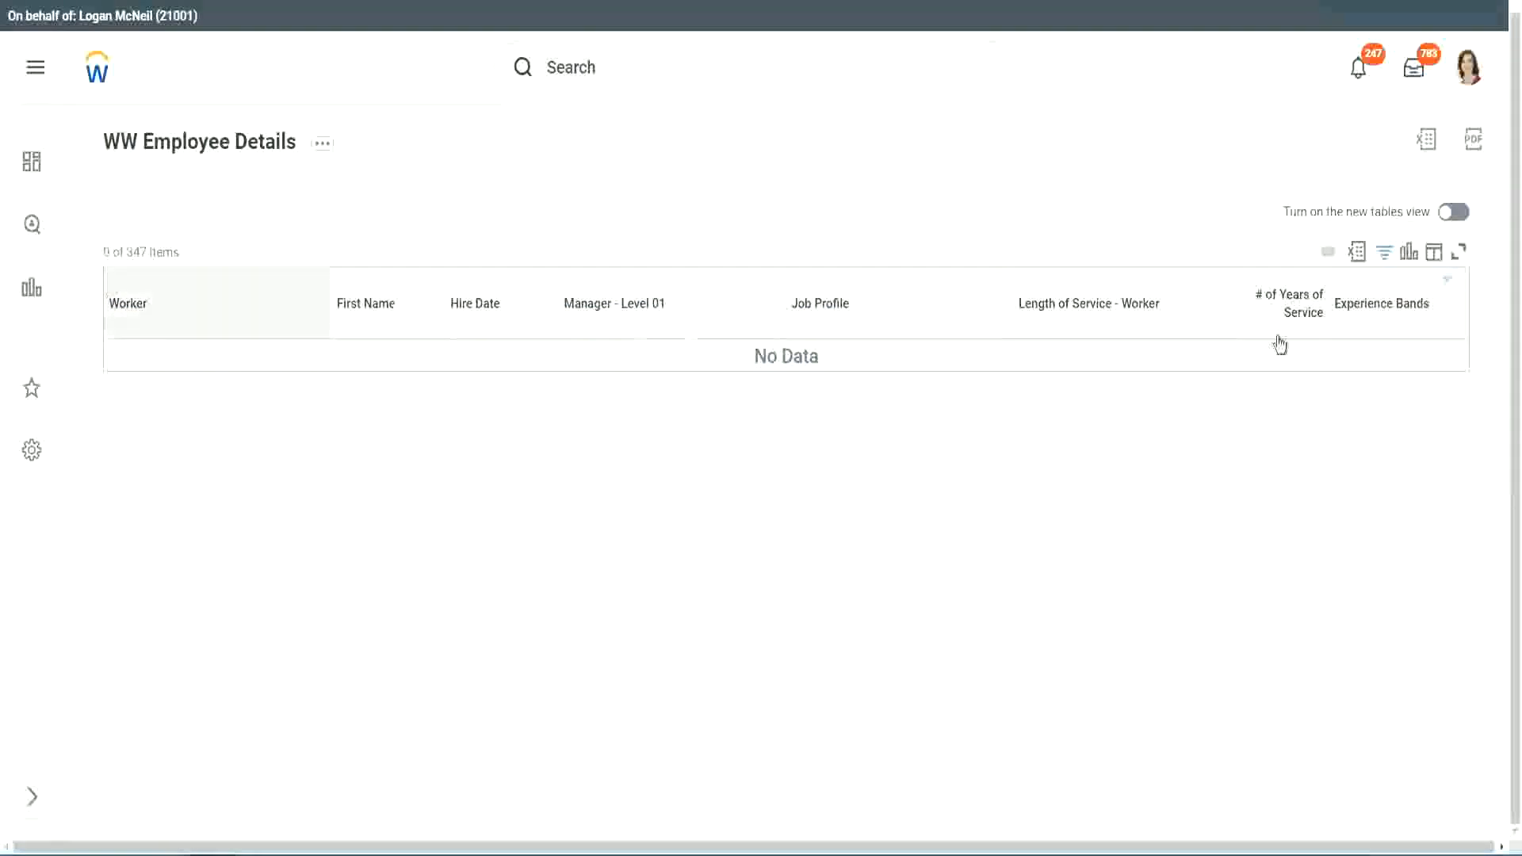
# Change the Experience Bands filter value to Legend and check the hire dates and years of service of the filtered workers.
pyautogui.click(1378, 305)
pyautogui.moveTo(1267, 525); pyautogui.dragTo(1087, 521)
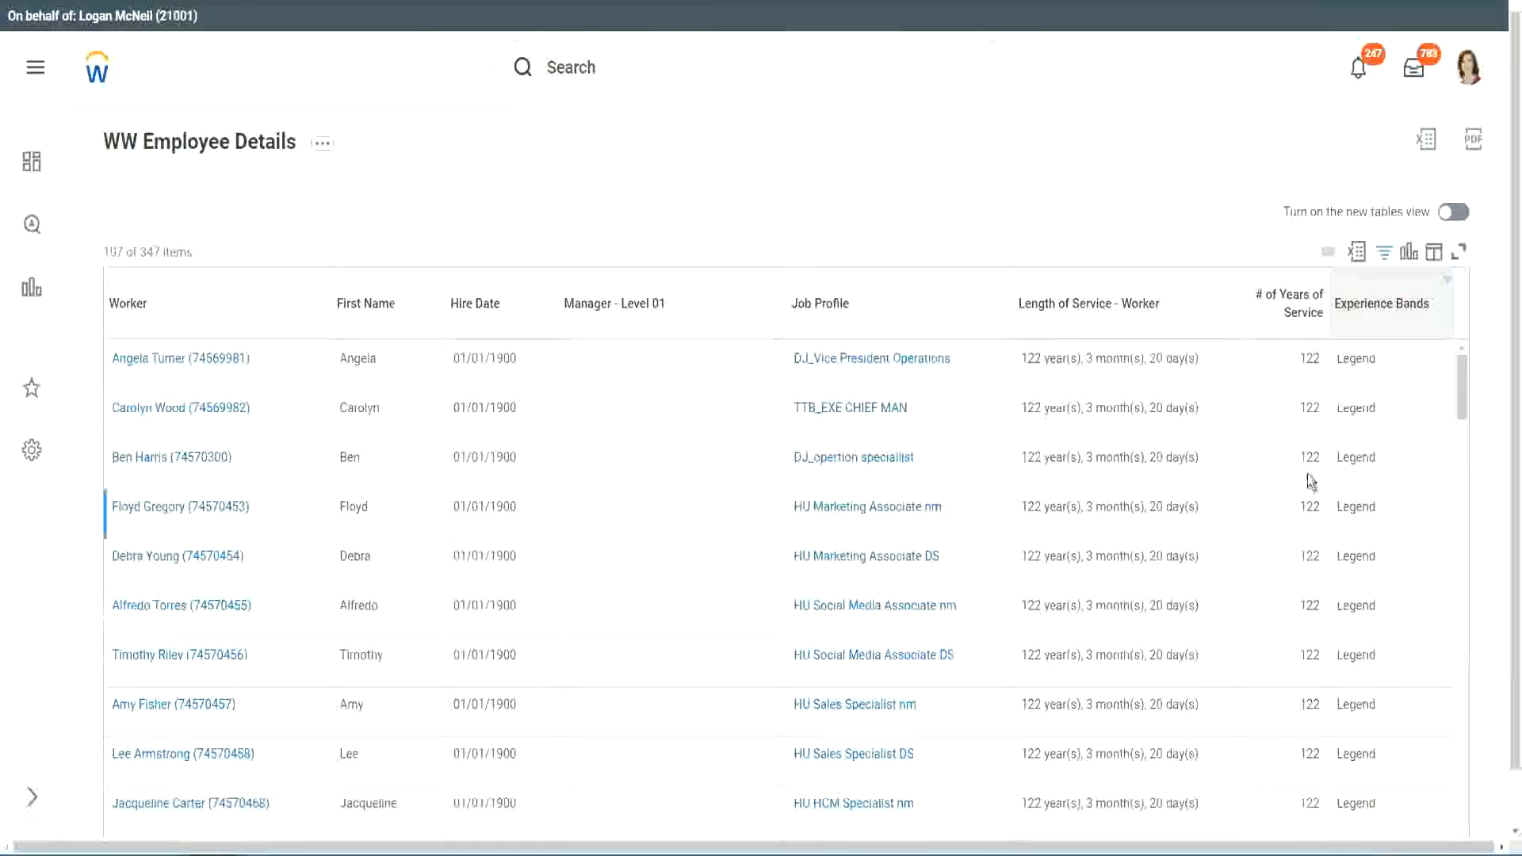
pyautogui.scroll(-15, 1306, 474)
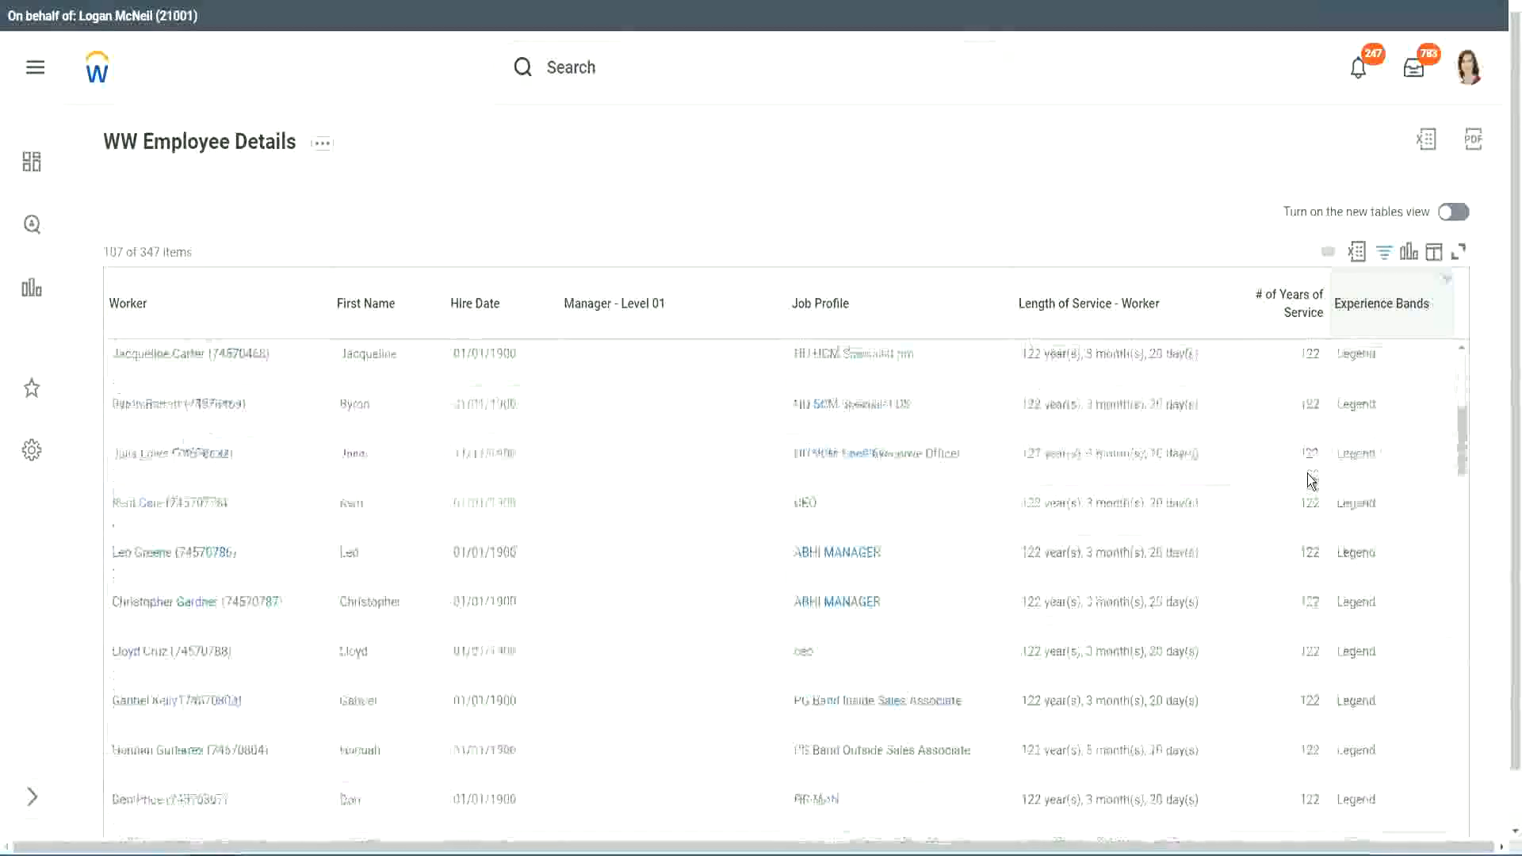
pyautogui.scroll(-3, 1307, 474)
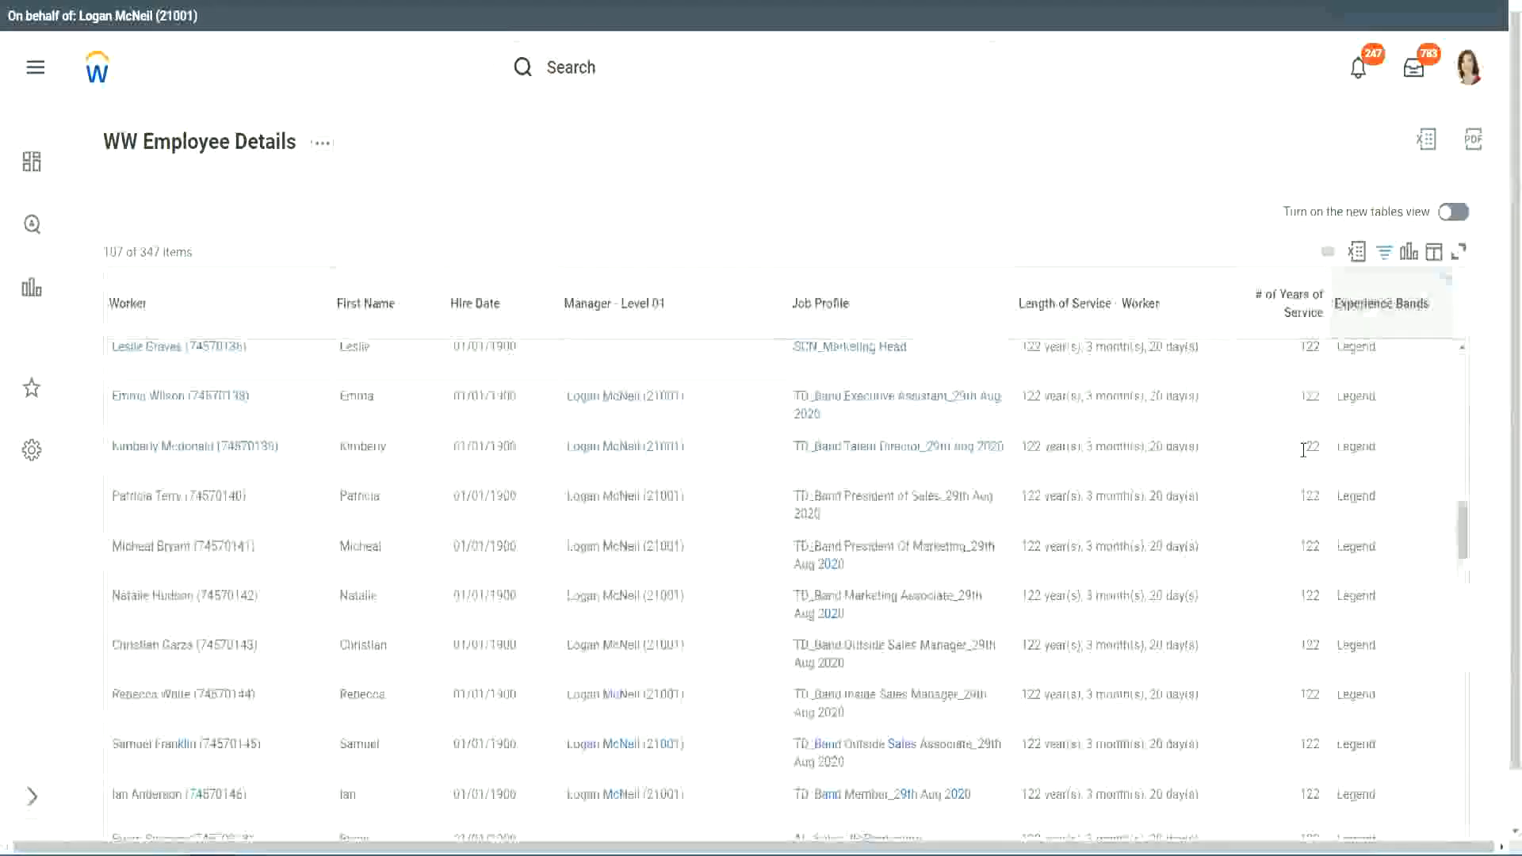
pyautogui.scroll(-10, 1305, 455)
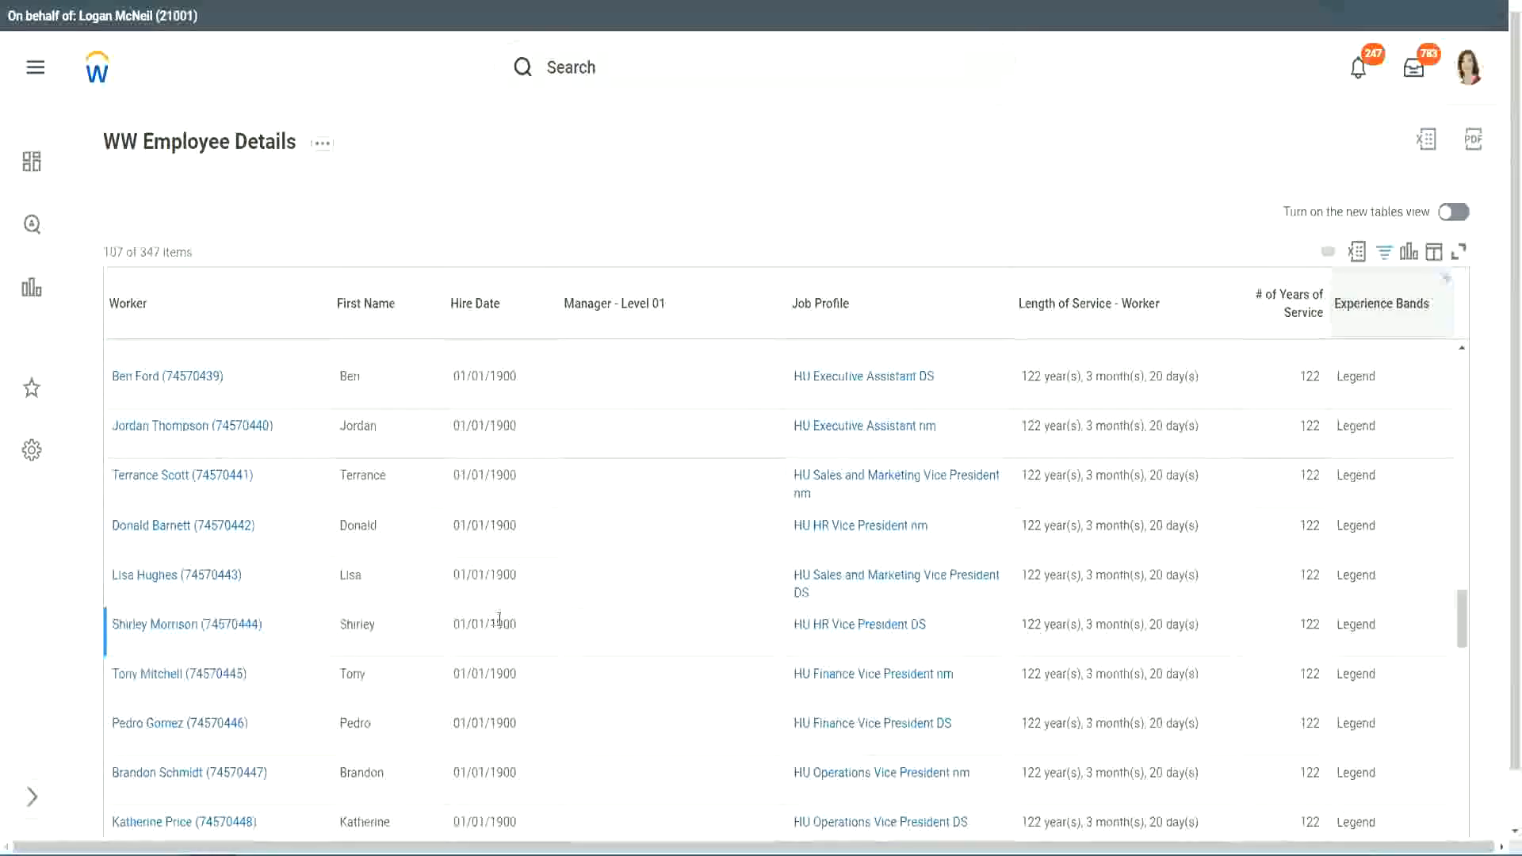
pyautogui.doubleClick(503, 625)
pyautogui.scroll(-5, 1294, 596)
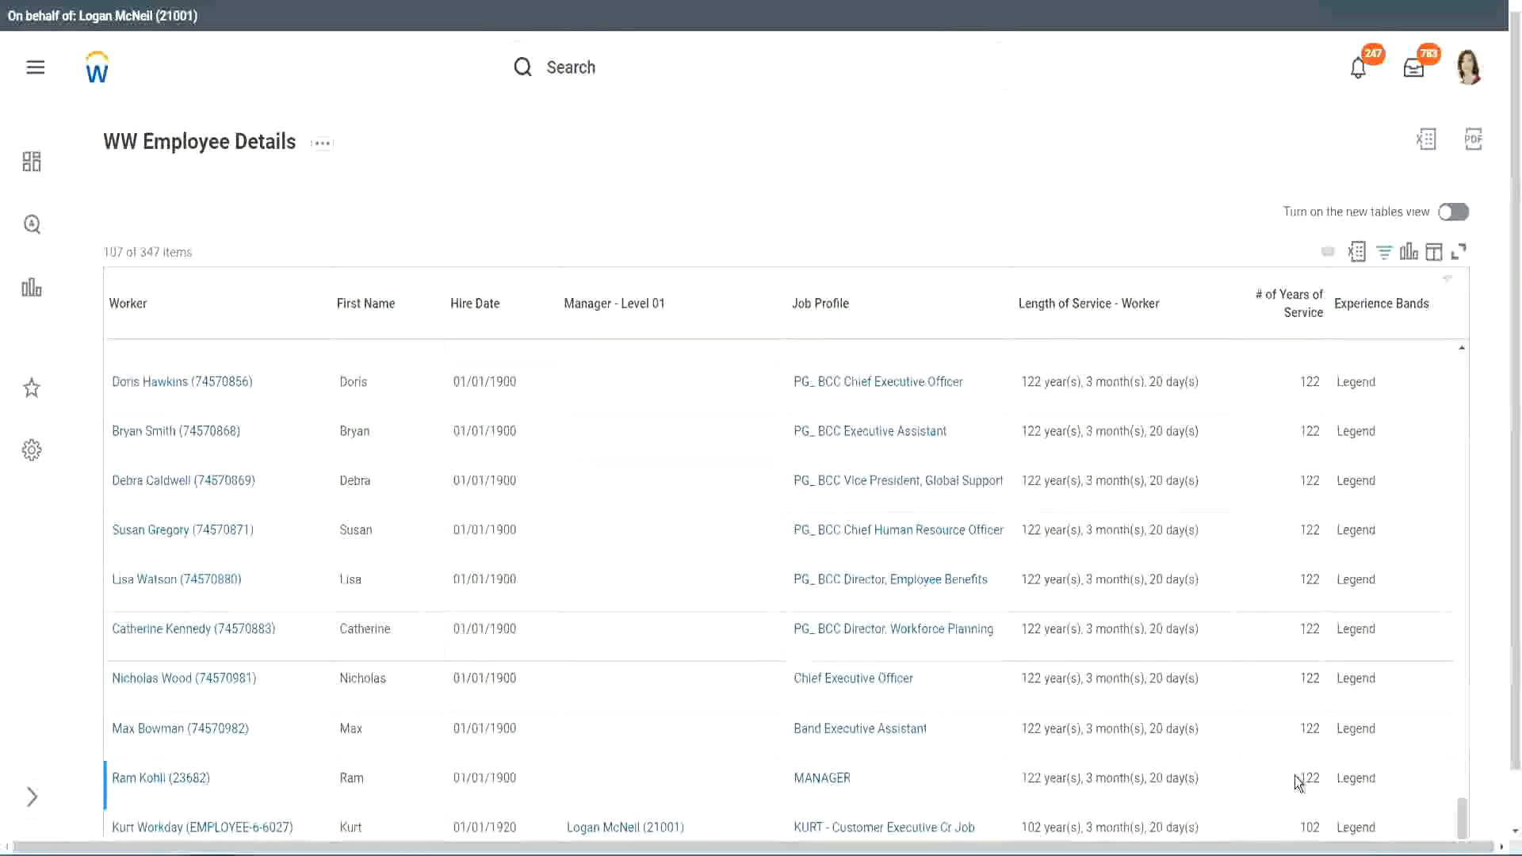
pyautogui.doubleClick(1309, 827)
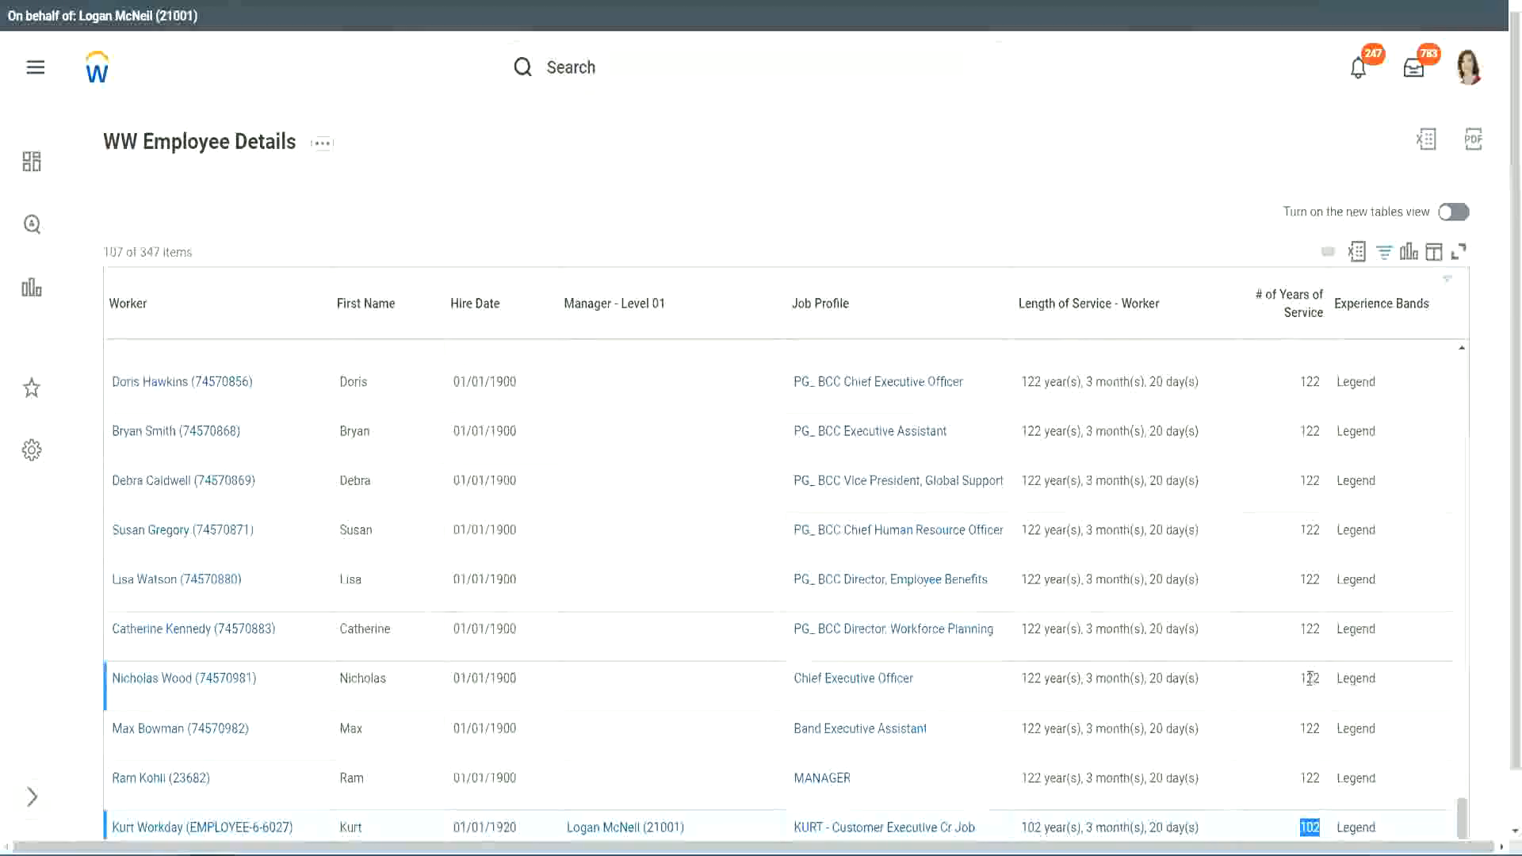
pyautogui.moveTo(1308, 678); pyautogui.dragTo(1321, 679)
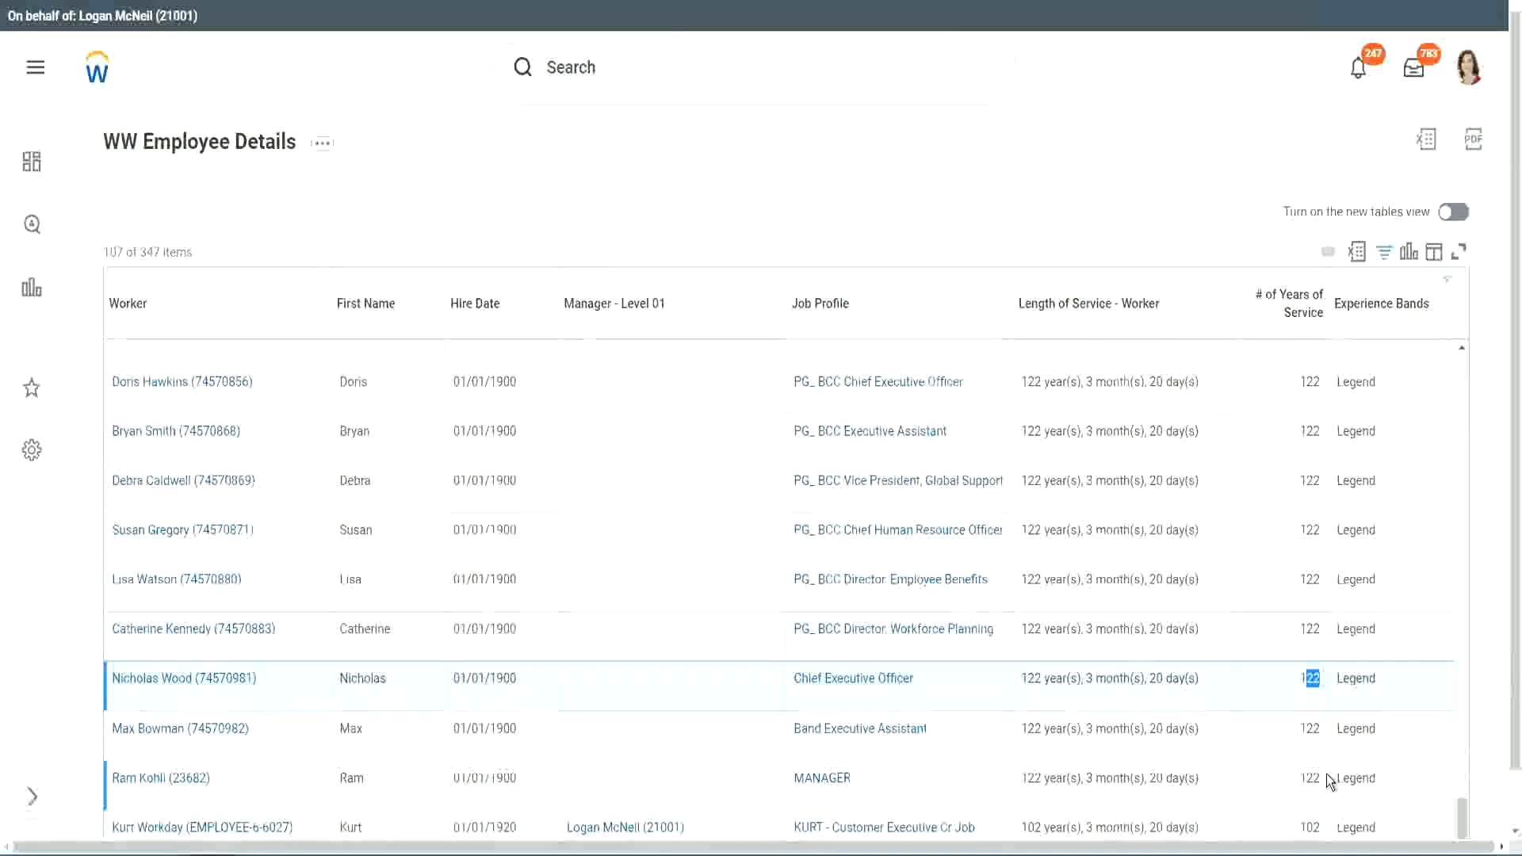
pyautogui.click(1278, 631)
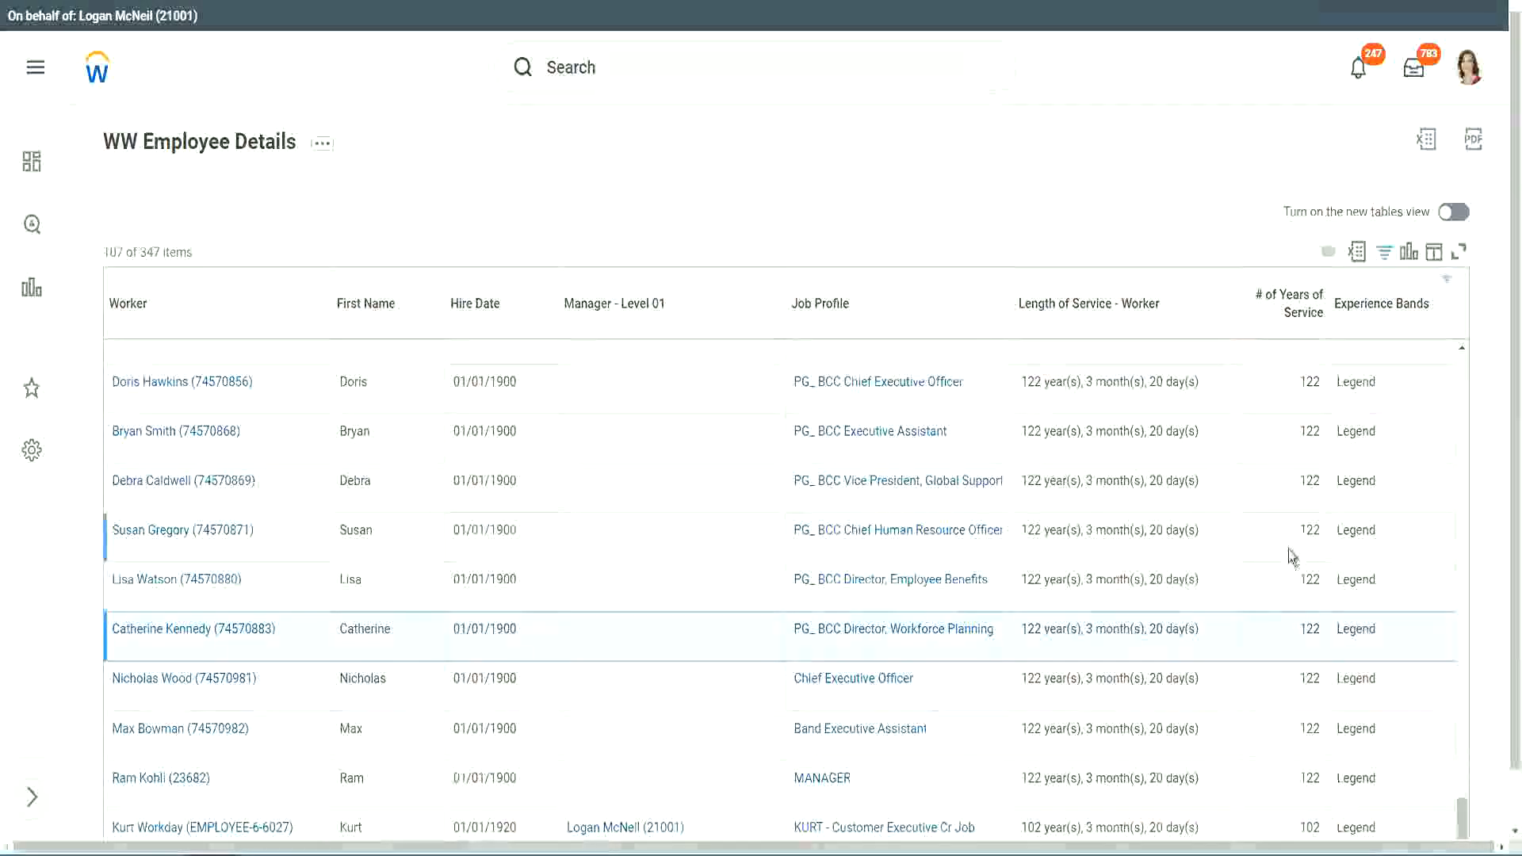
pyautogui.click(1294, 432)
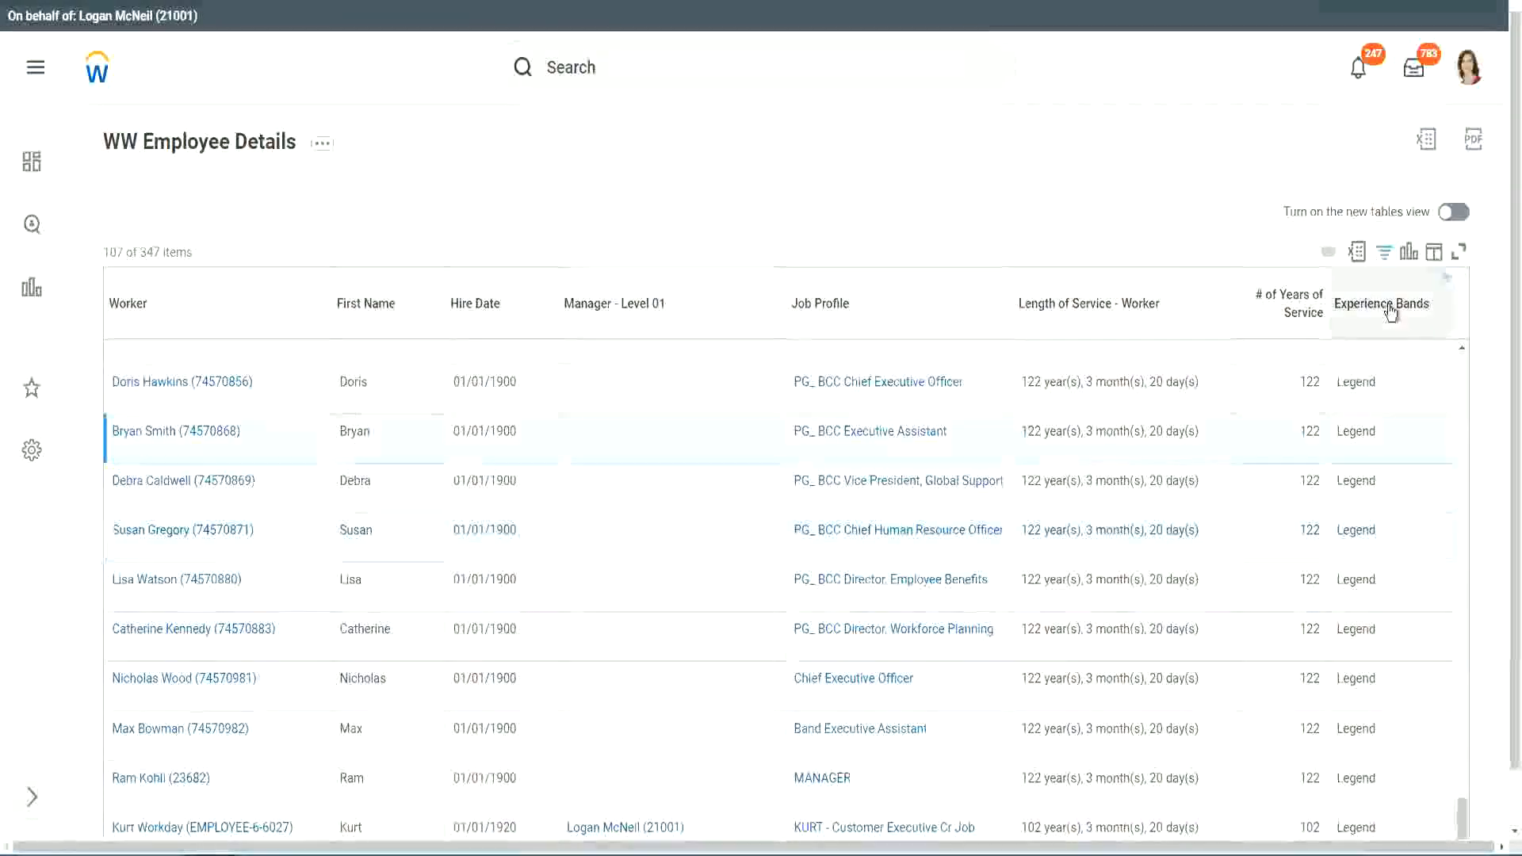
# Change the Experience Bands filter to values containing Experienced.
pyautogui.click(1394, 341)
pyautogui.click(1247, 609)
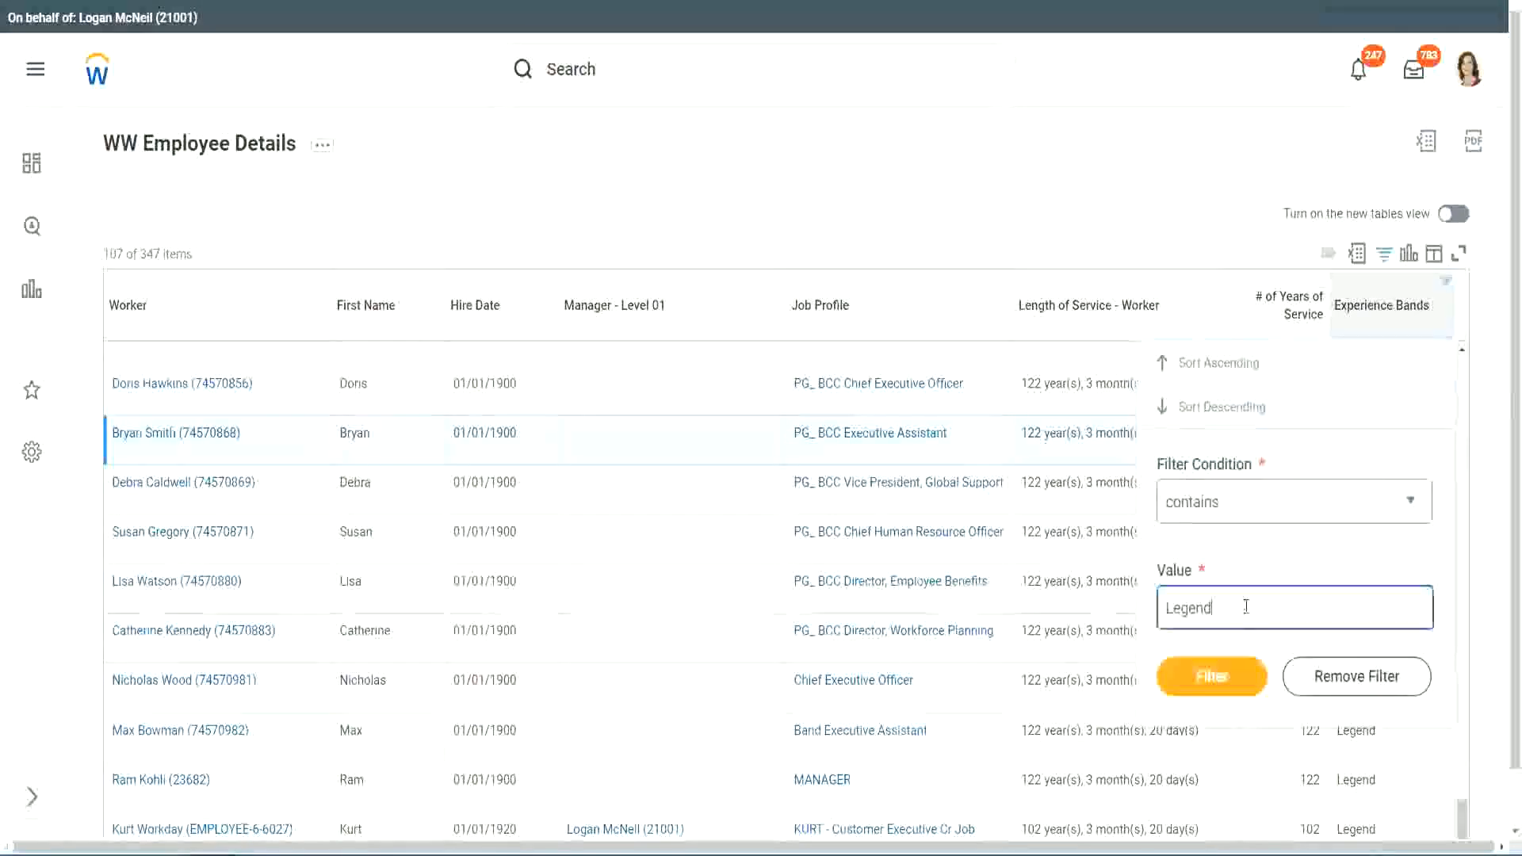
pyautogui.doubleClick(1194, 604)
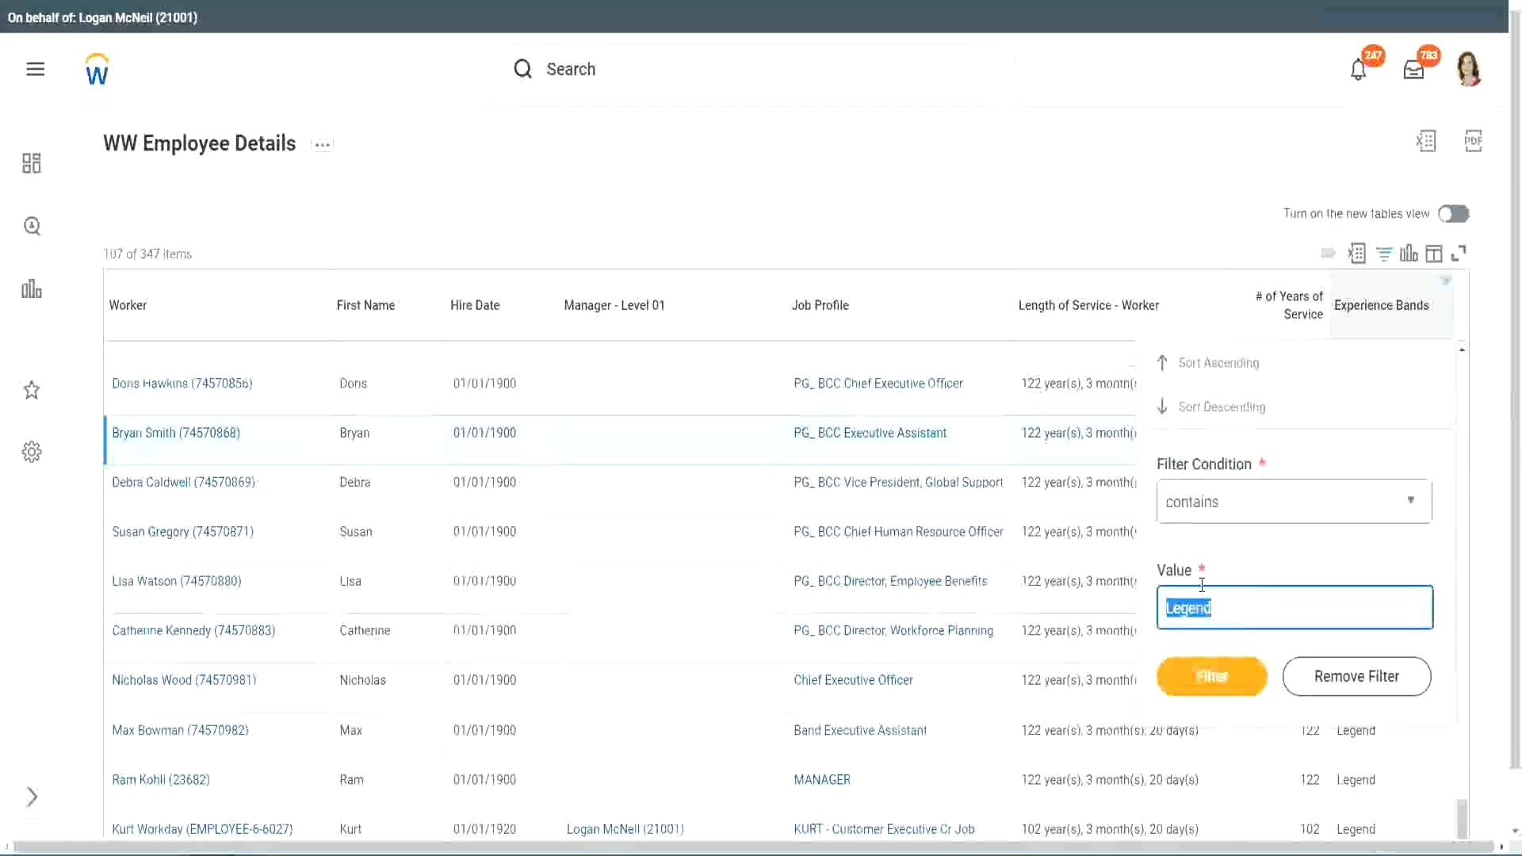
pyautogui.write('Ex')
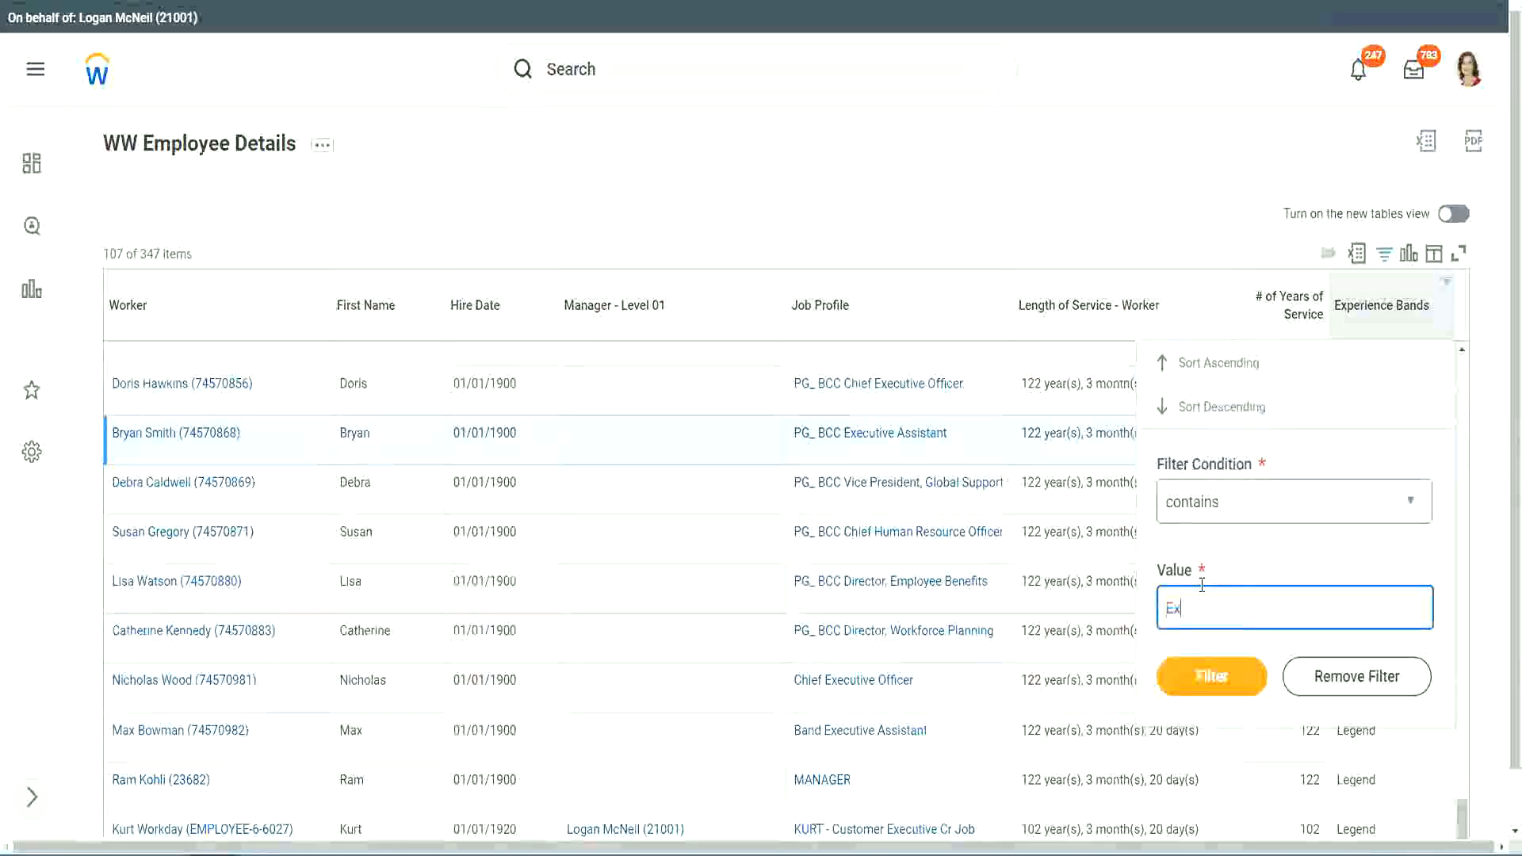
pyautogui.write('per')
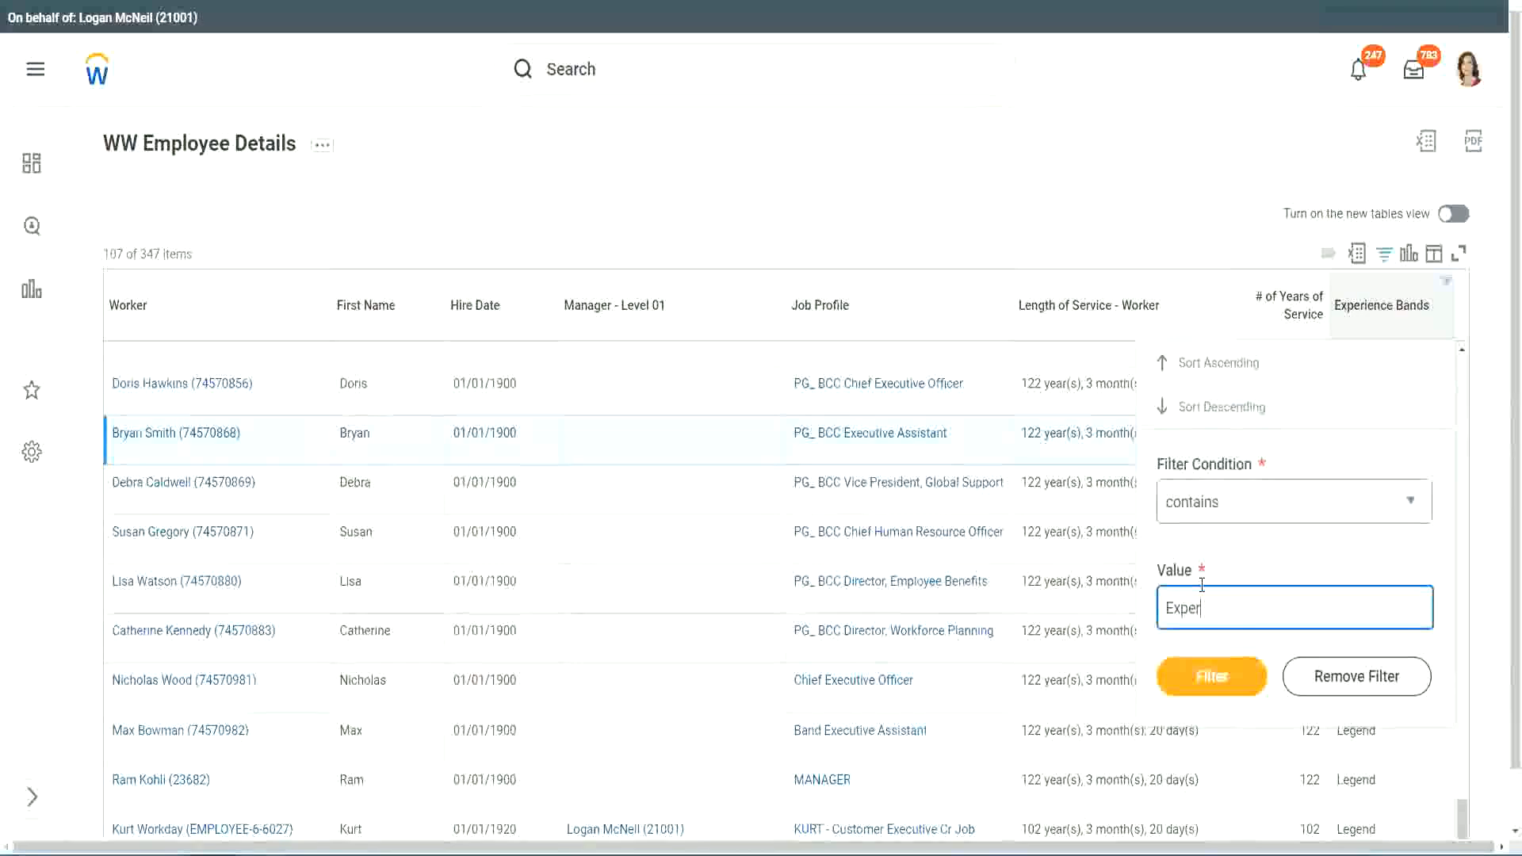
pyautogui.write('ienced')
pyautogui.click(1209, 685)
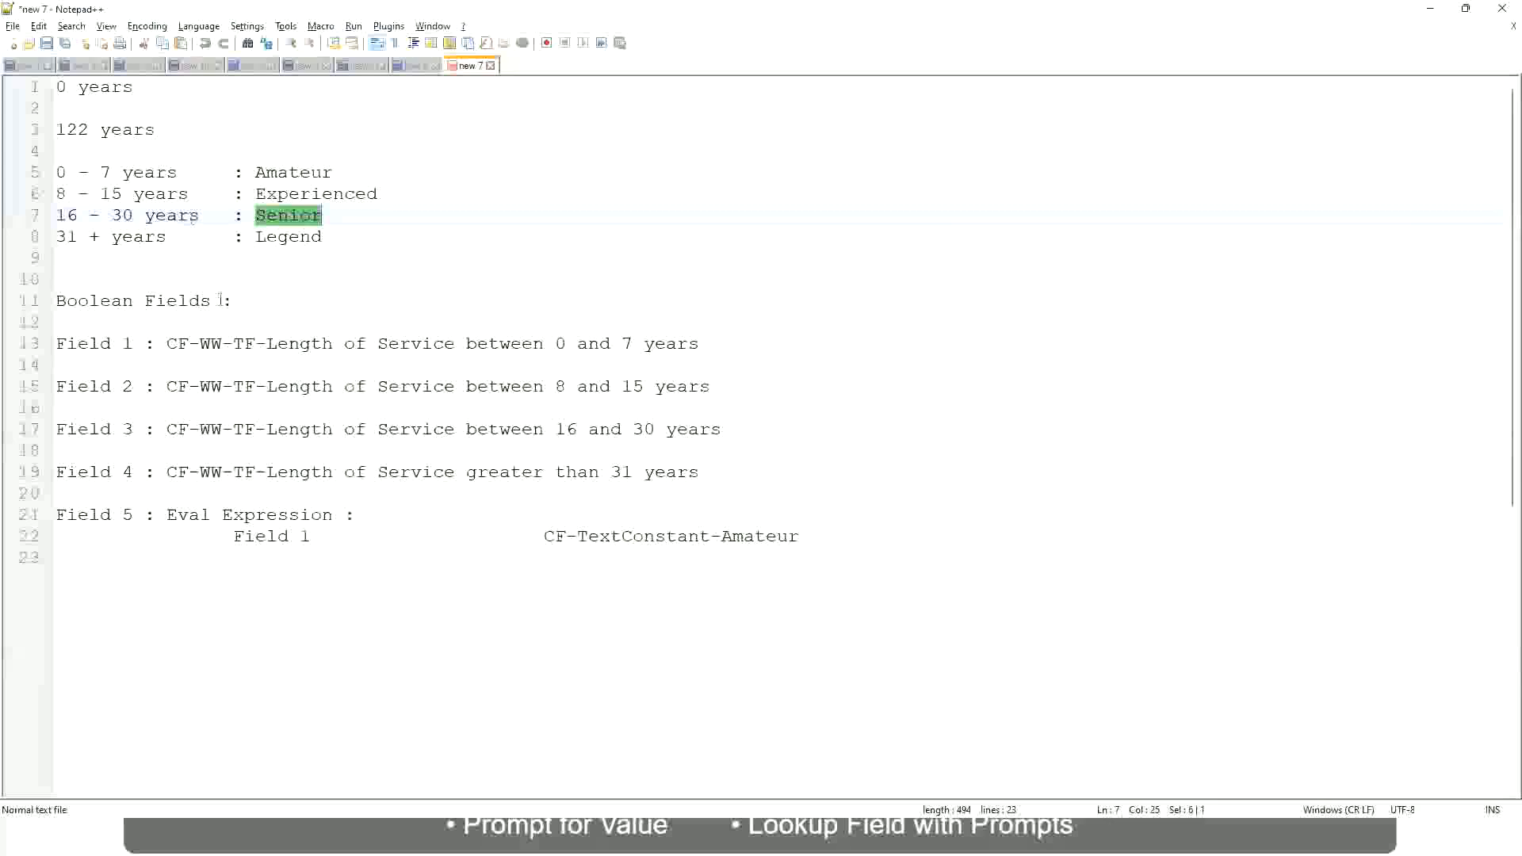
# Switch to the Notepad++ notes and review the years range defined for the Experienced band.
pyautogui.click(144, 196)
pyautogui.moveTo(71, 195); pyautogui.dragTo(121, 195)
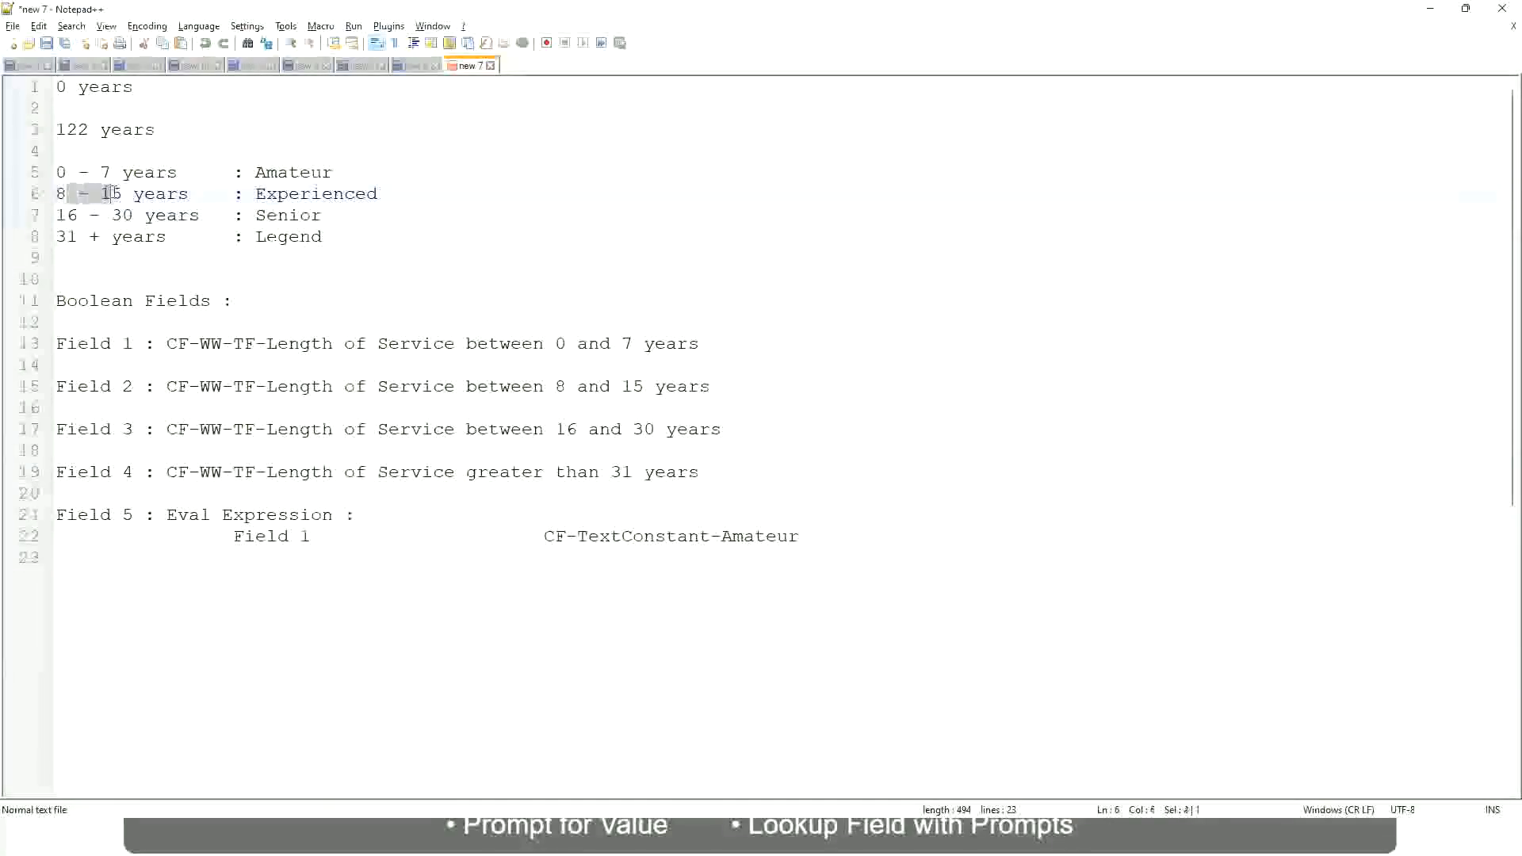
pyautogui.click(123, 195)
pyautogui.click(175, 197)
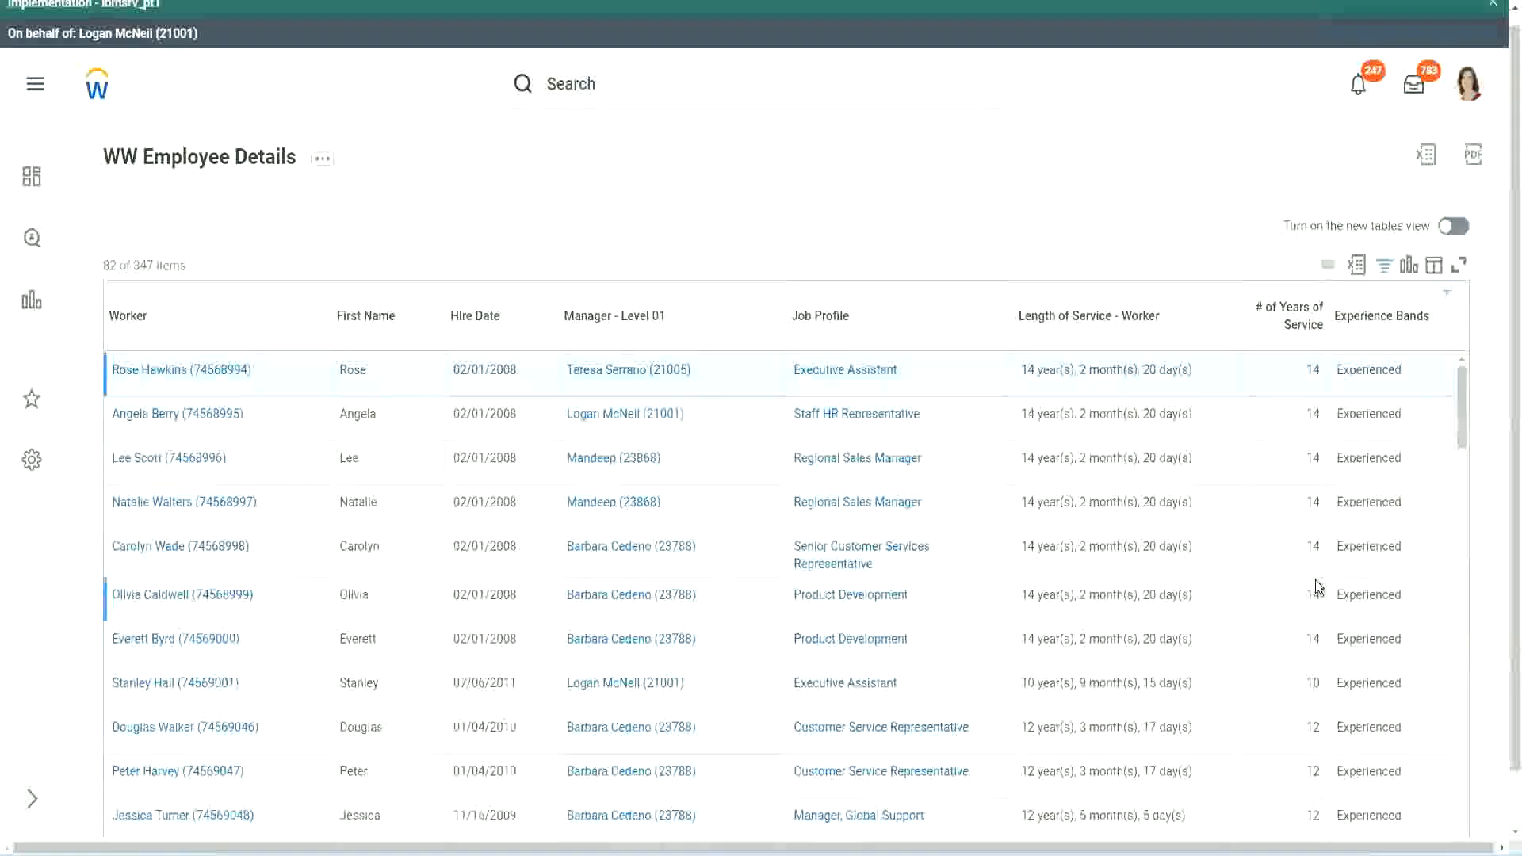
# Return to the filtered Workday report and check the years of service of the workers in the Experienced band.
pyautogui.scroll(-4, 1318, 587)
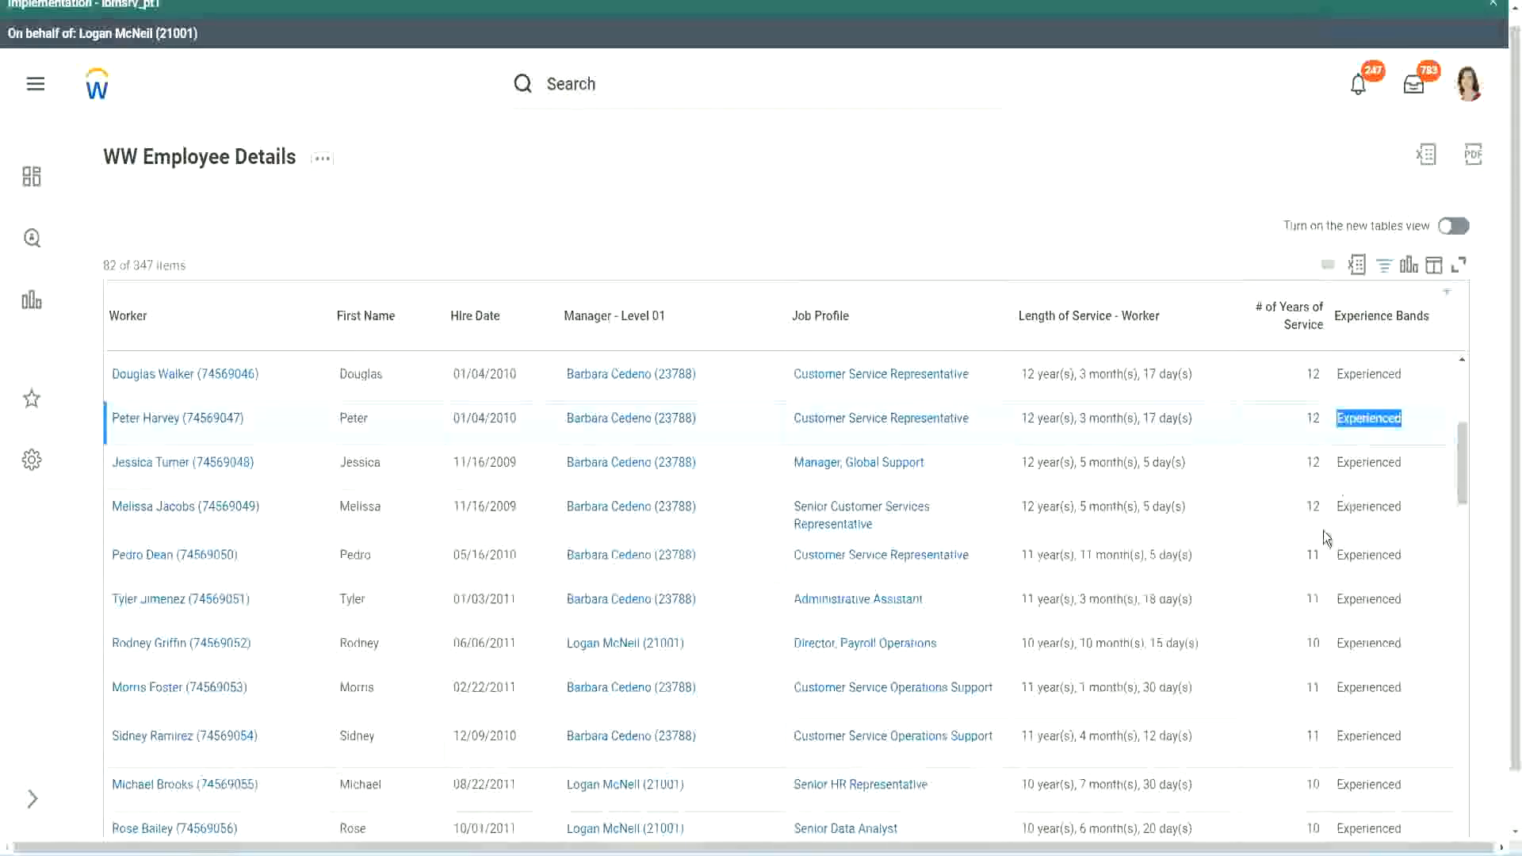
pyautogui.scroll(-2, 1325, 537)
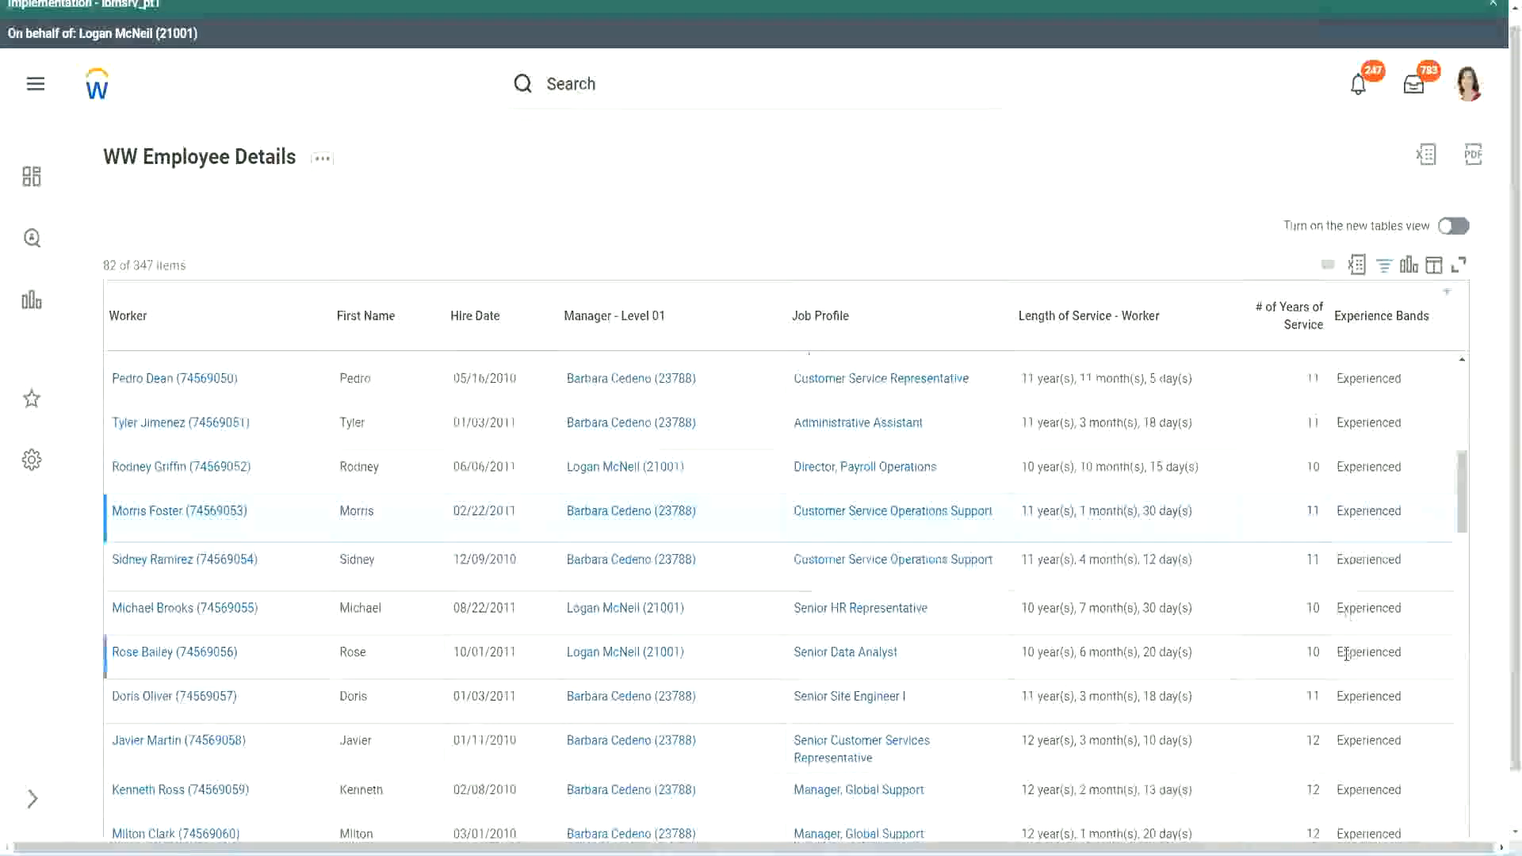
pyautogui.scroll(-8, 1347, 654)
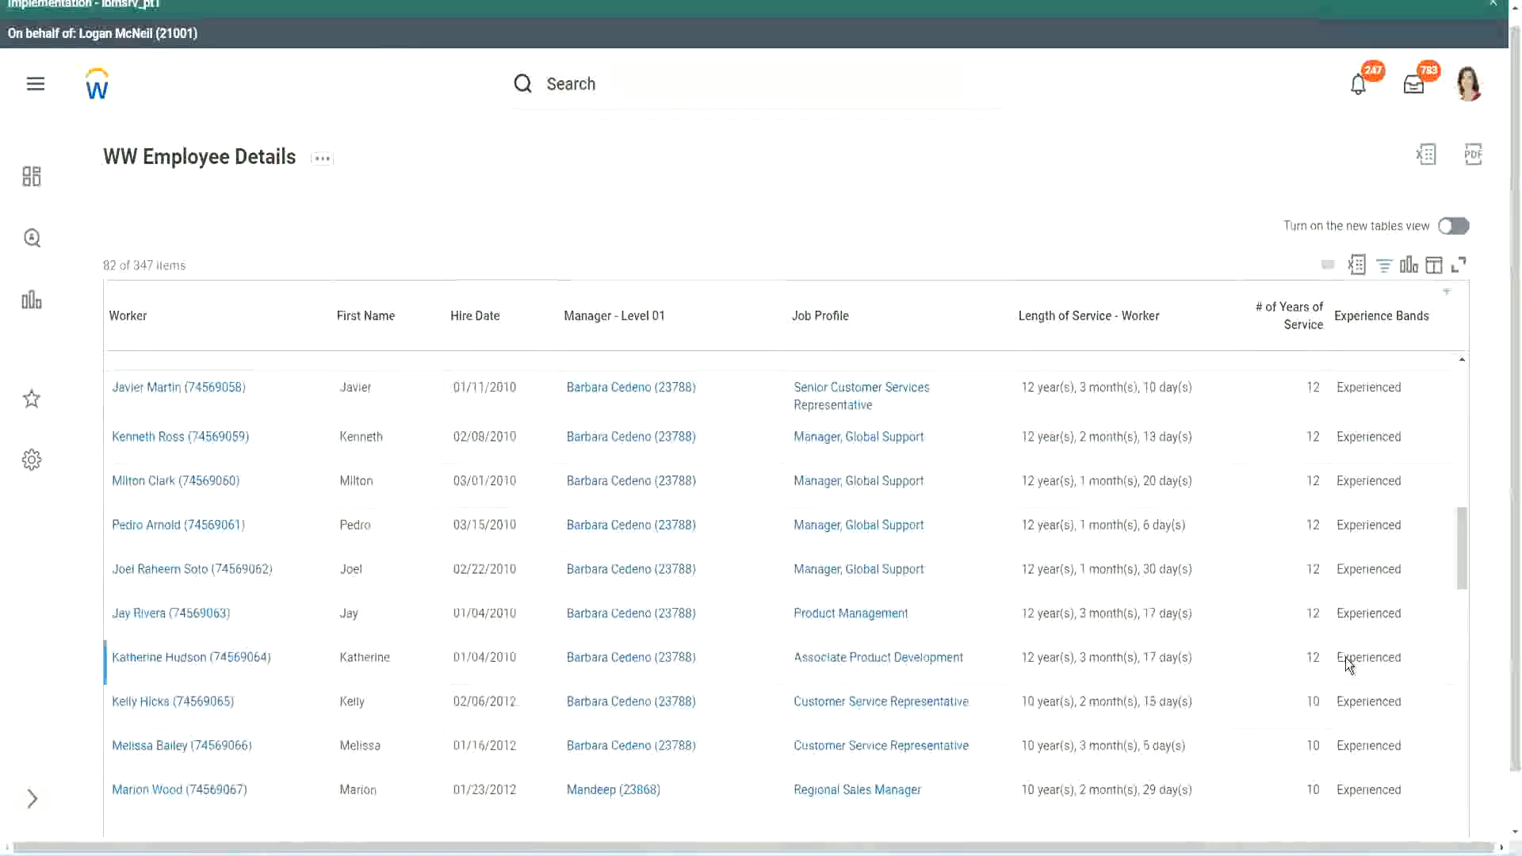